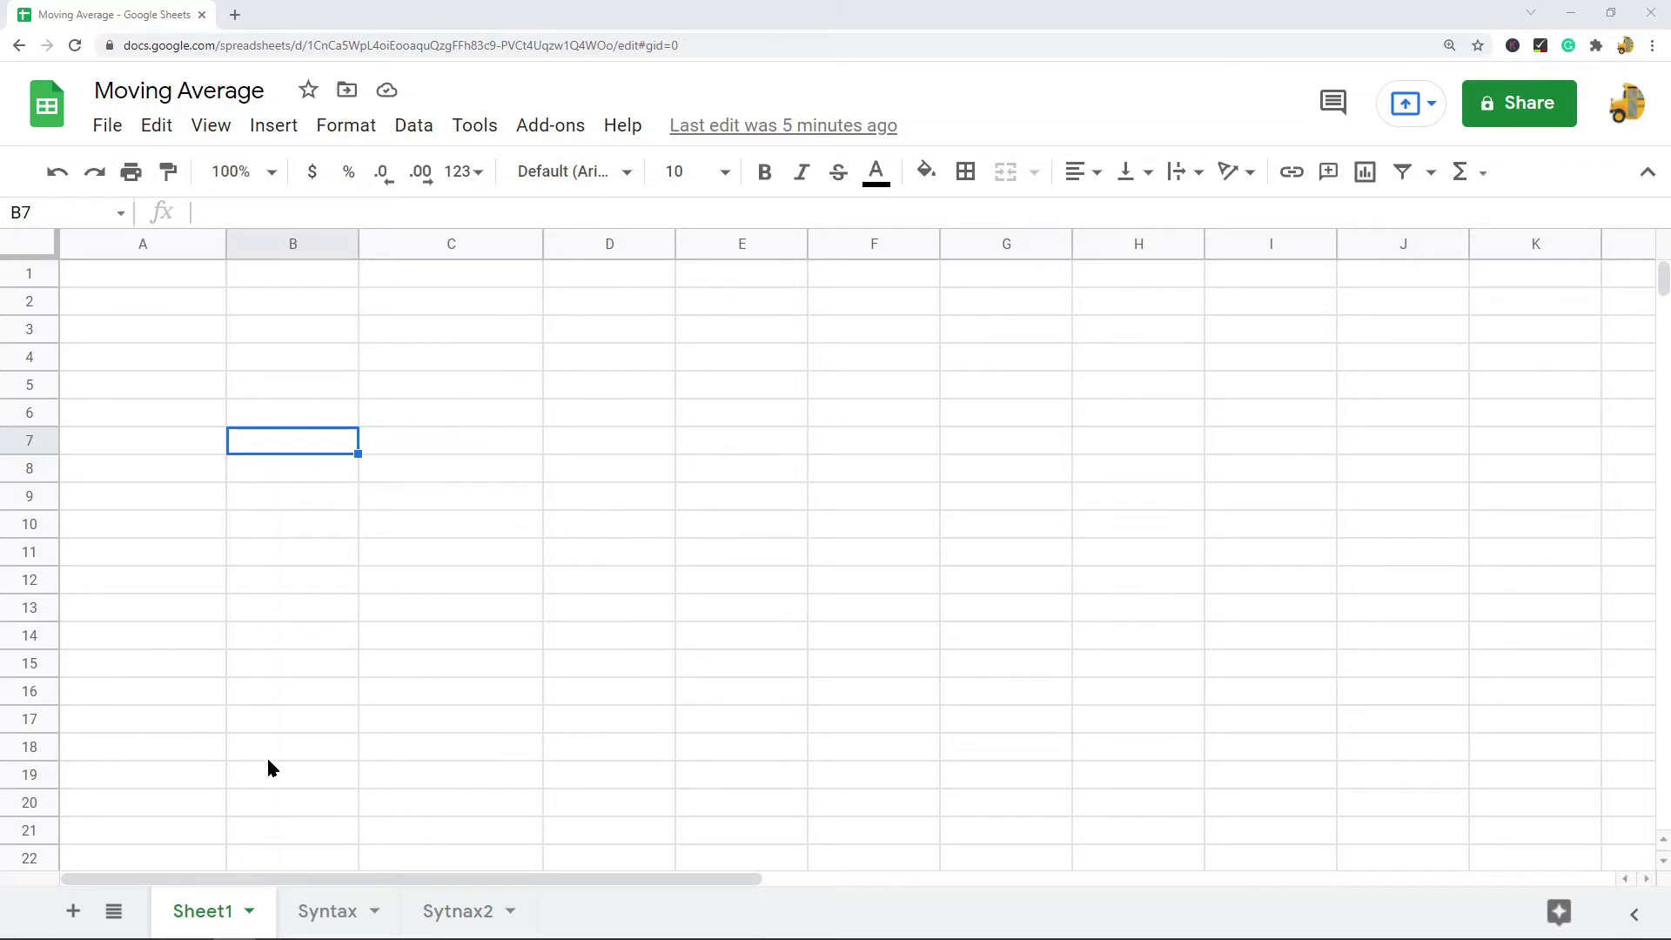
- Switch to the Syntax sheet with the GOOGLEFINANCE argument notes and the sample formula in A10
click(306, 905)
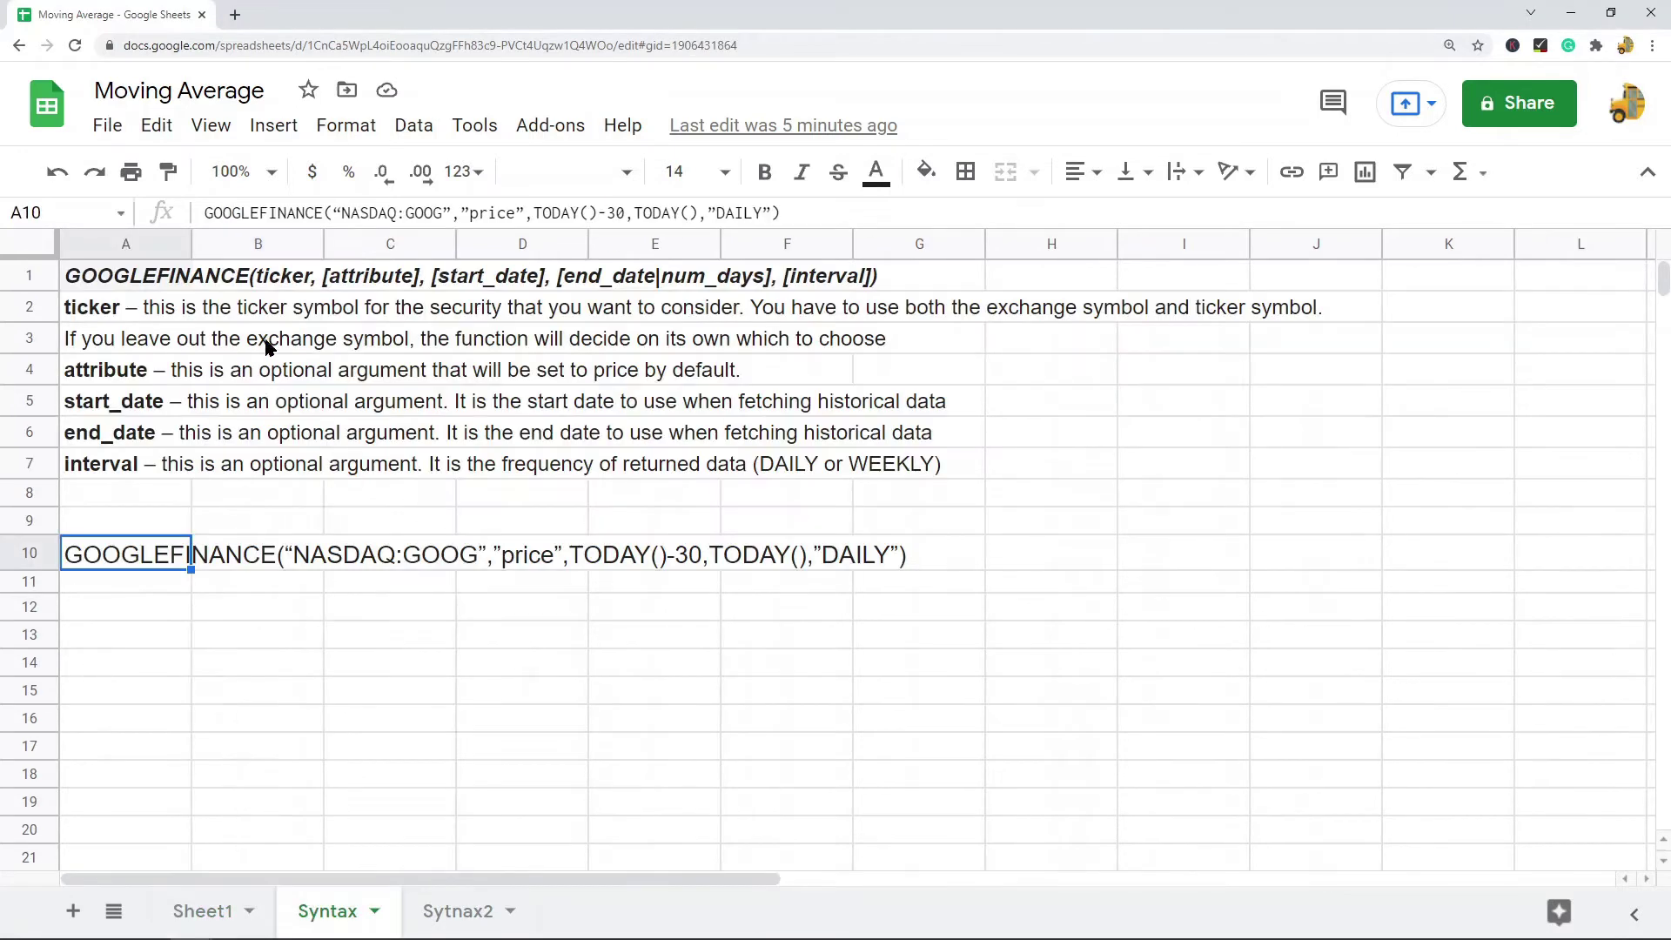
click(161, 283)
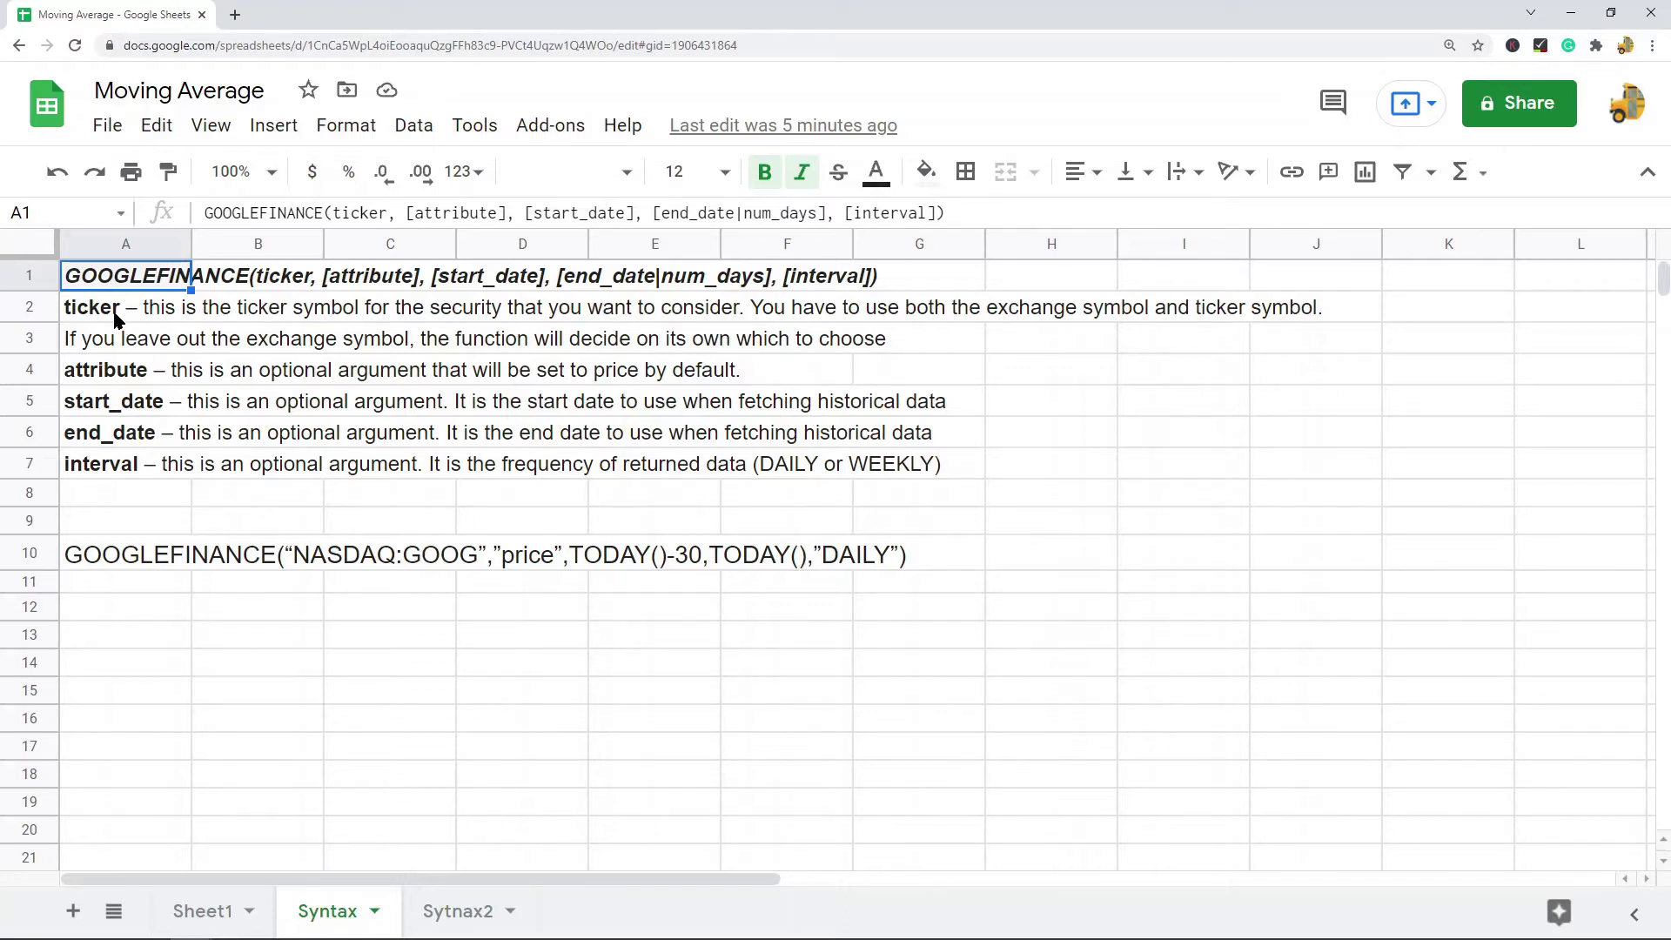
mouse_move(112, 318)
mouse_down()
mouse_move(121, 453)
mouse_move(112, 318)
mouse_up()
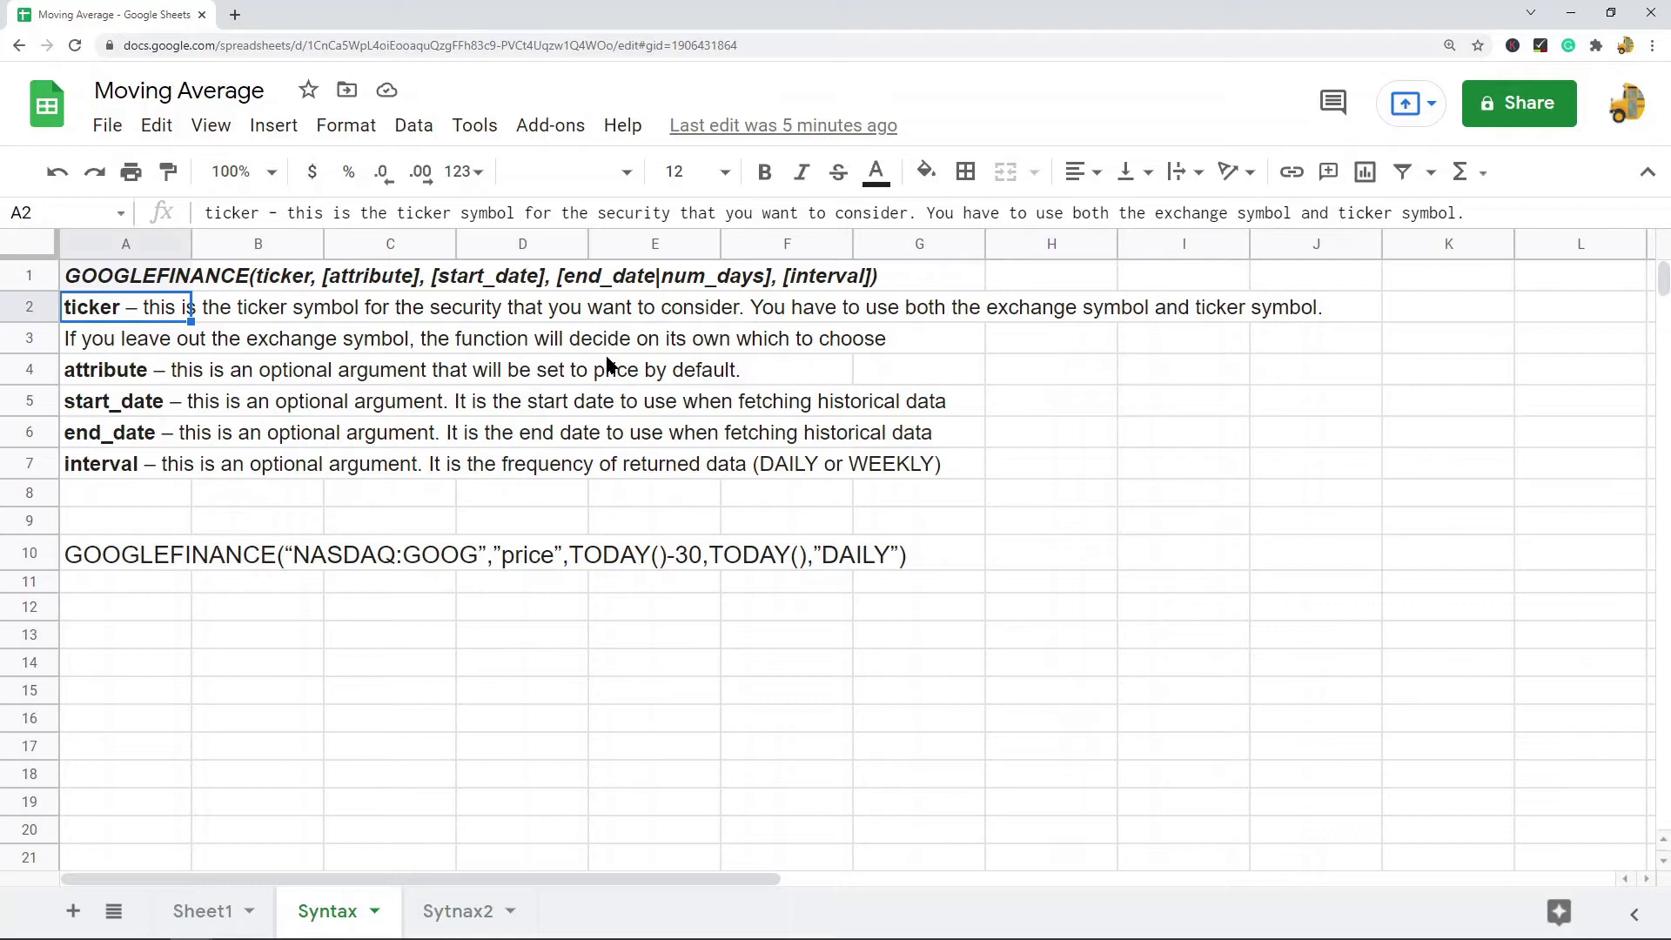
click(103, 376)
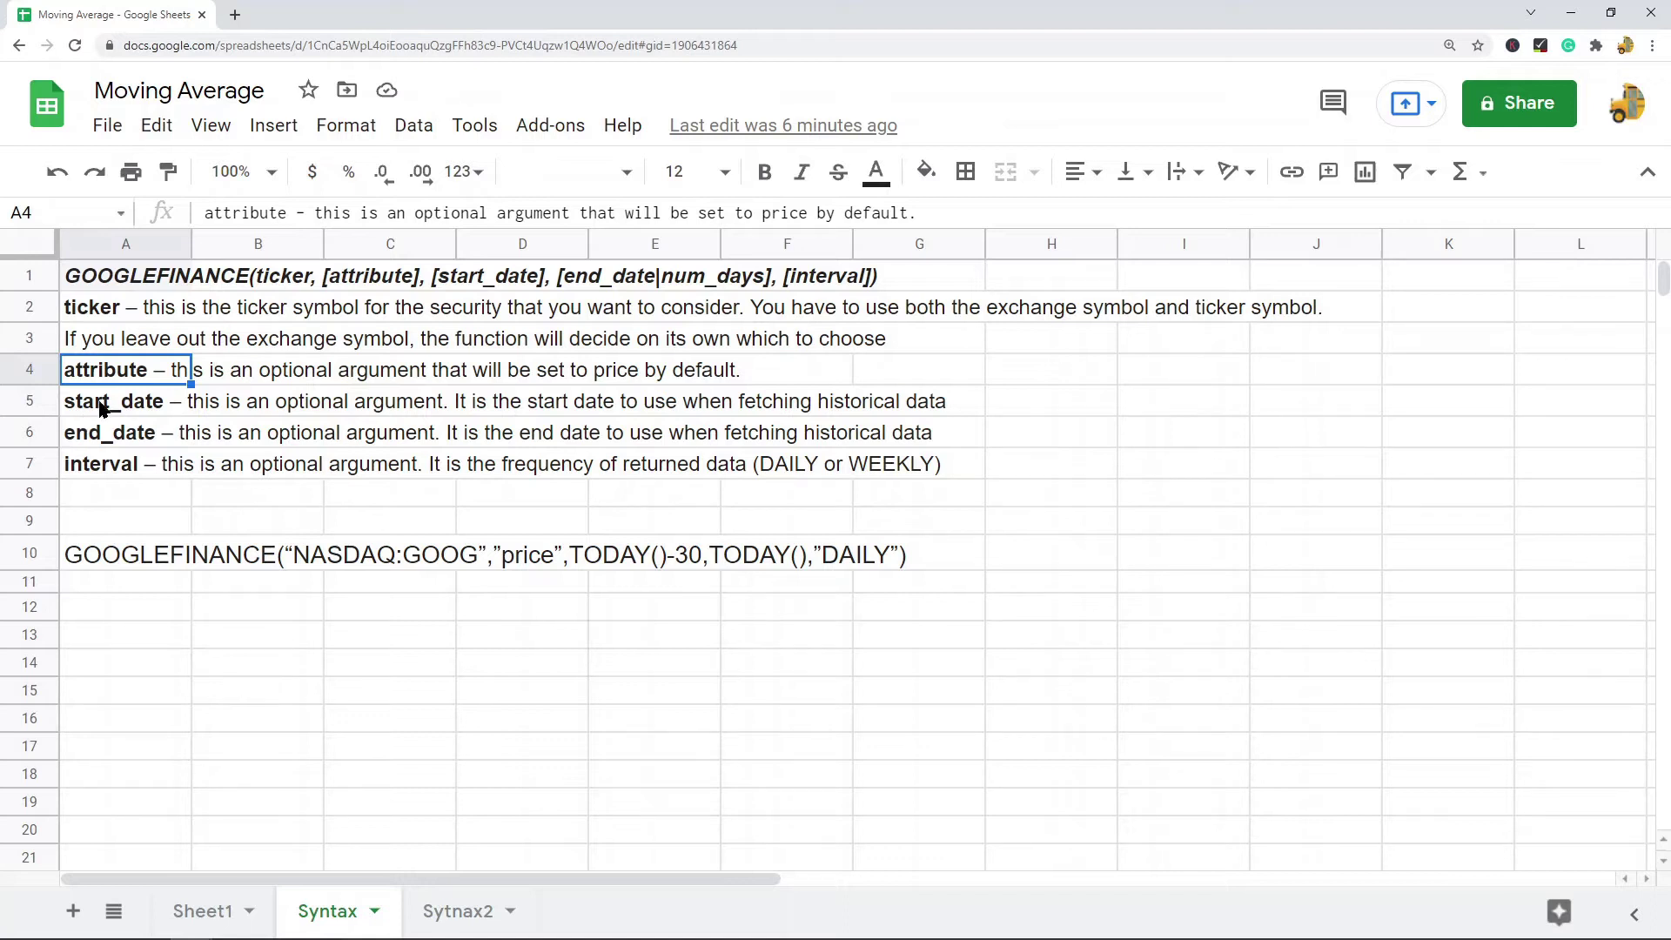
drag(179, 409, 115, 483)
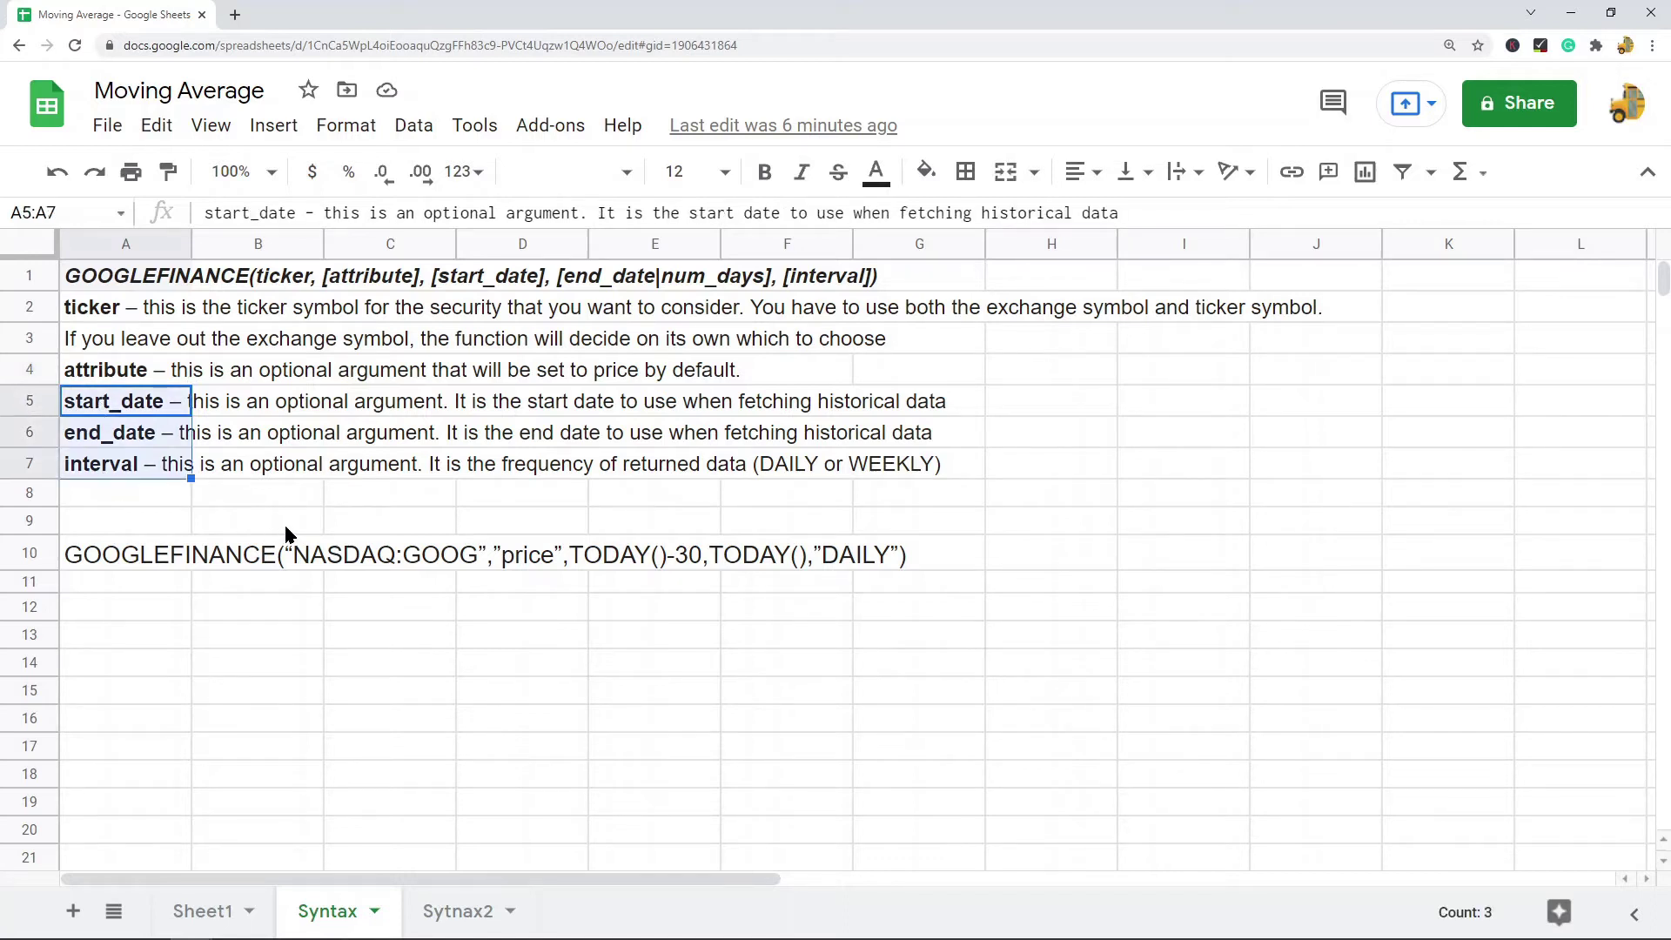
click(128, 416)
click(127, 439)
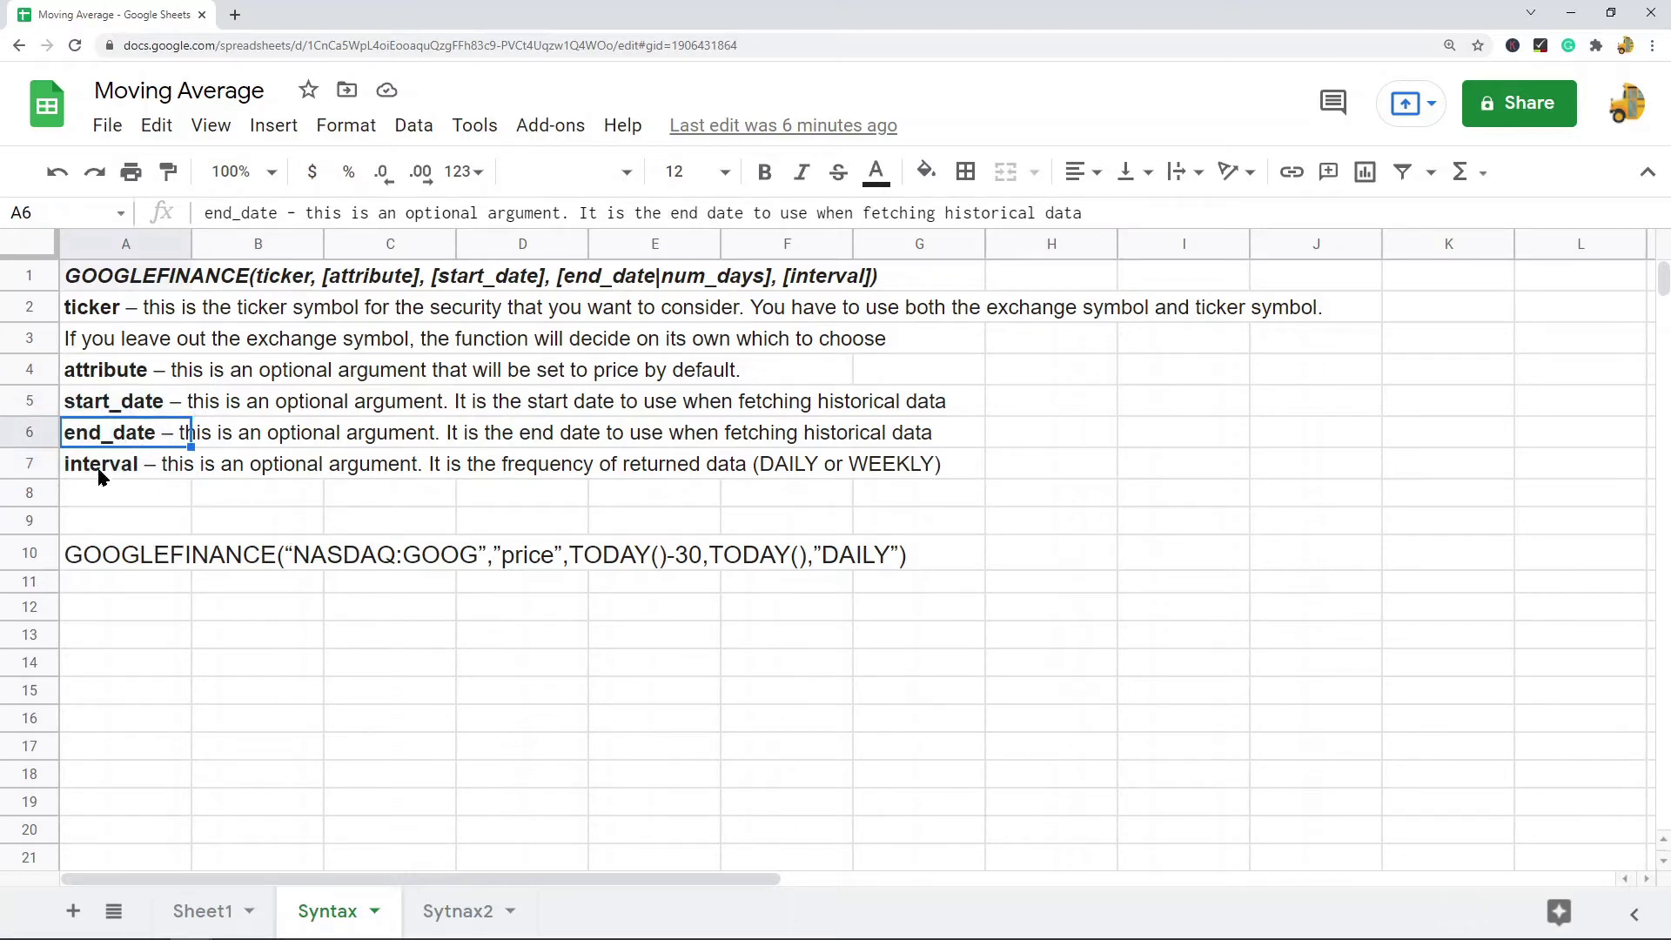
click(110, 479)
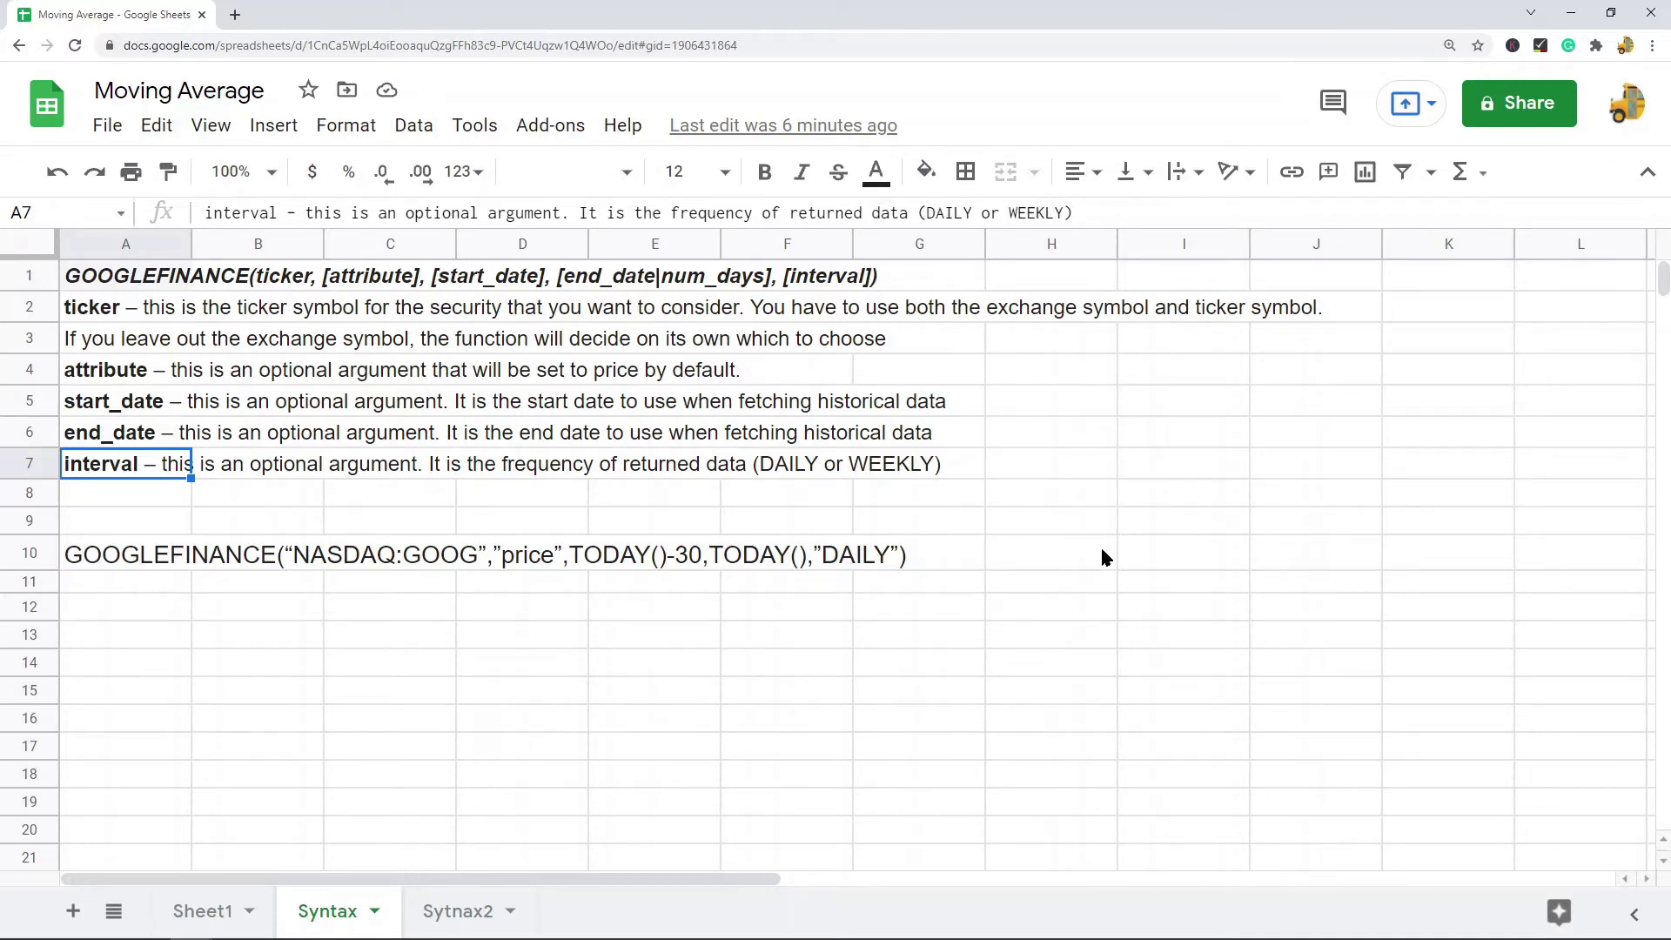
click(139, 555)
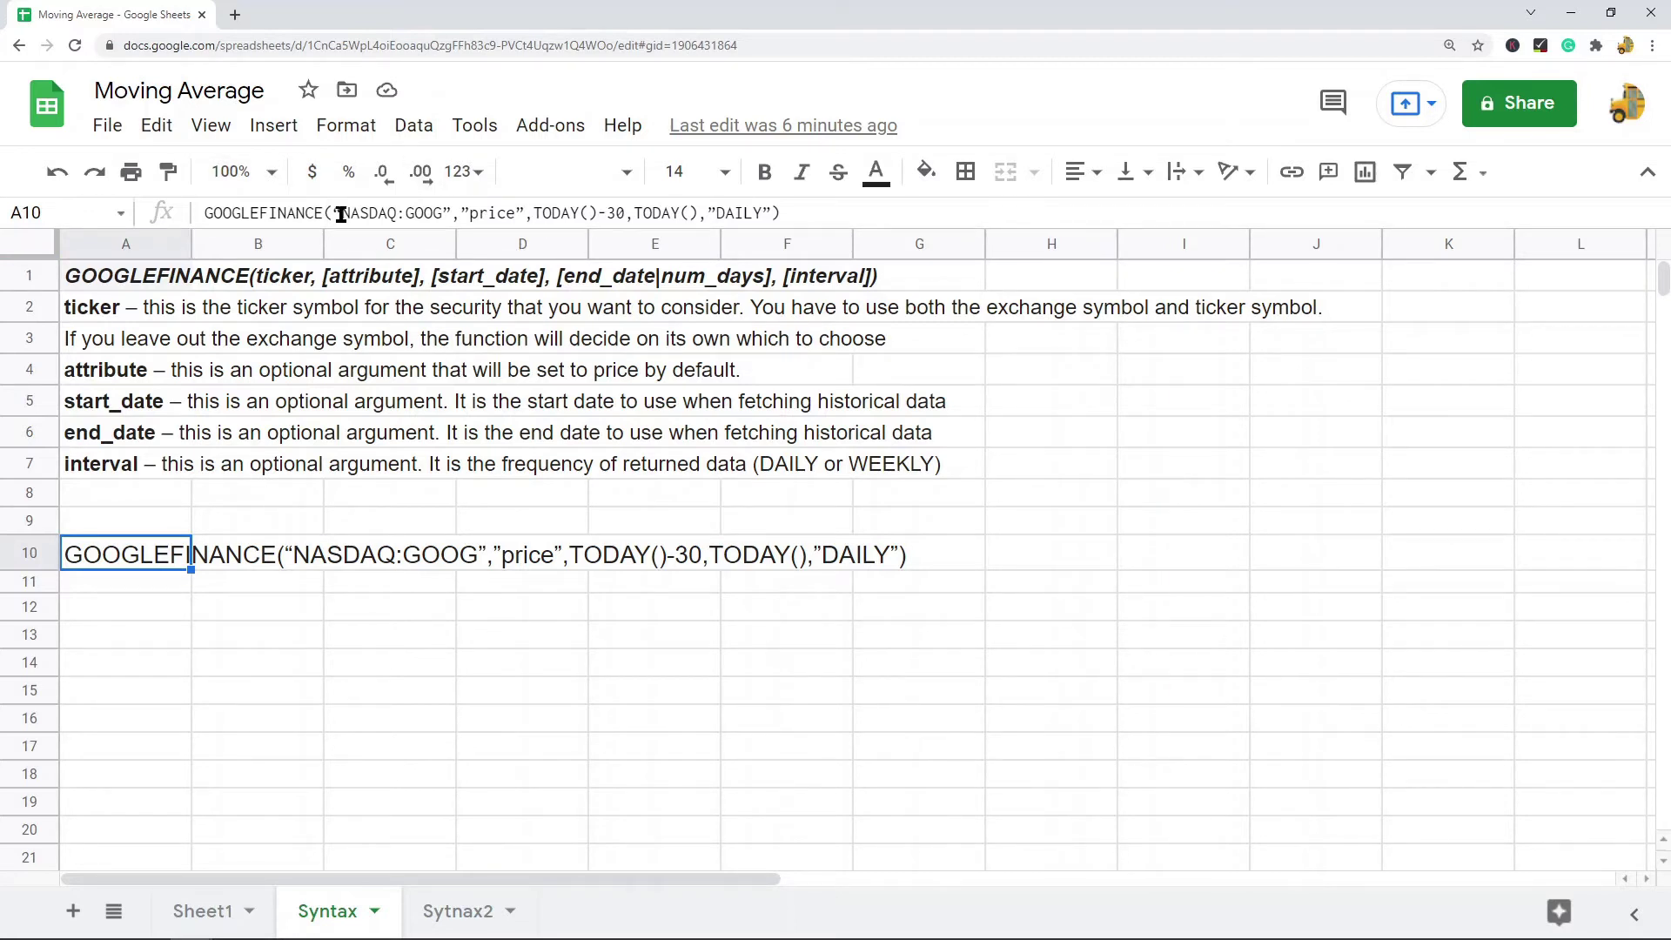
drag(332, 213, 519, 211)
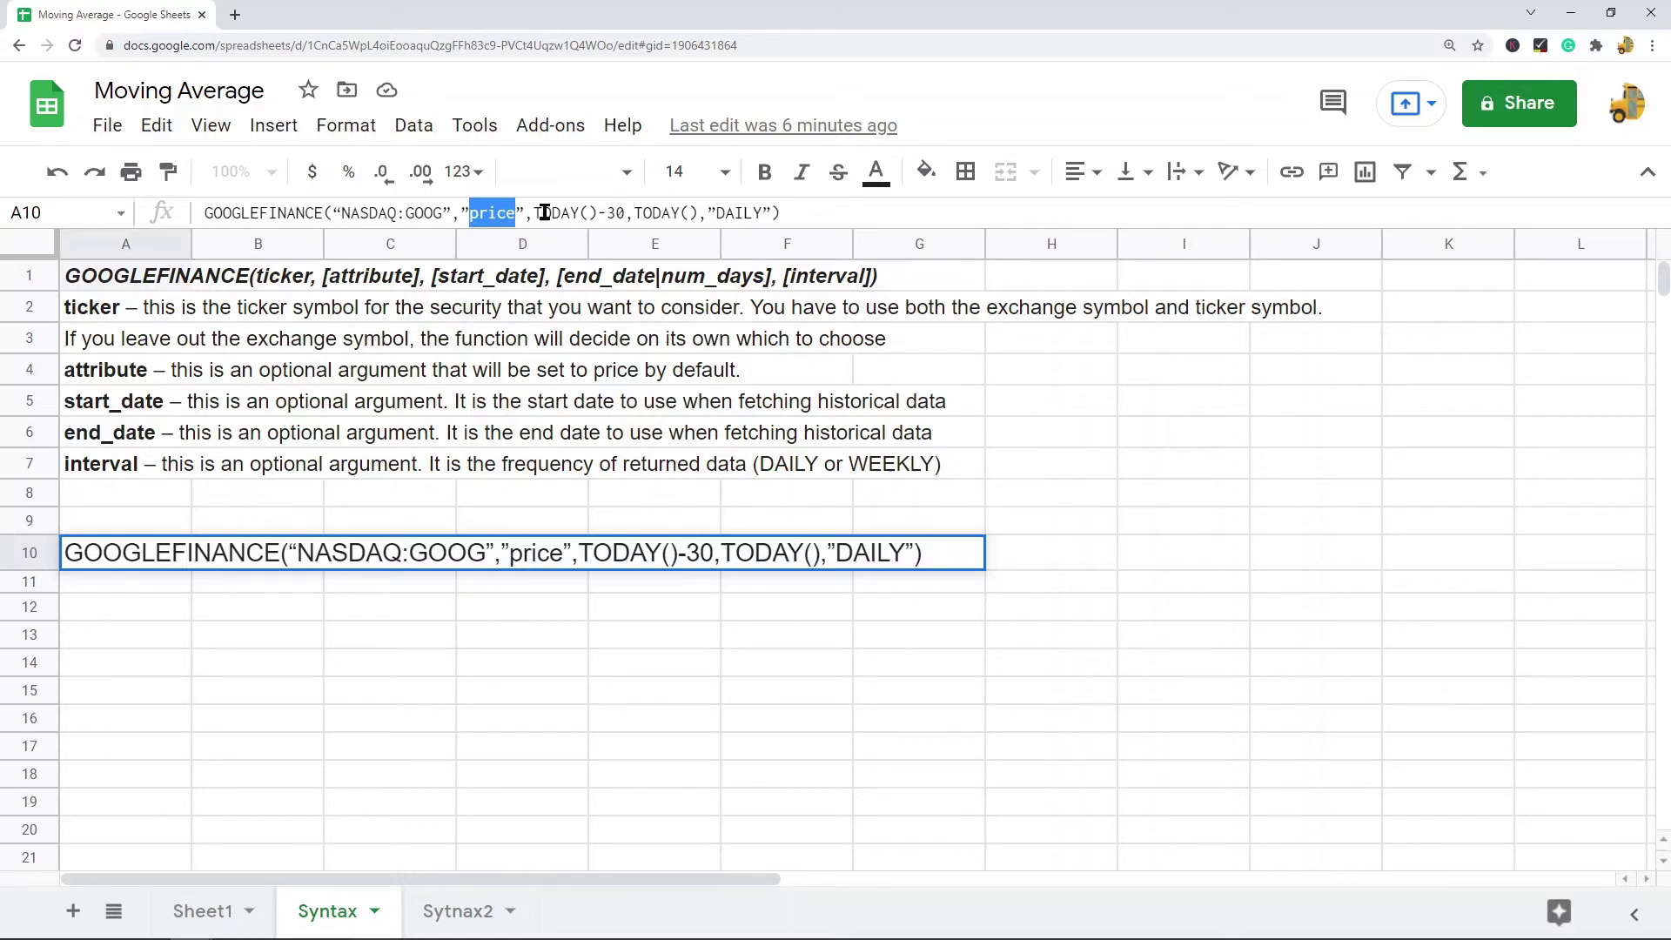
drag(543, 212, 631, 239)
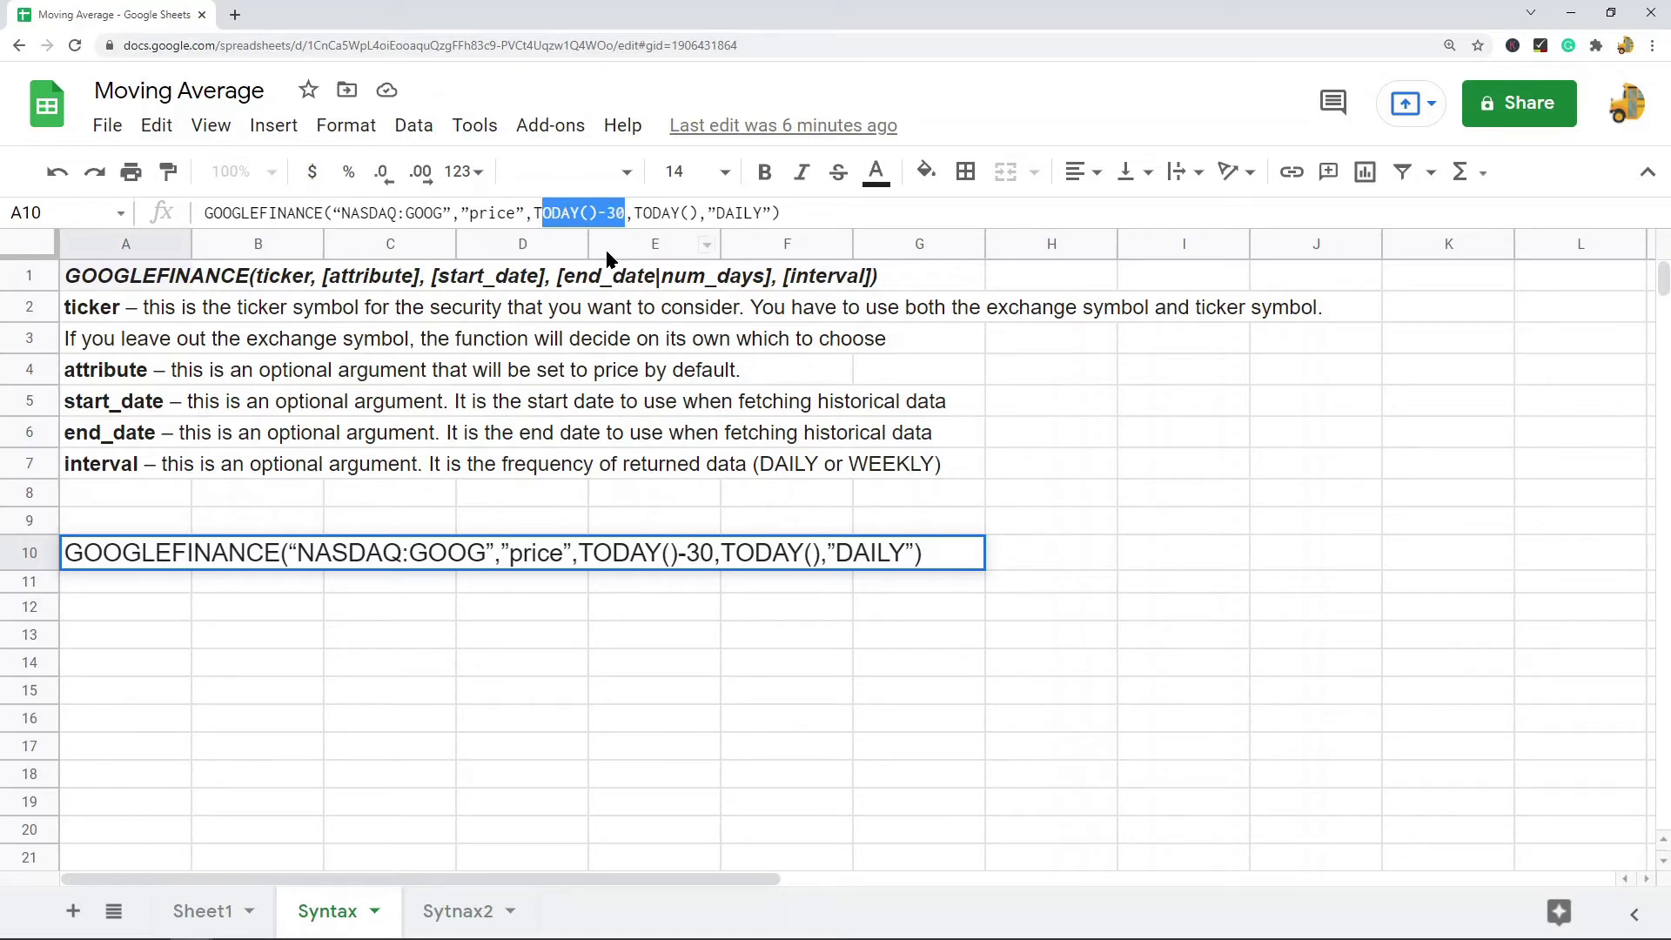
drag(535, 213, 634, 214)
click(150, 617)
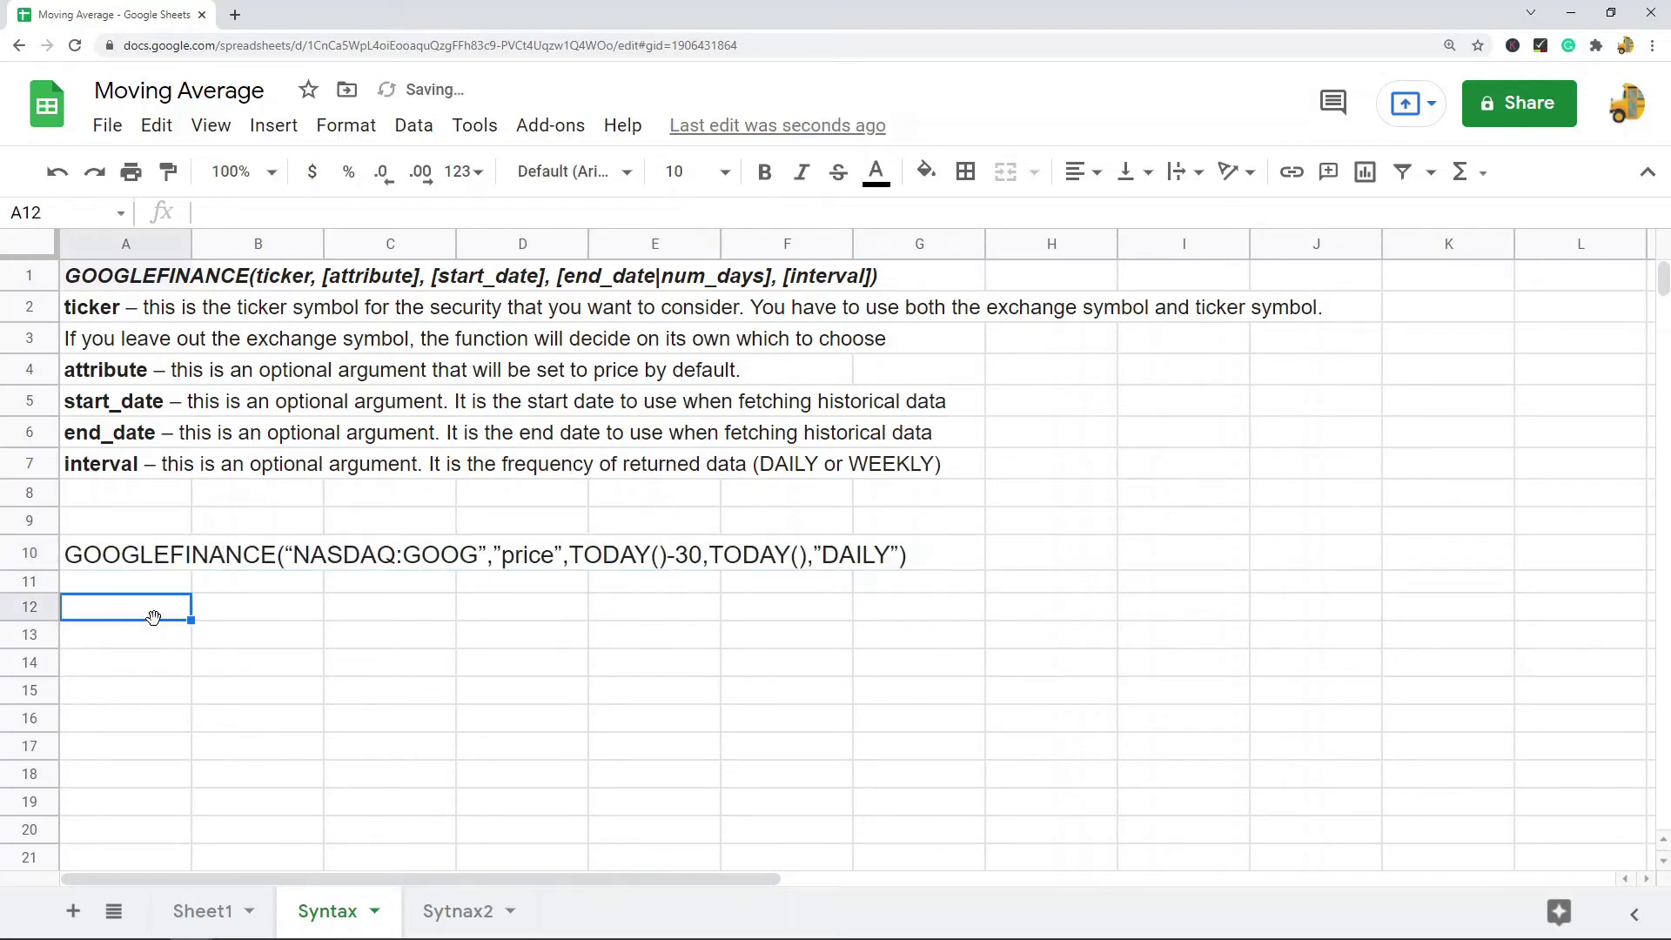
- Enter =today() in A12 to show today's date, 10/22/2021
text(=today)
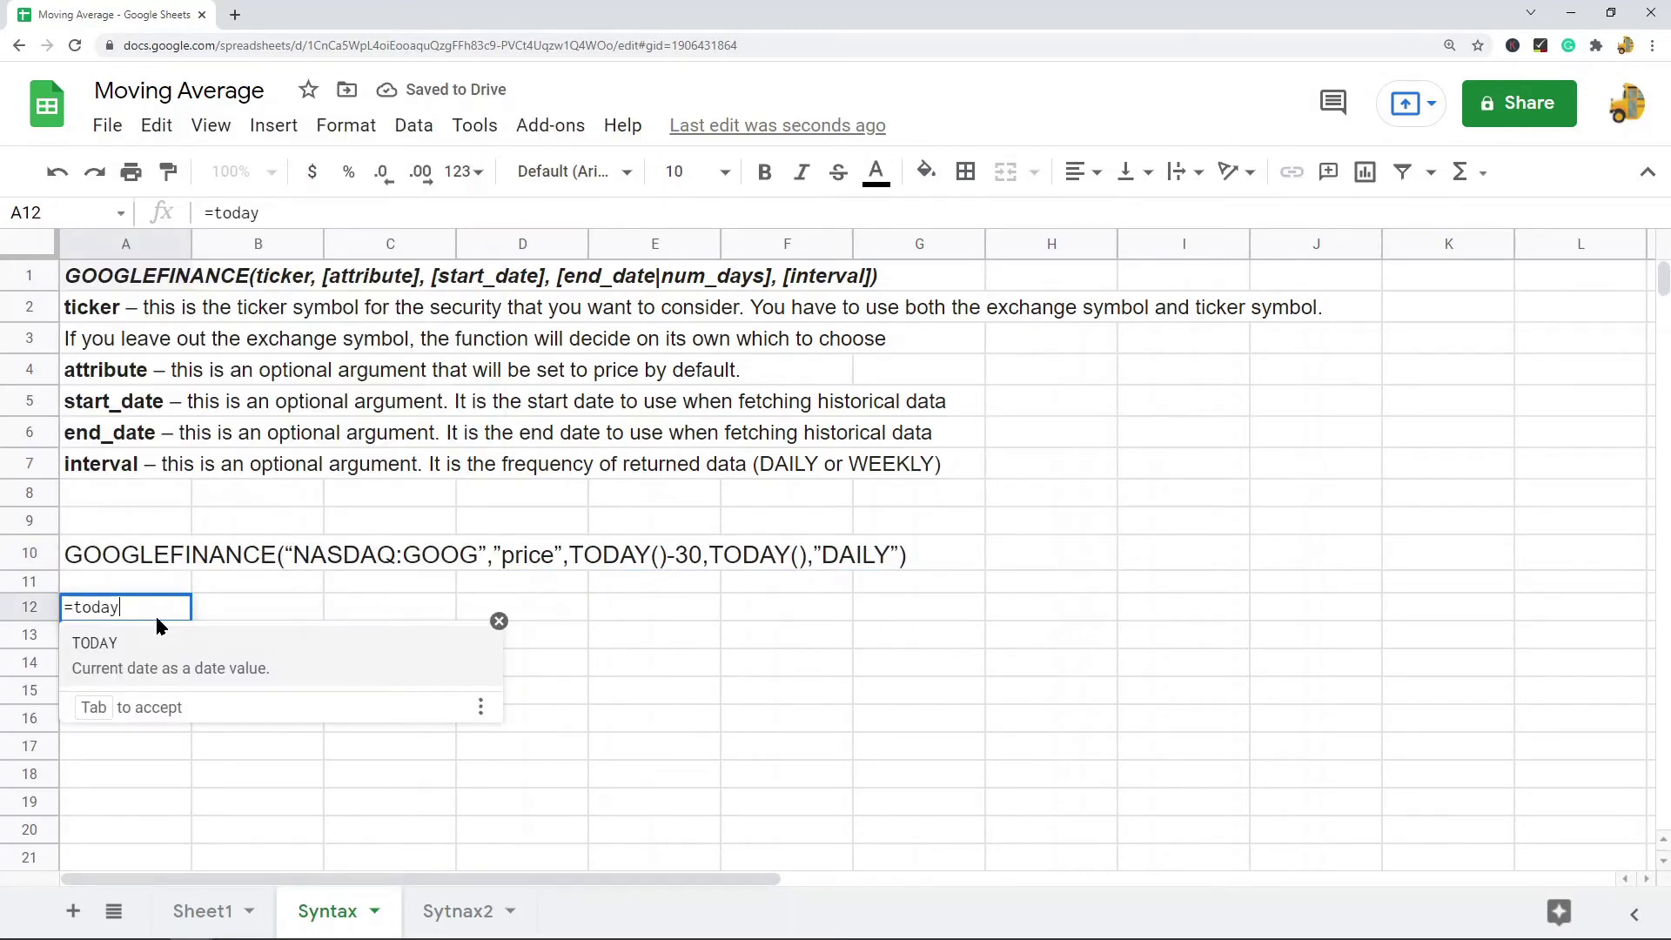
key(Tab)
key(Return)
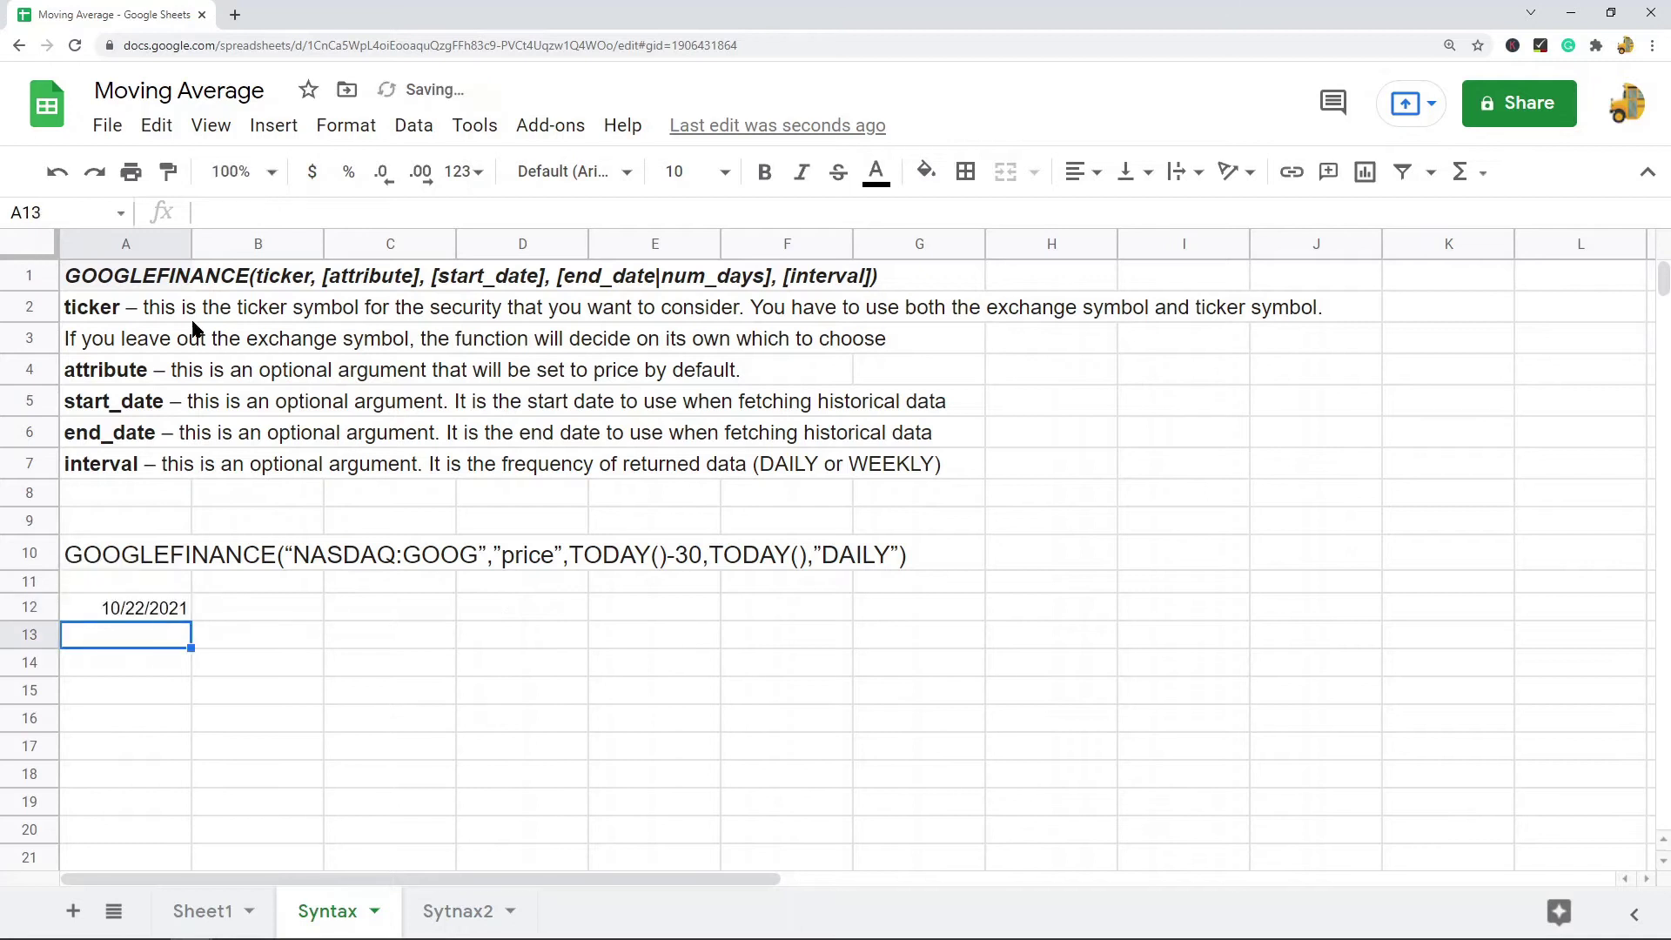
click(143, 608)
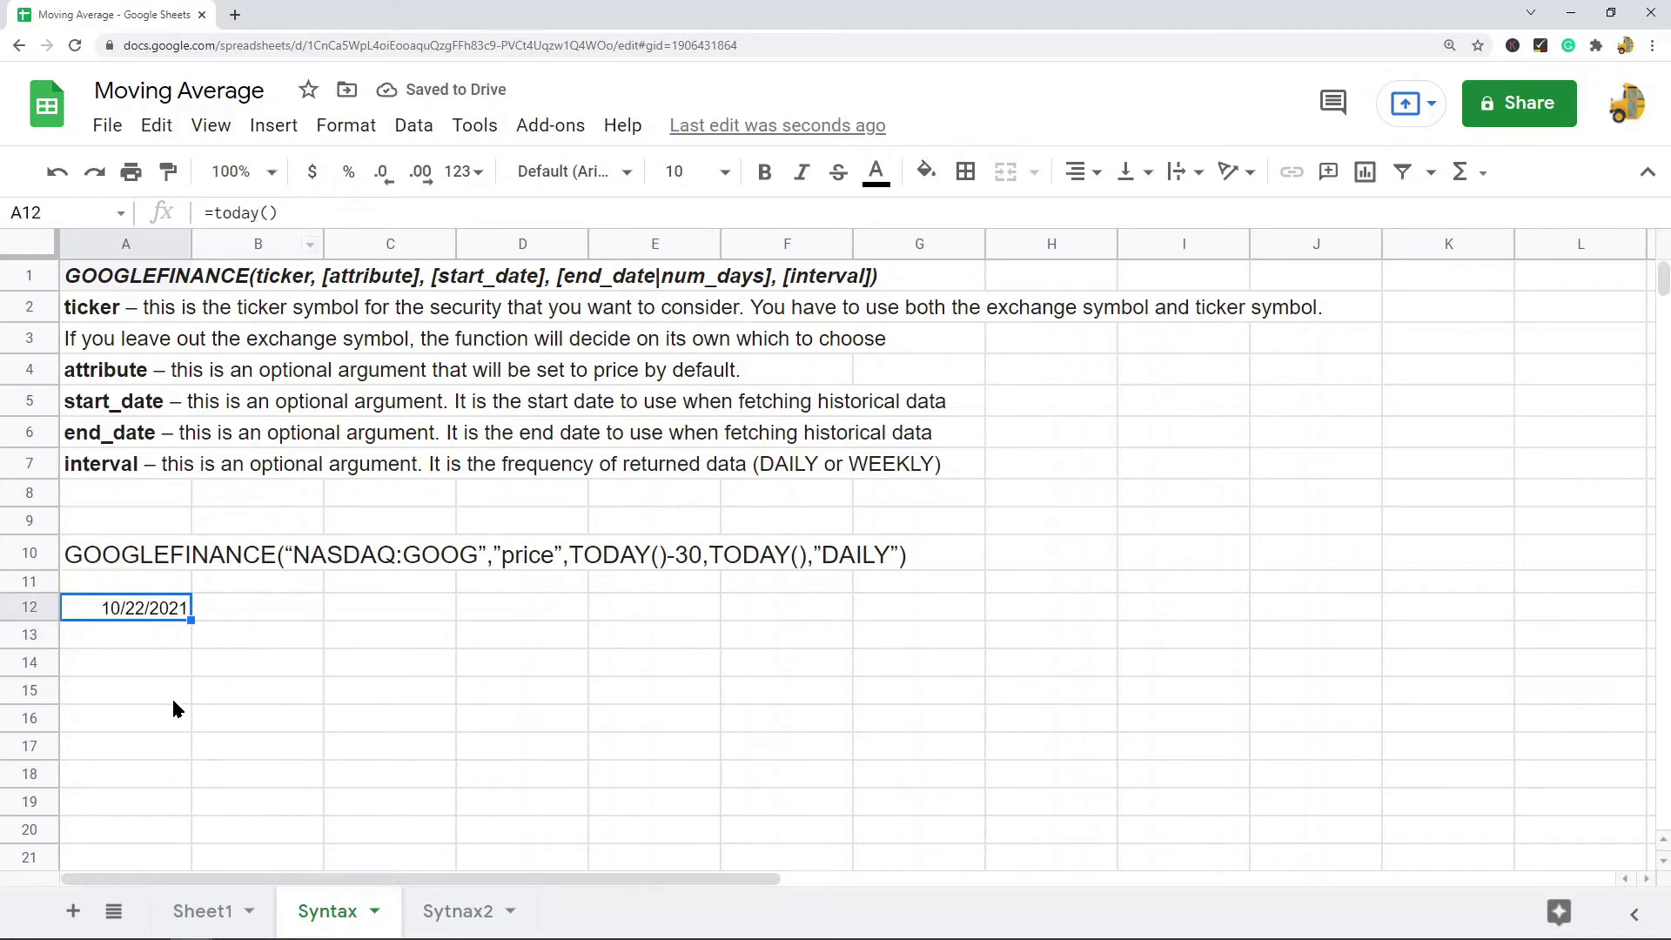
- Enter =today()-30 in A13 to show 9/22/2021, fixing the misspelled function name
click(157, 635)
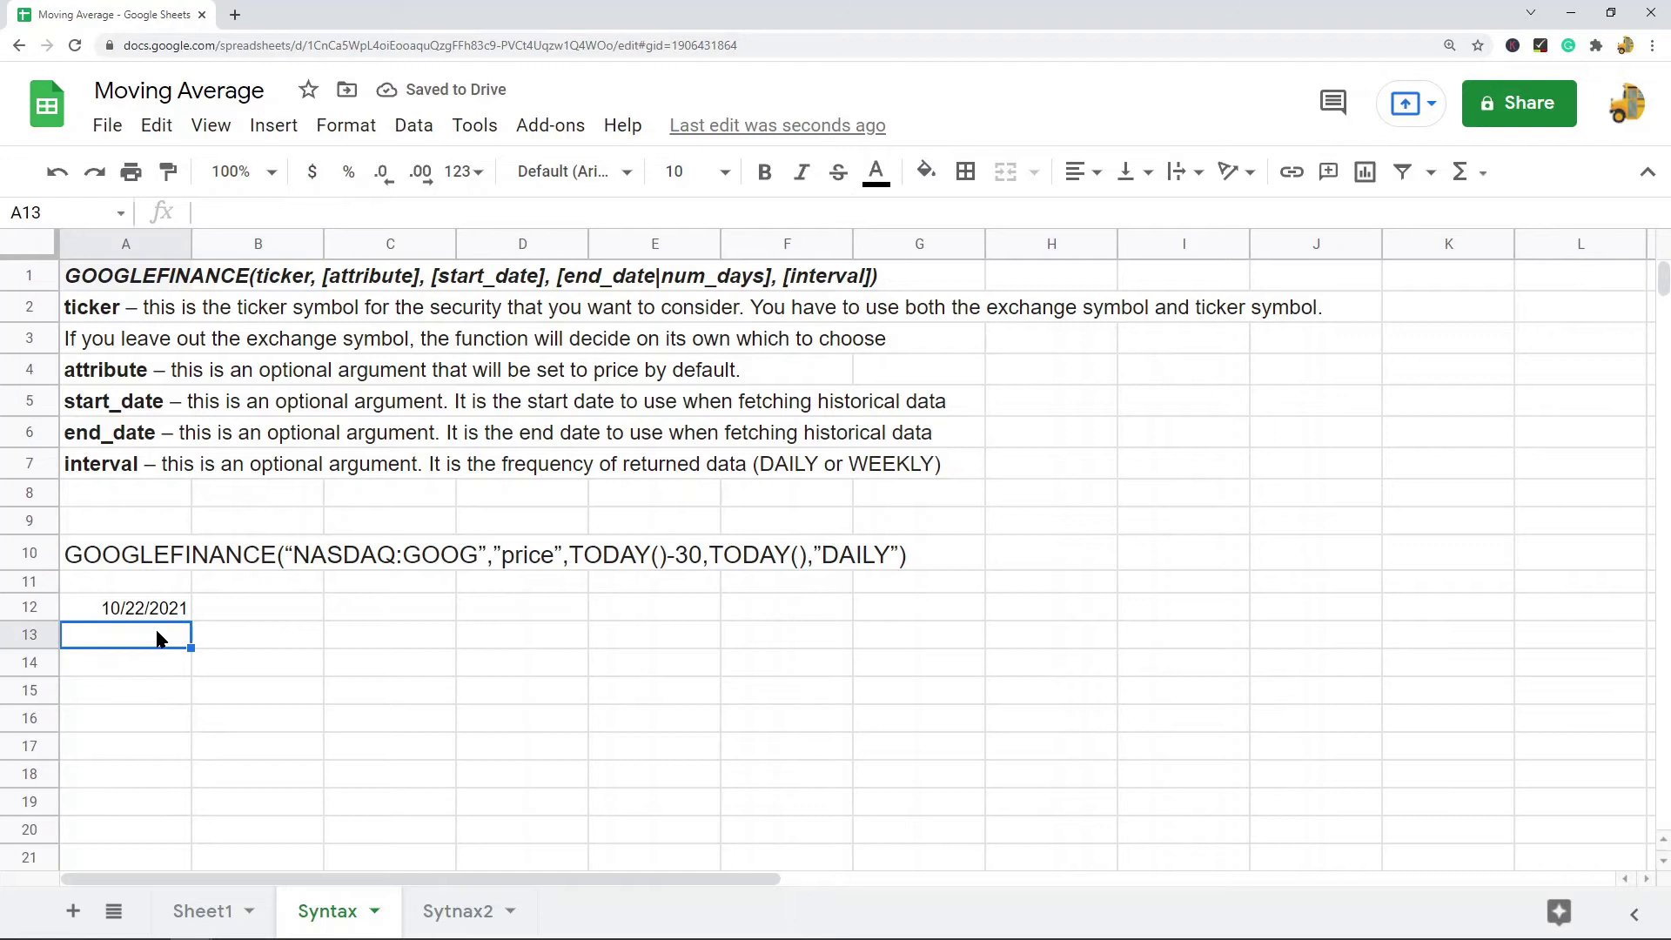
text(=todau)
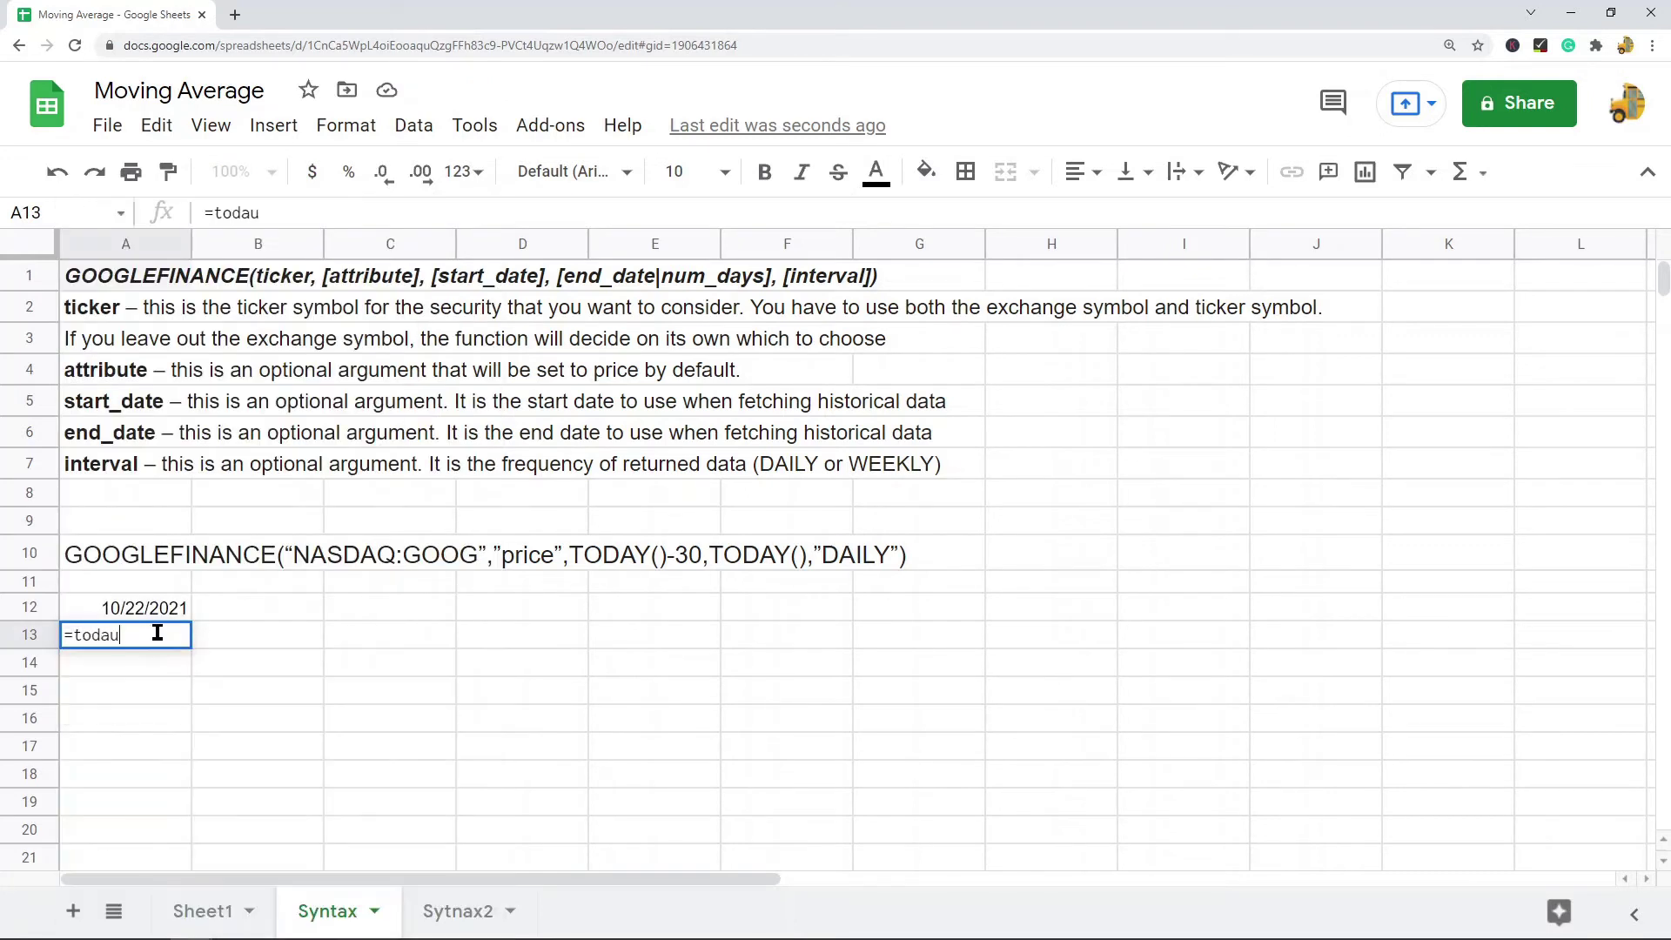
text(())
key(BackSpace)
key(BackSpace)
key(BackSpace)
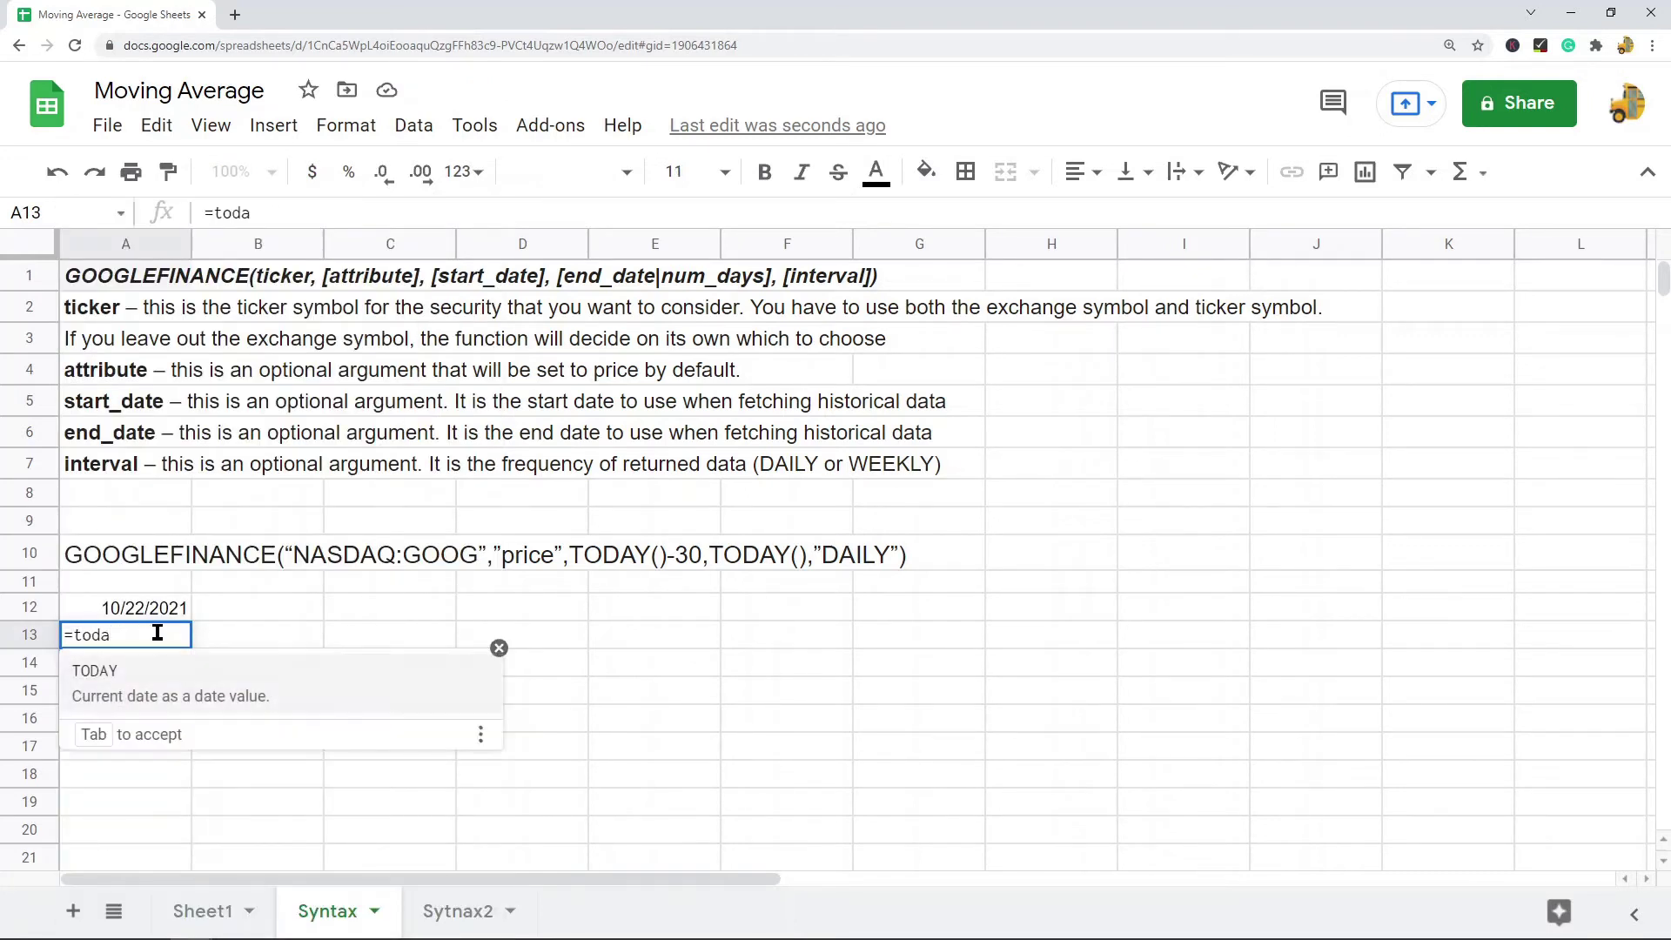
text(y-30)
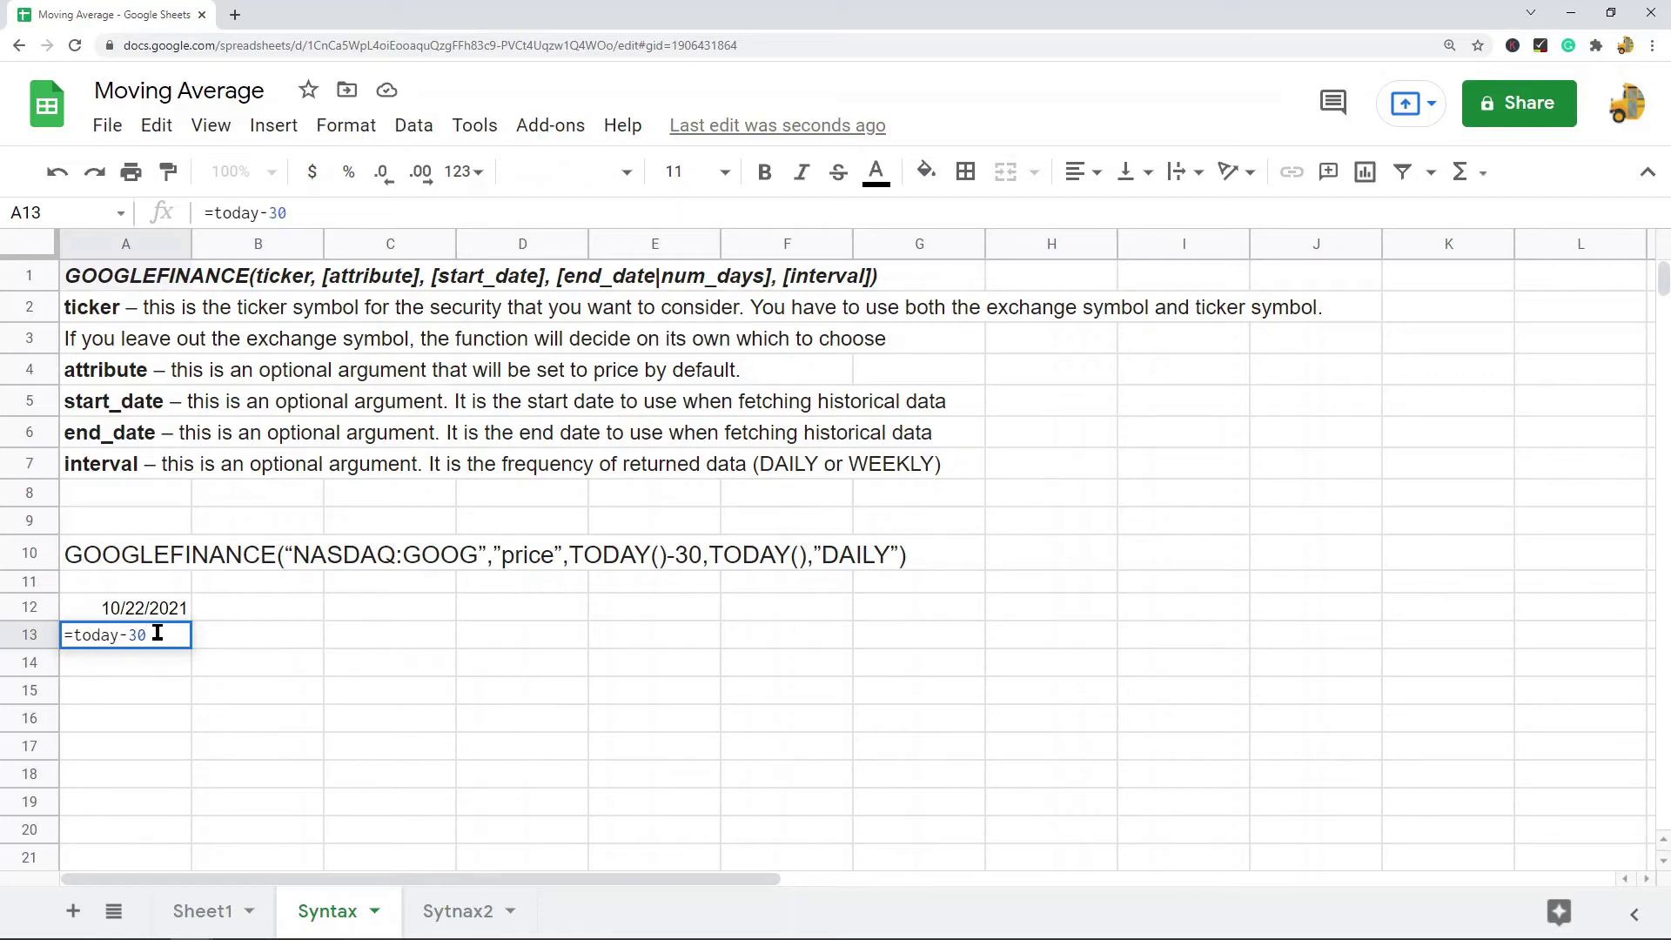
key(Left)
key(Left)
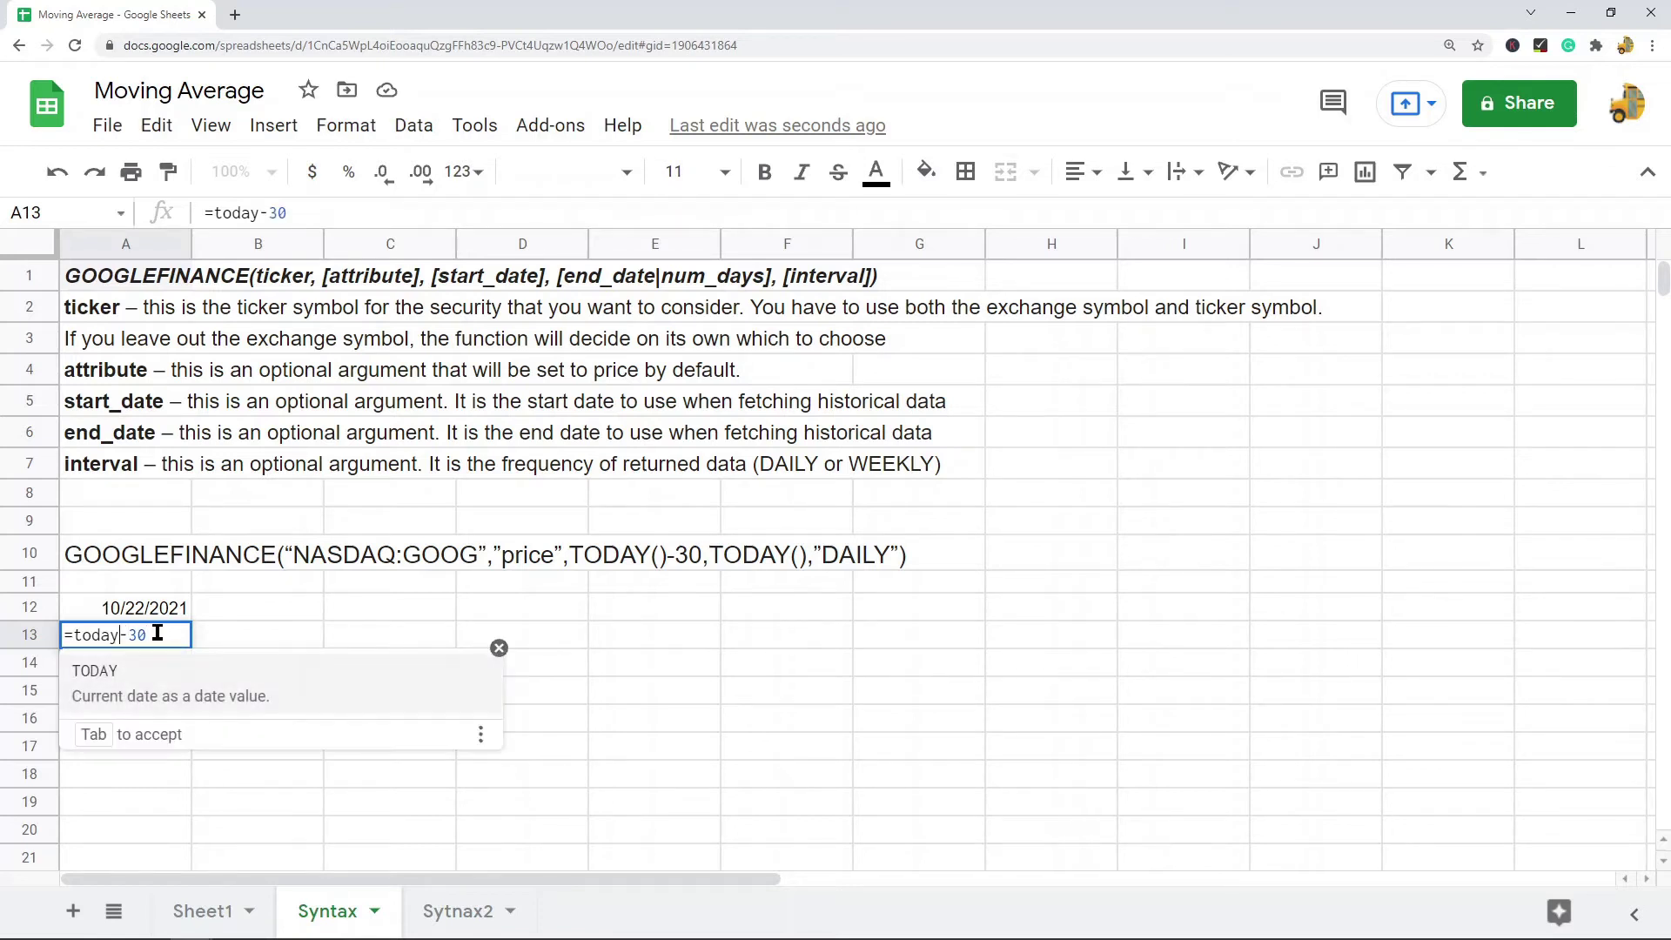
text(())
key(Return)
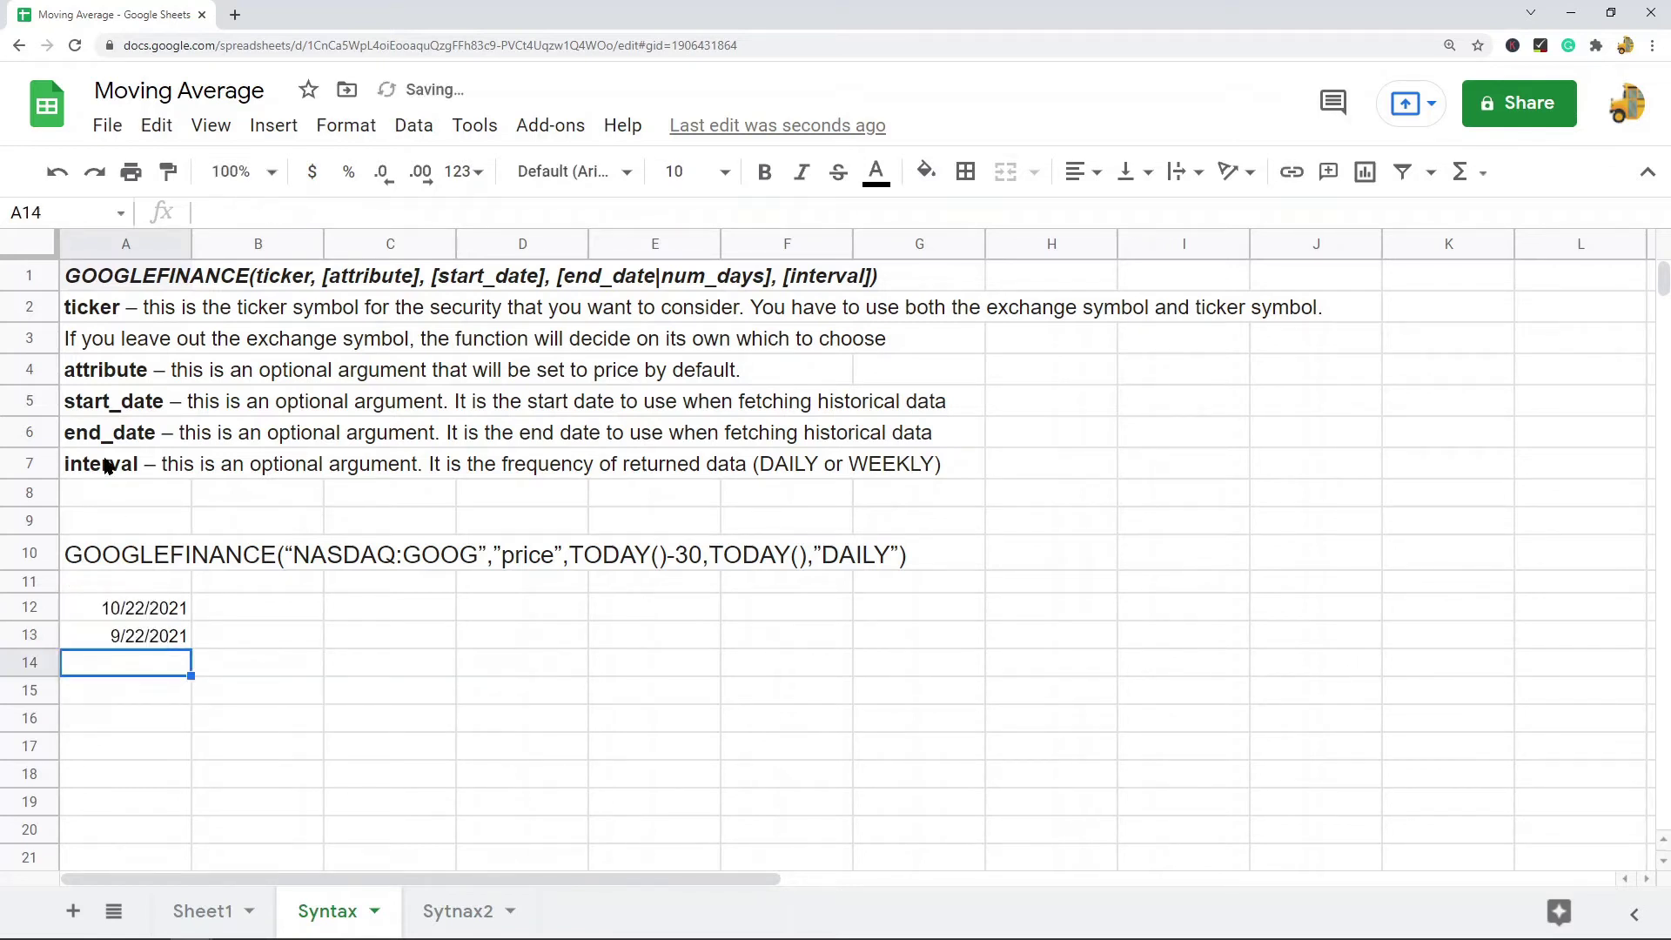
click(138, 646)
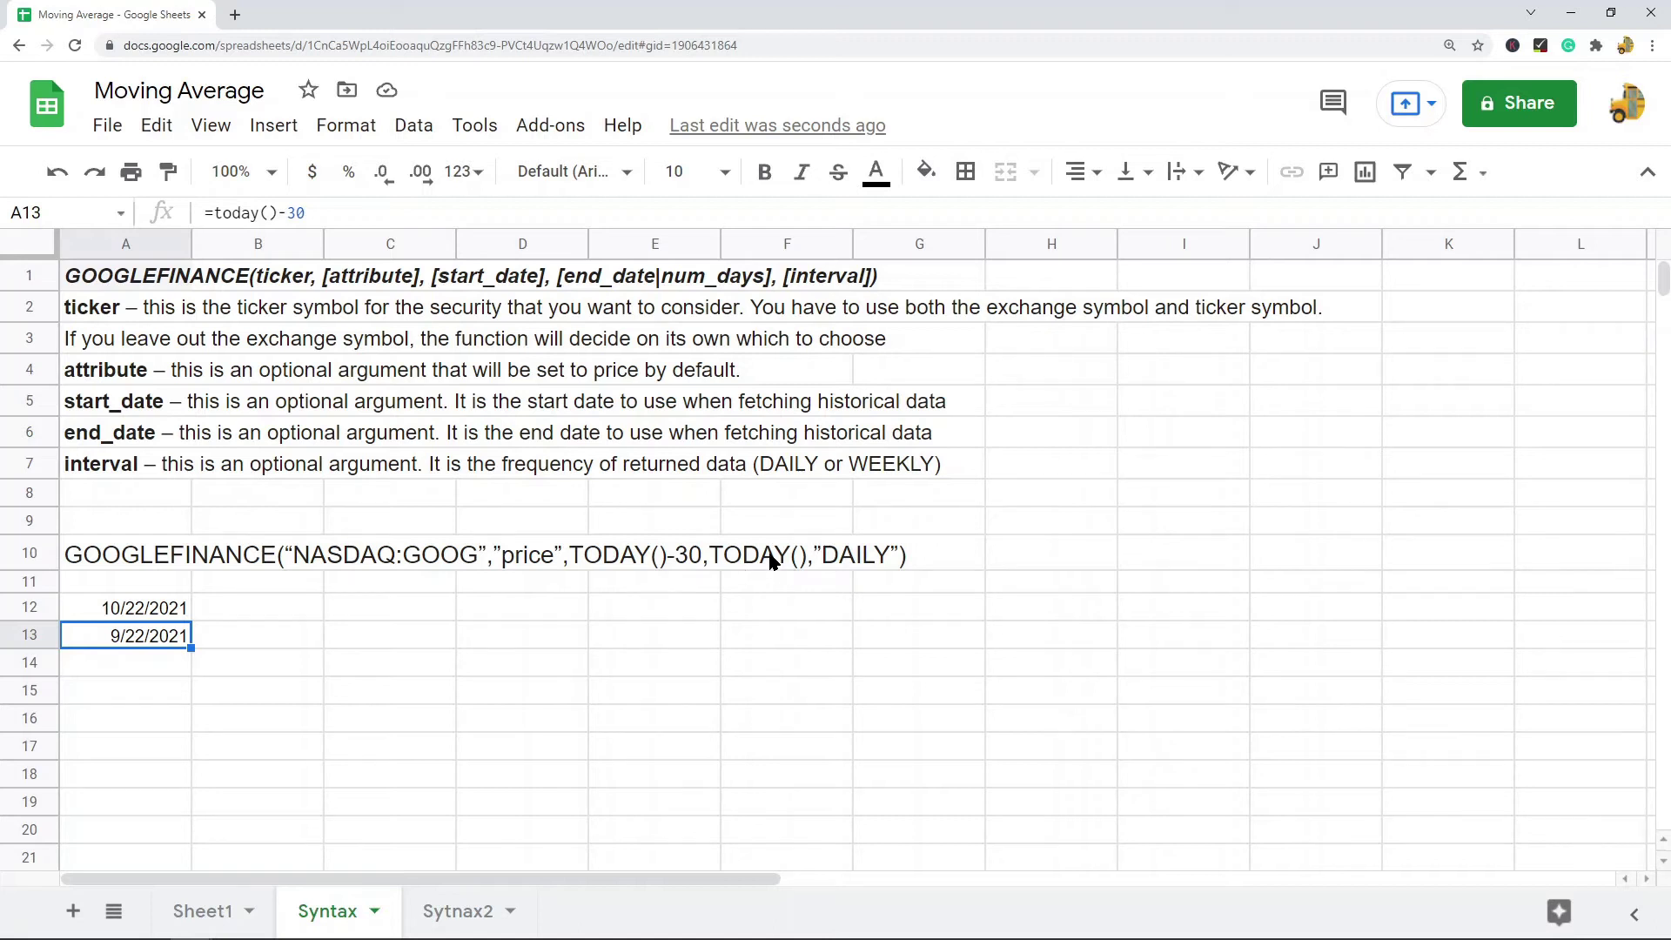
- Review the sample GOOGLEFINANCE formula's DAILY interval and the syntax line in A1
click(112, 552)
drag(715, 214, 780, 213)
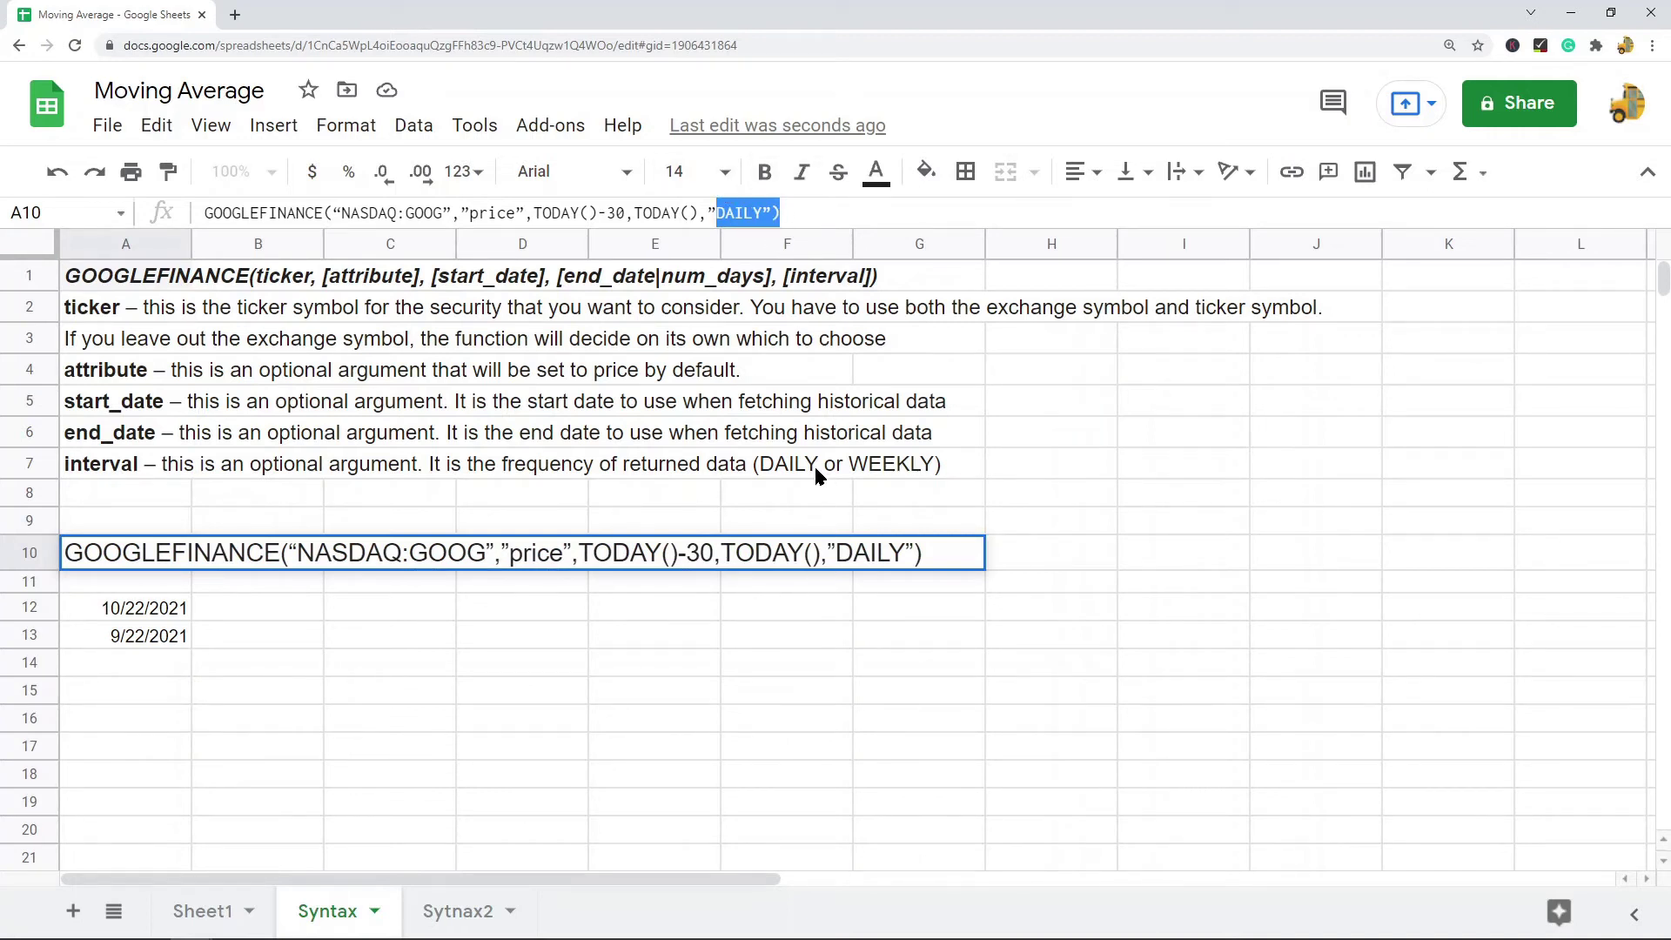
click(1008, 392)
click(143, 284)
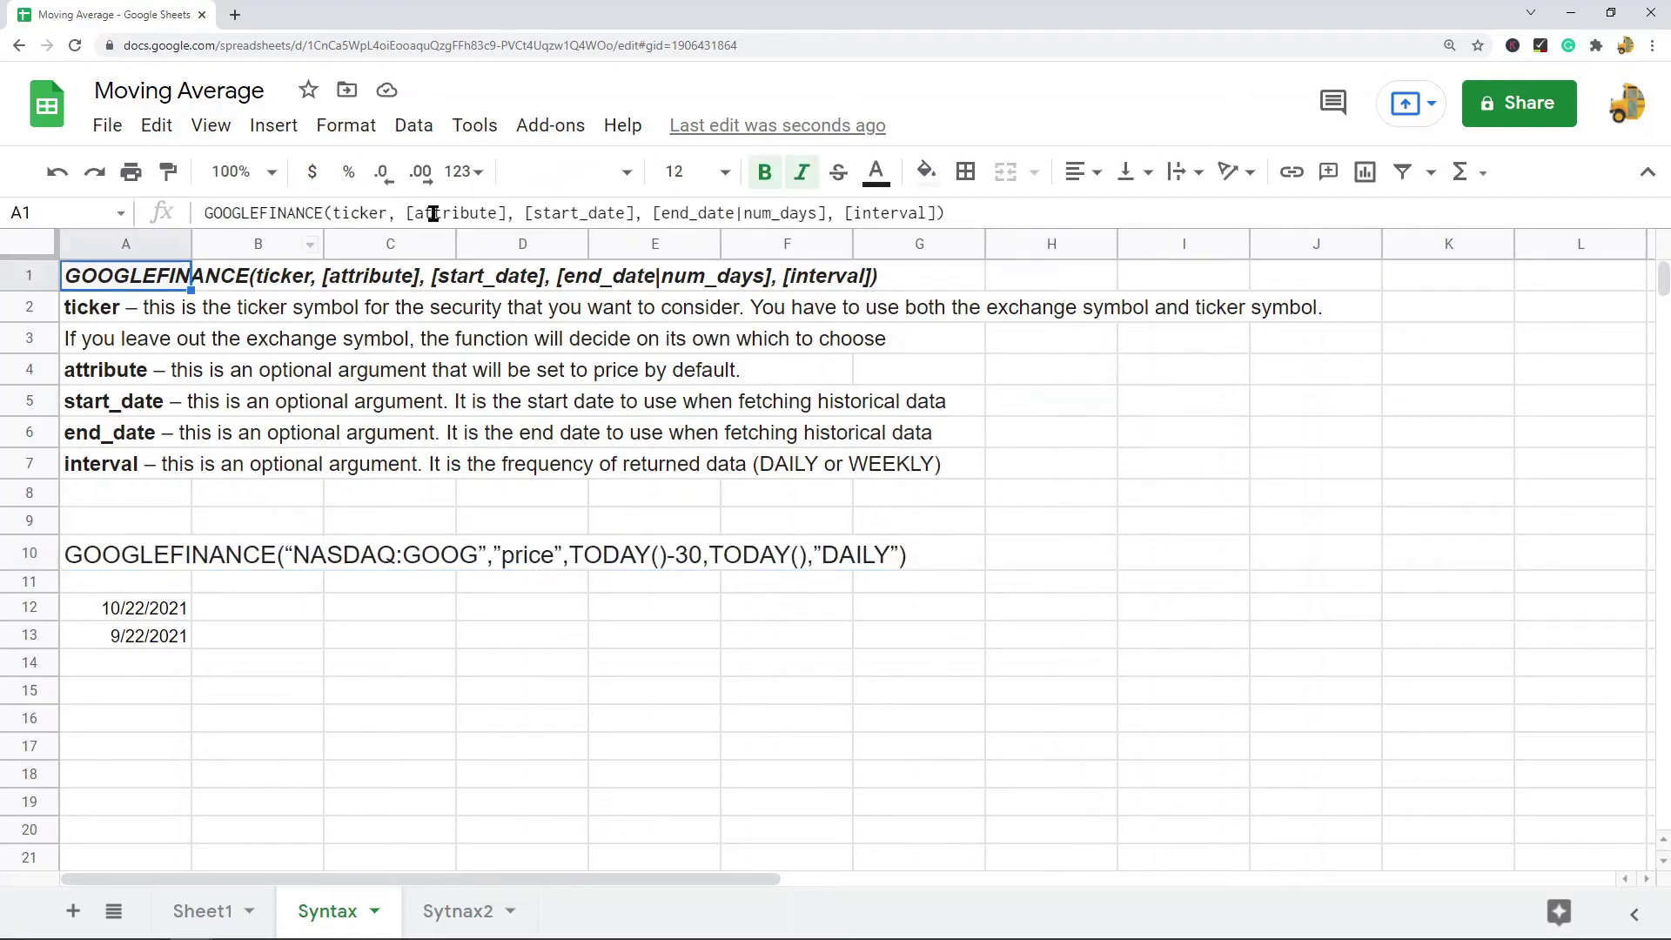
- Read the AVERAGE syntax and value1/value2 notes on Sytnax2, then return to Sheet1
click(462, 912)
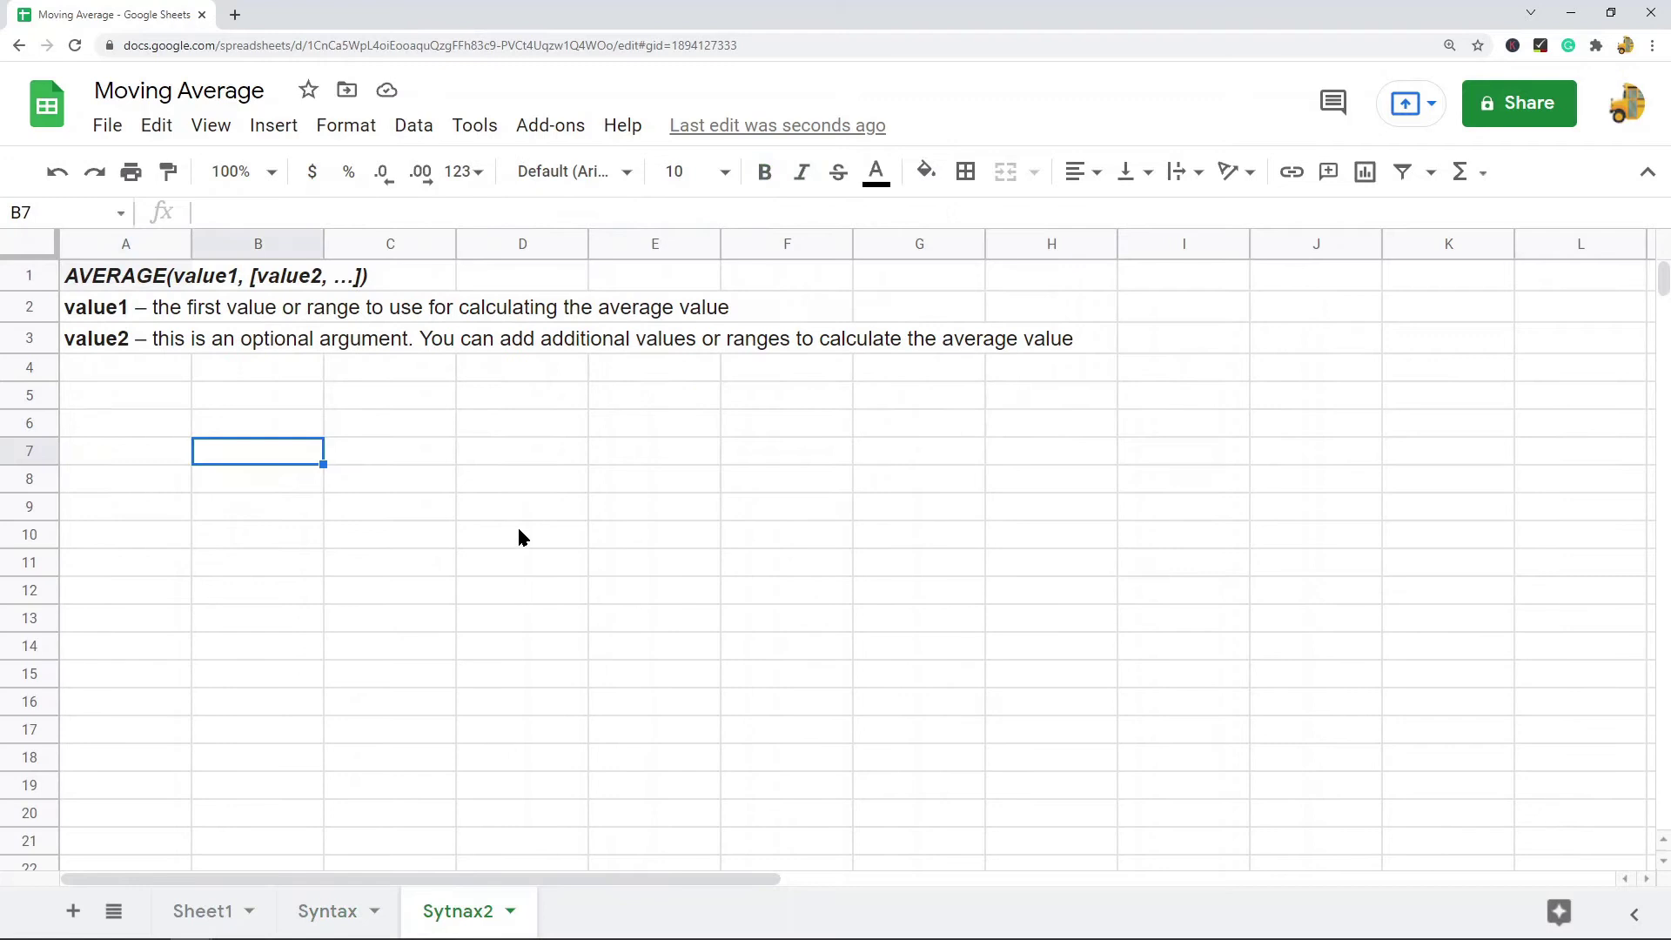
click(119, 282)
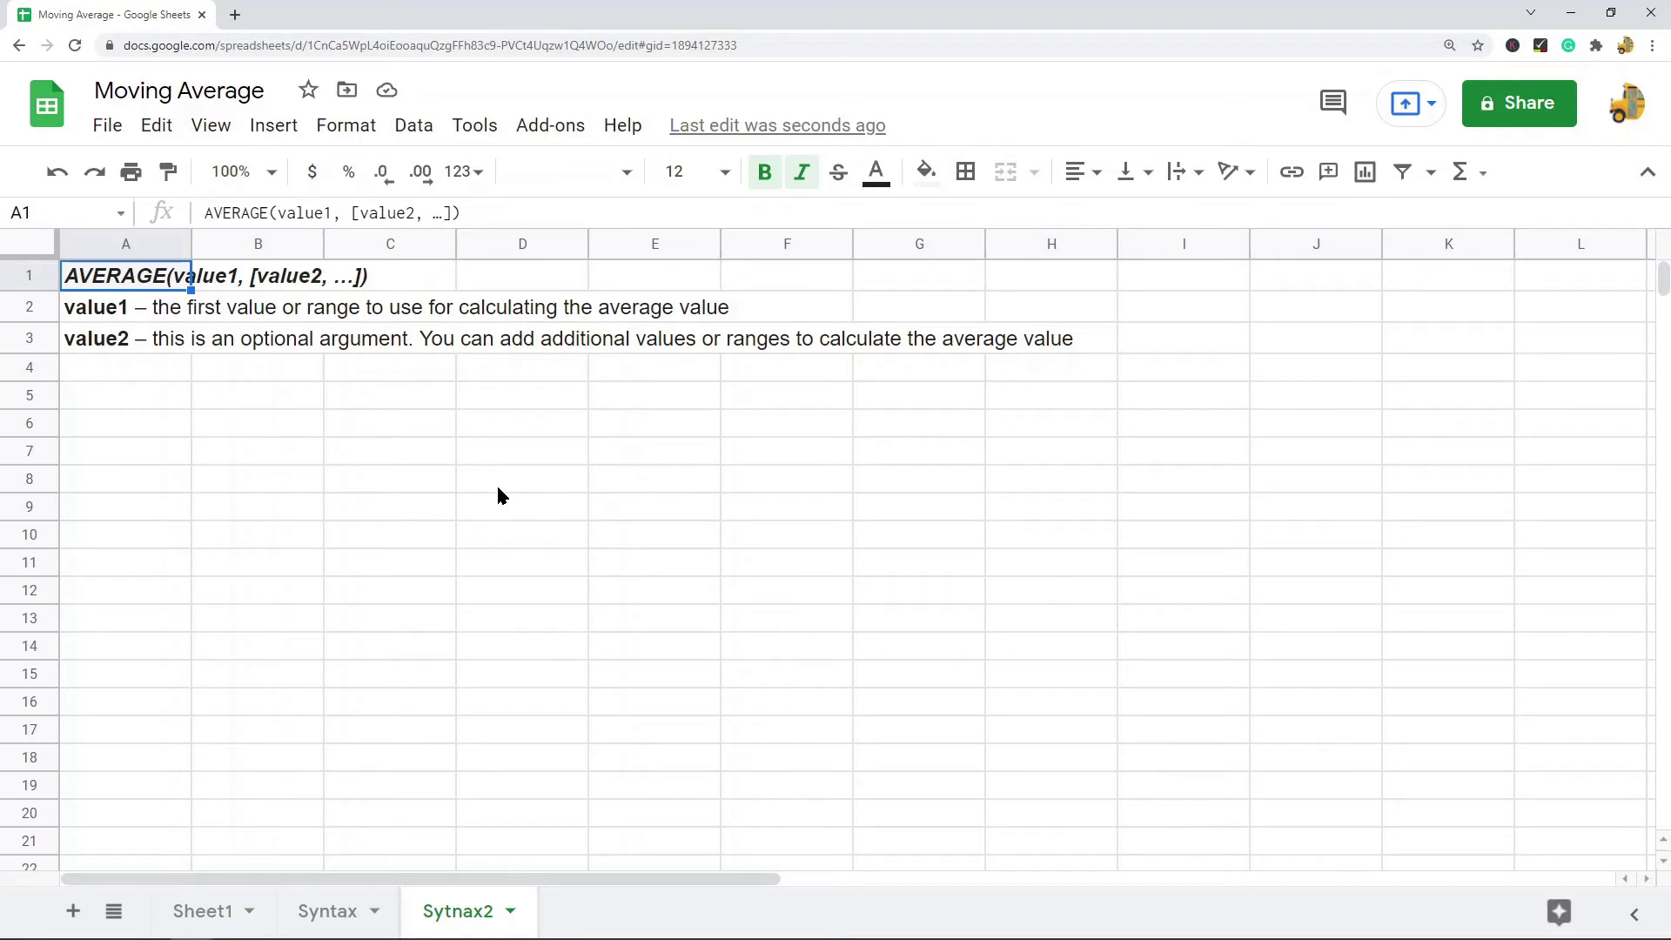
drag(119, 310, 113, 340)
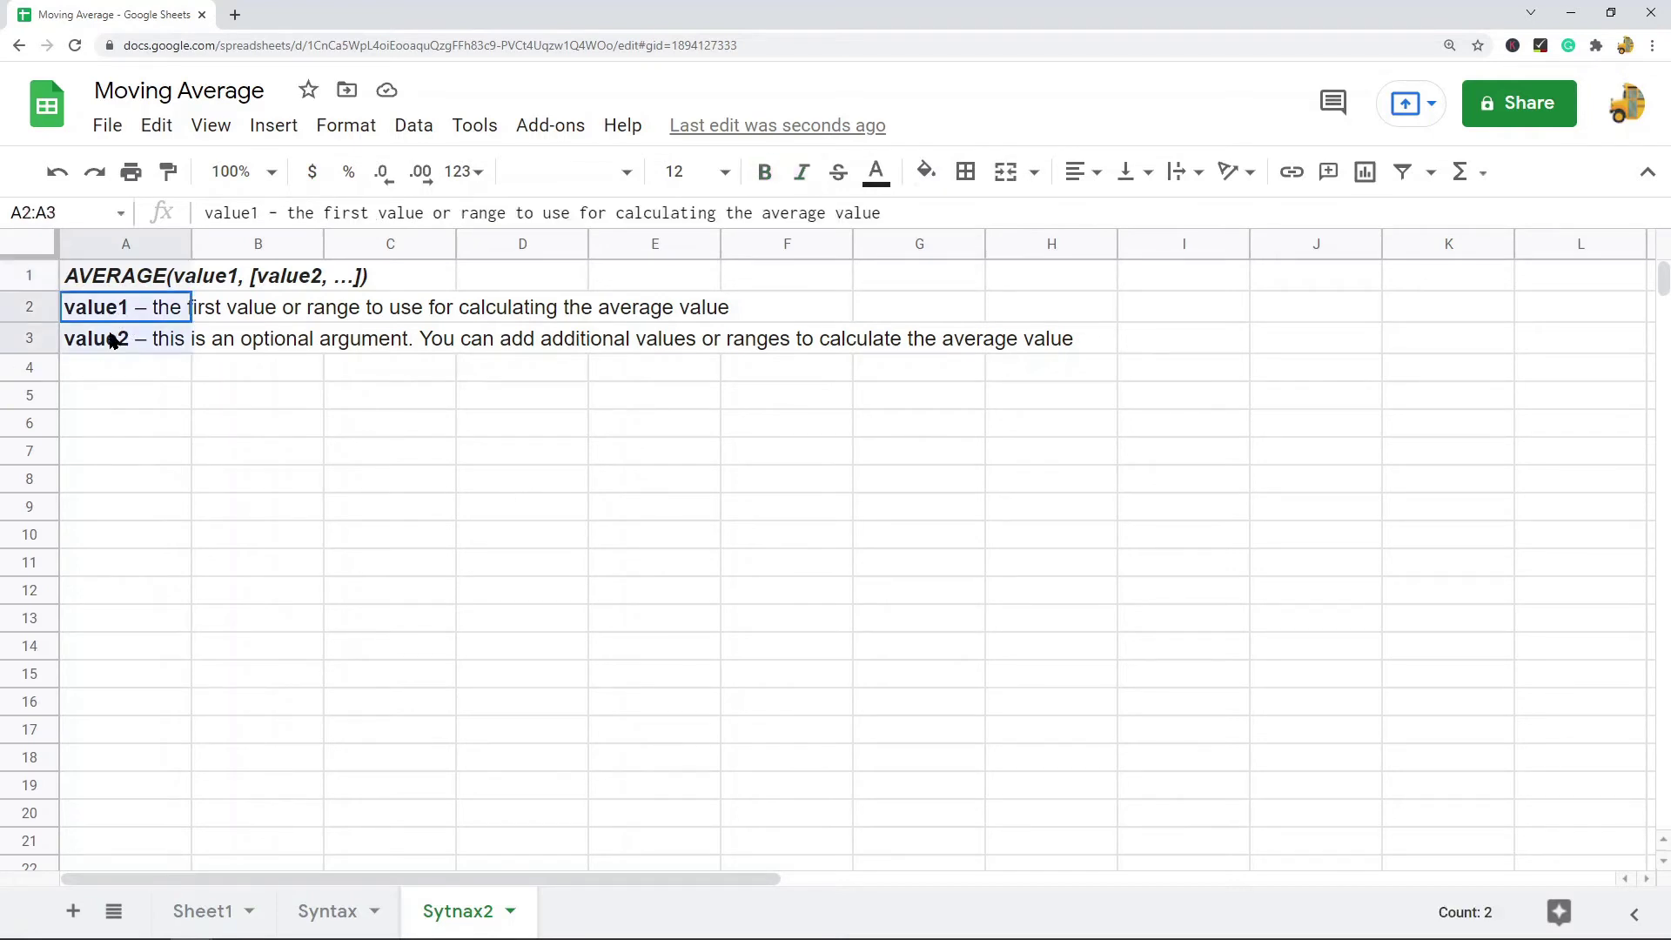
click(127, 315)
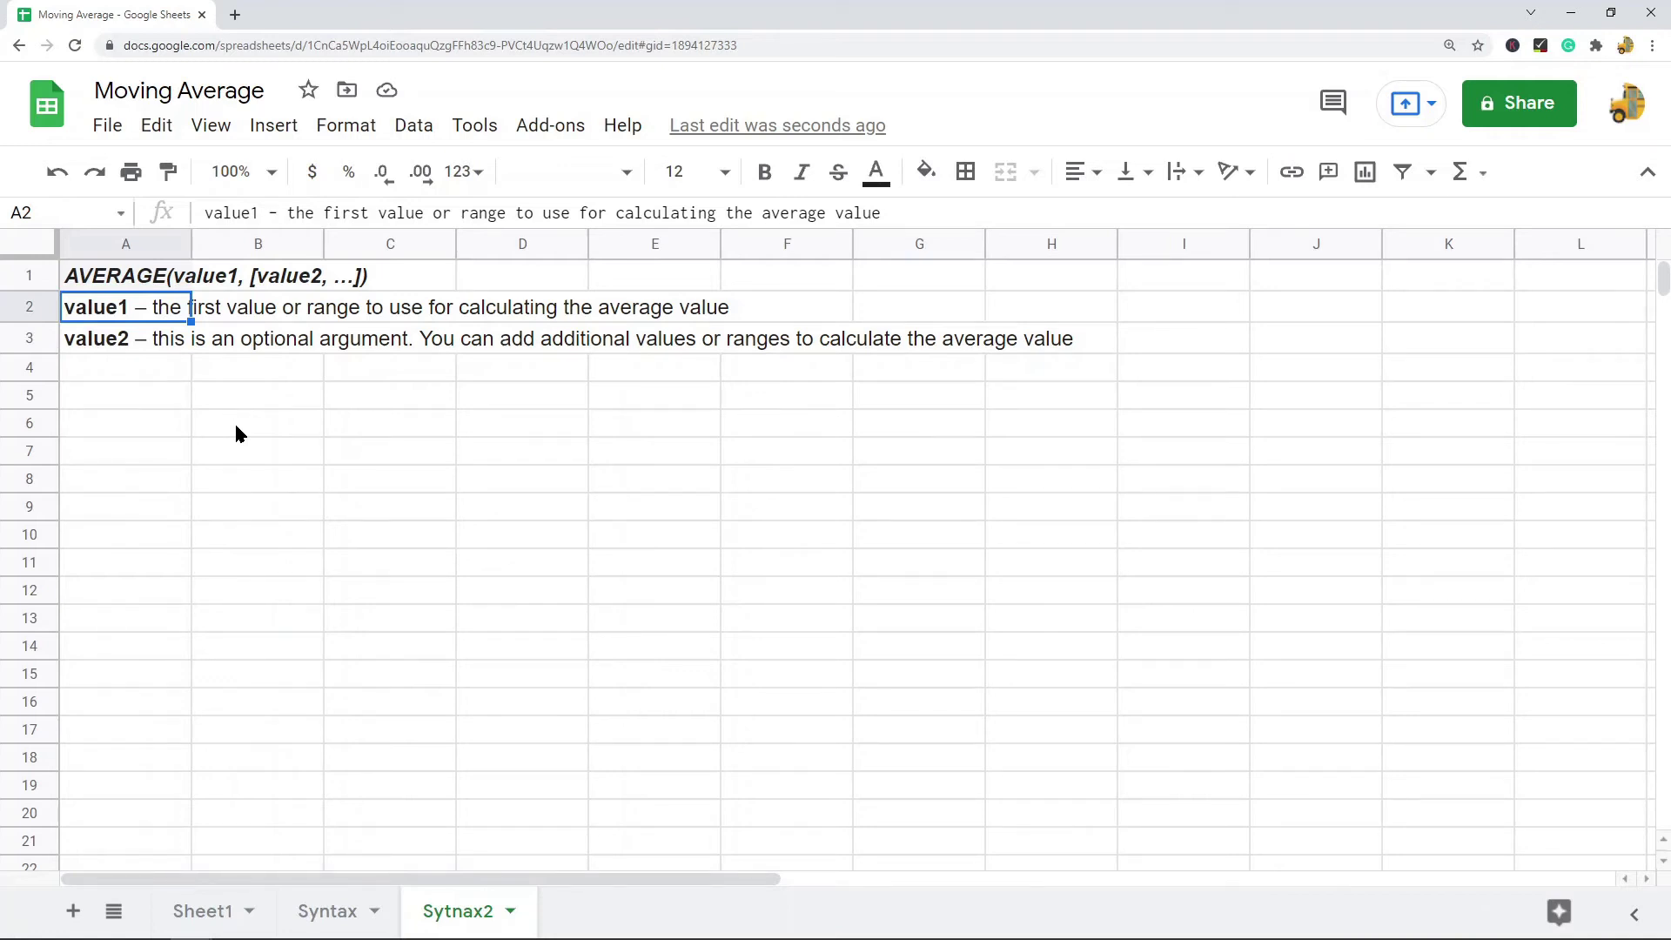
click(141, 344)
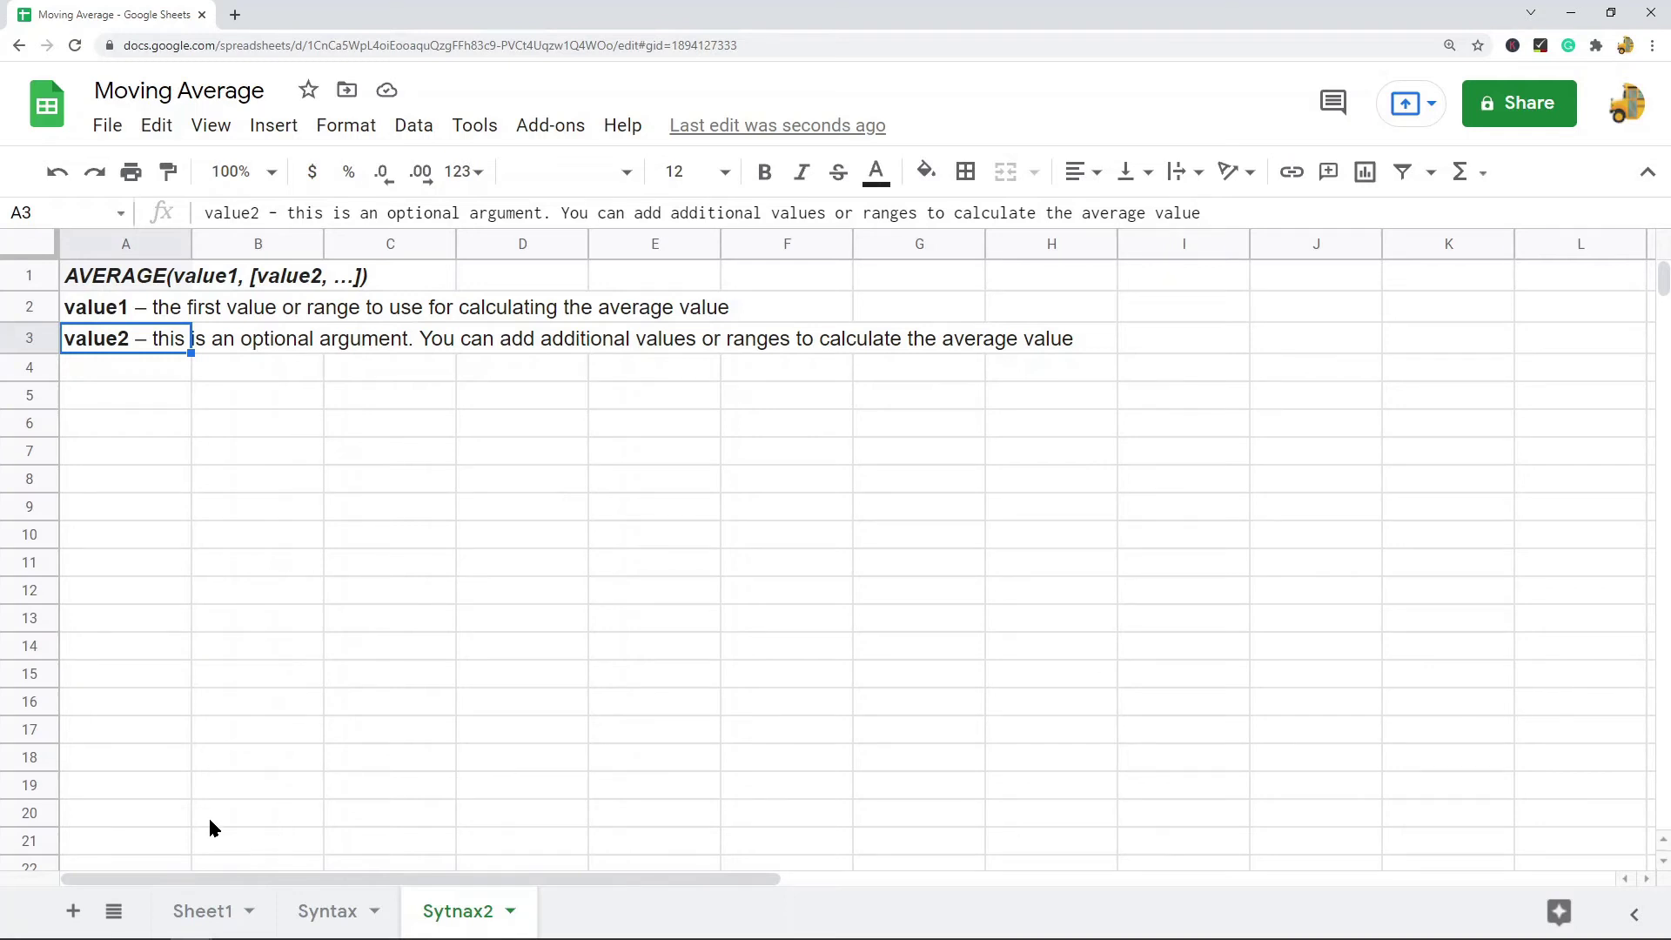
click(203, 914)
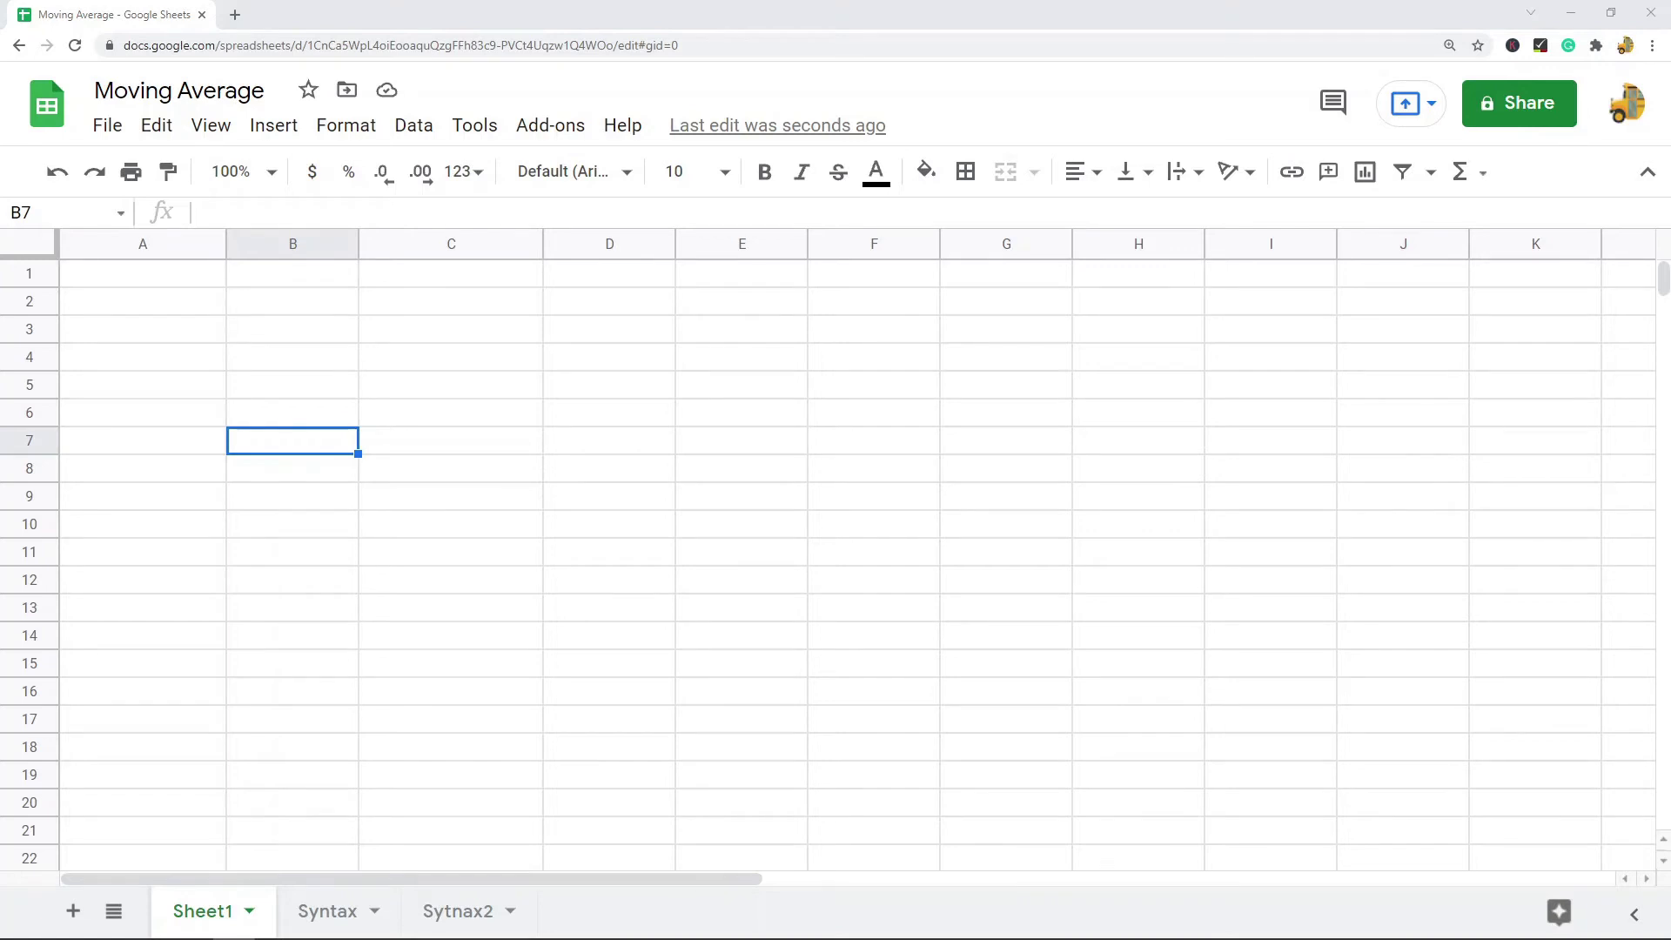
- Enter =GOOGLEFINANCE("NASDAQ:GOOG","price",TODAY()-30,TODAY(),"DAILY") in A1 of Sheet1
click(189, 280)
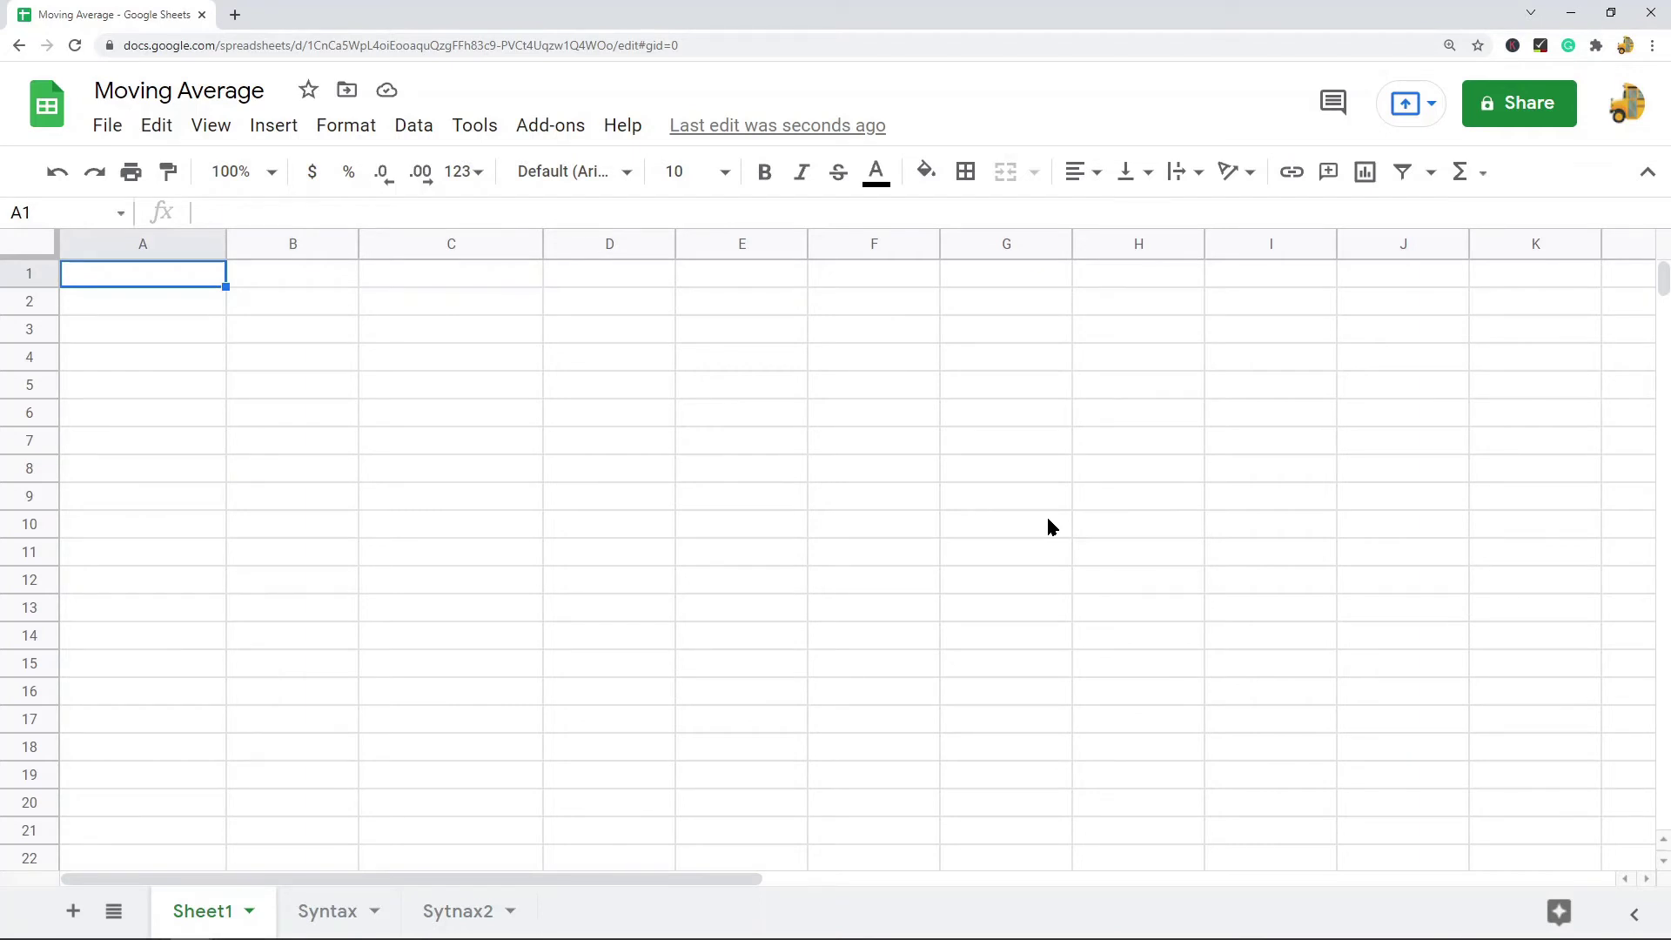
text(=)
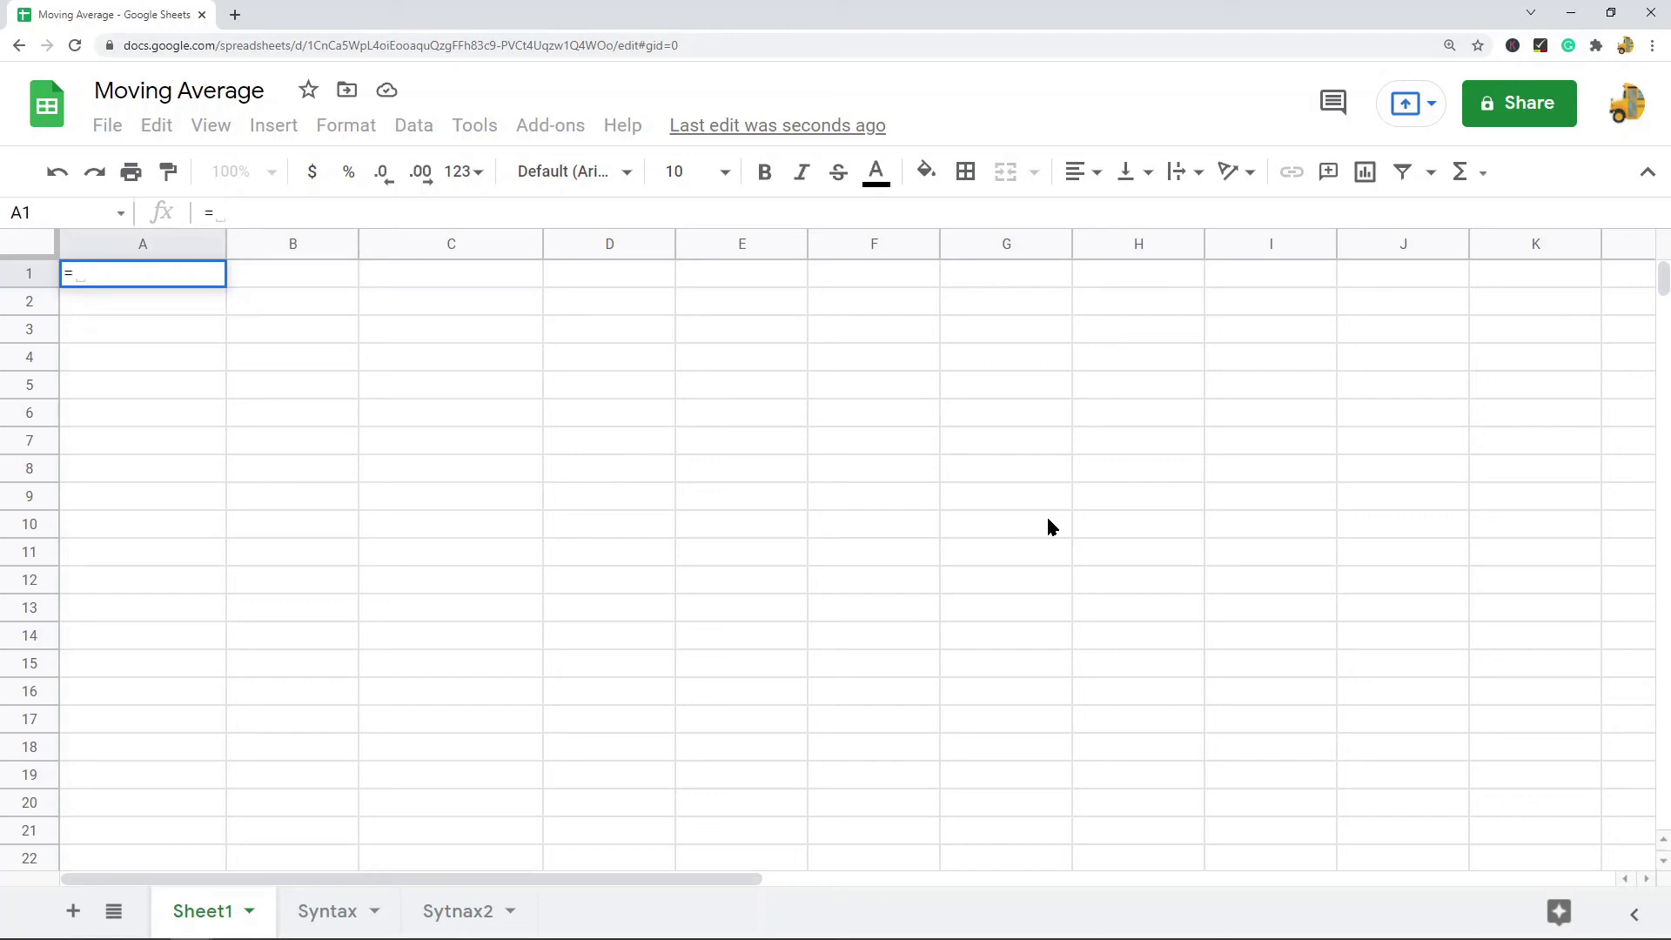
text(GOOGLEFINA)
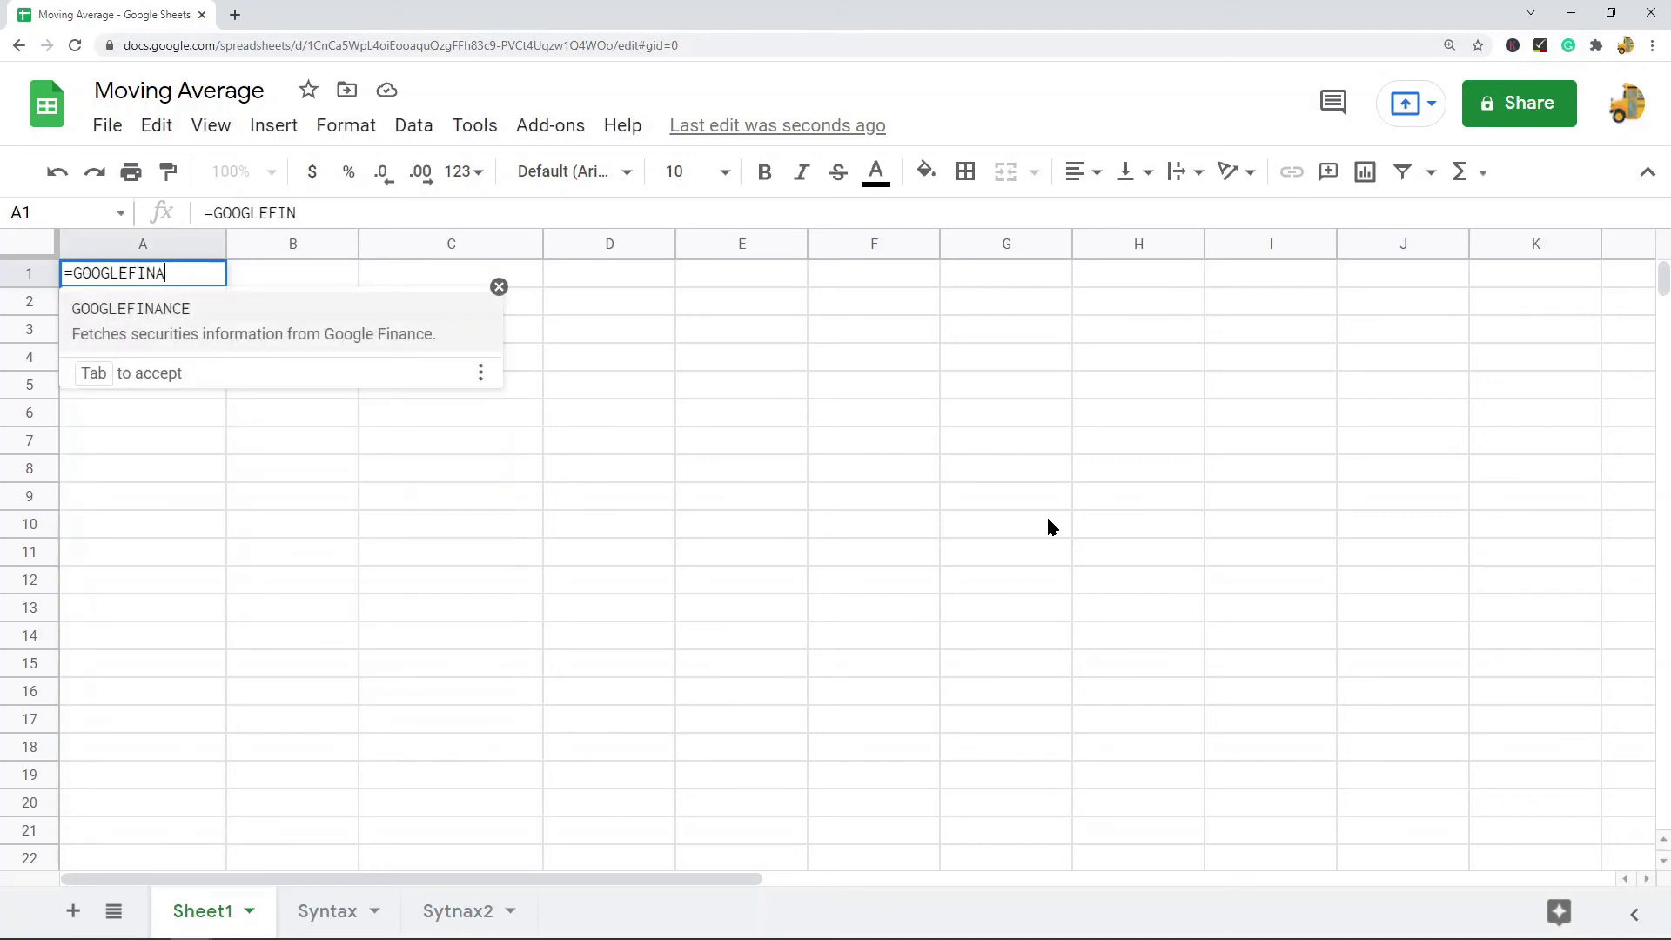
text(NCE()
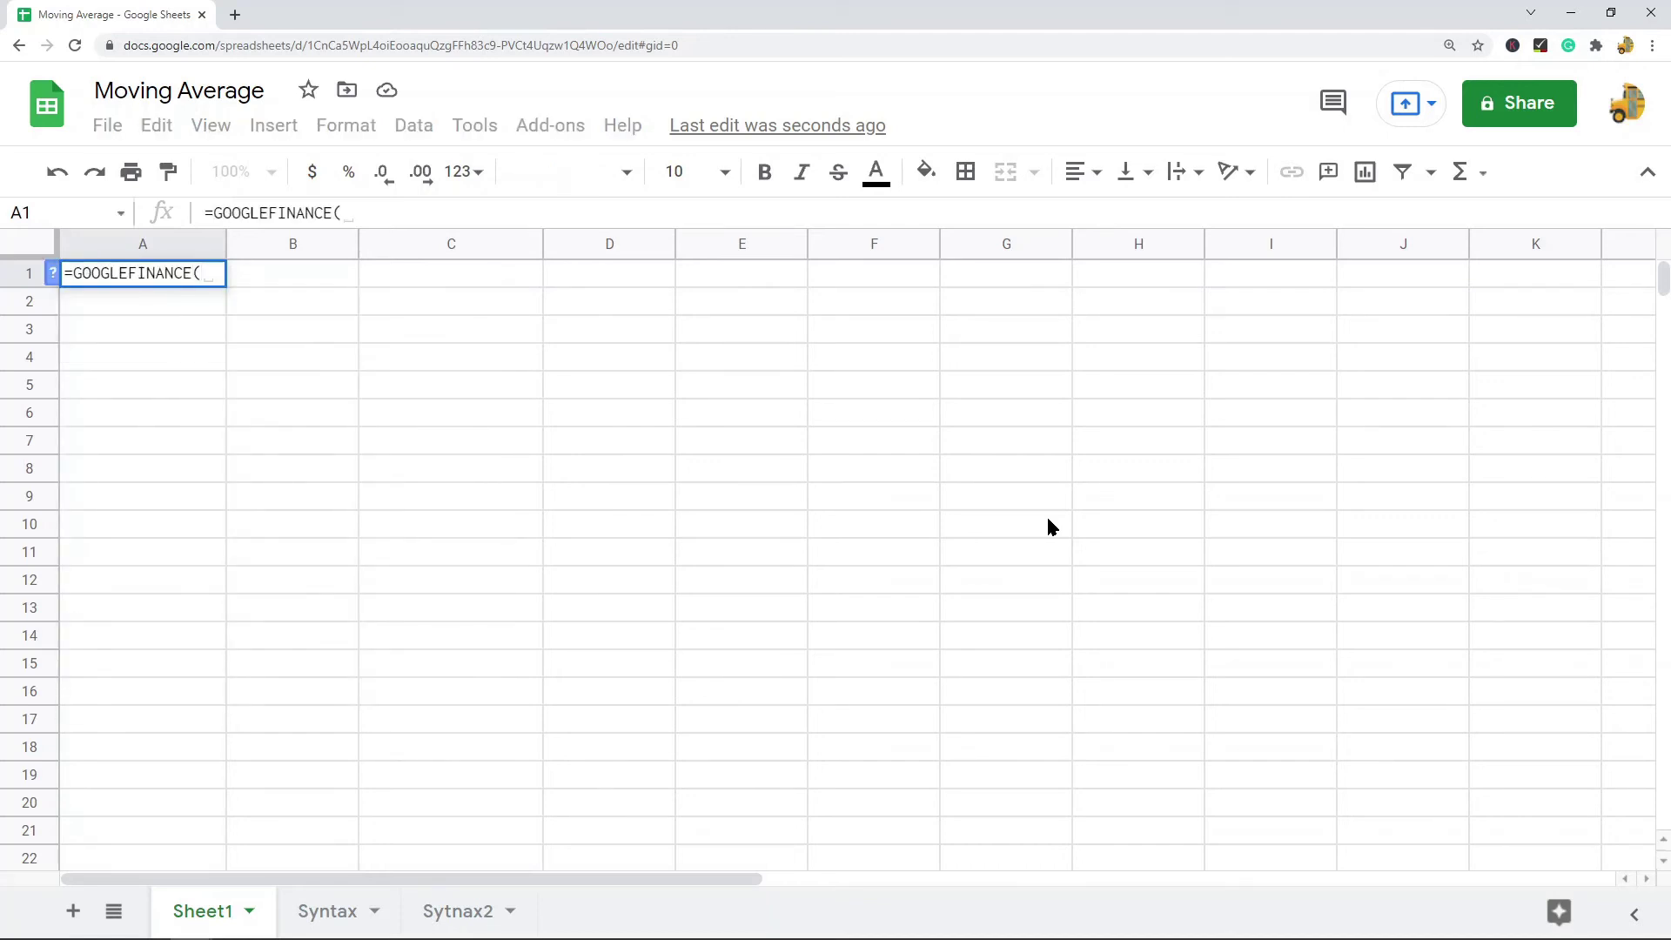
text(")
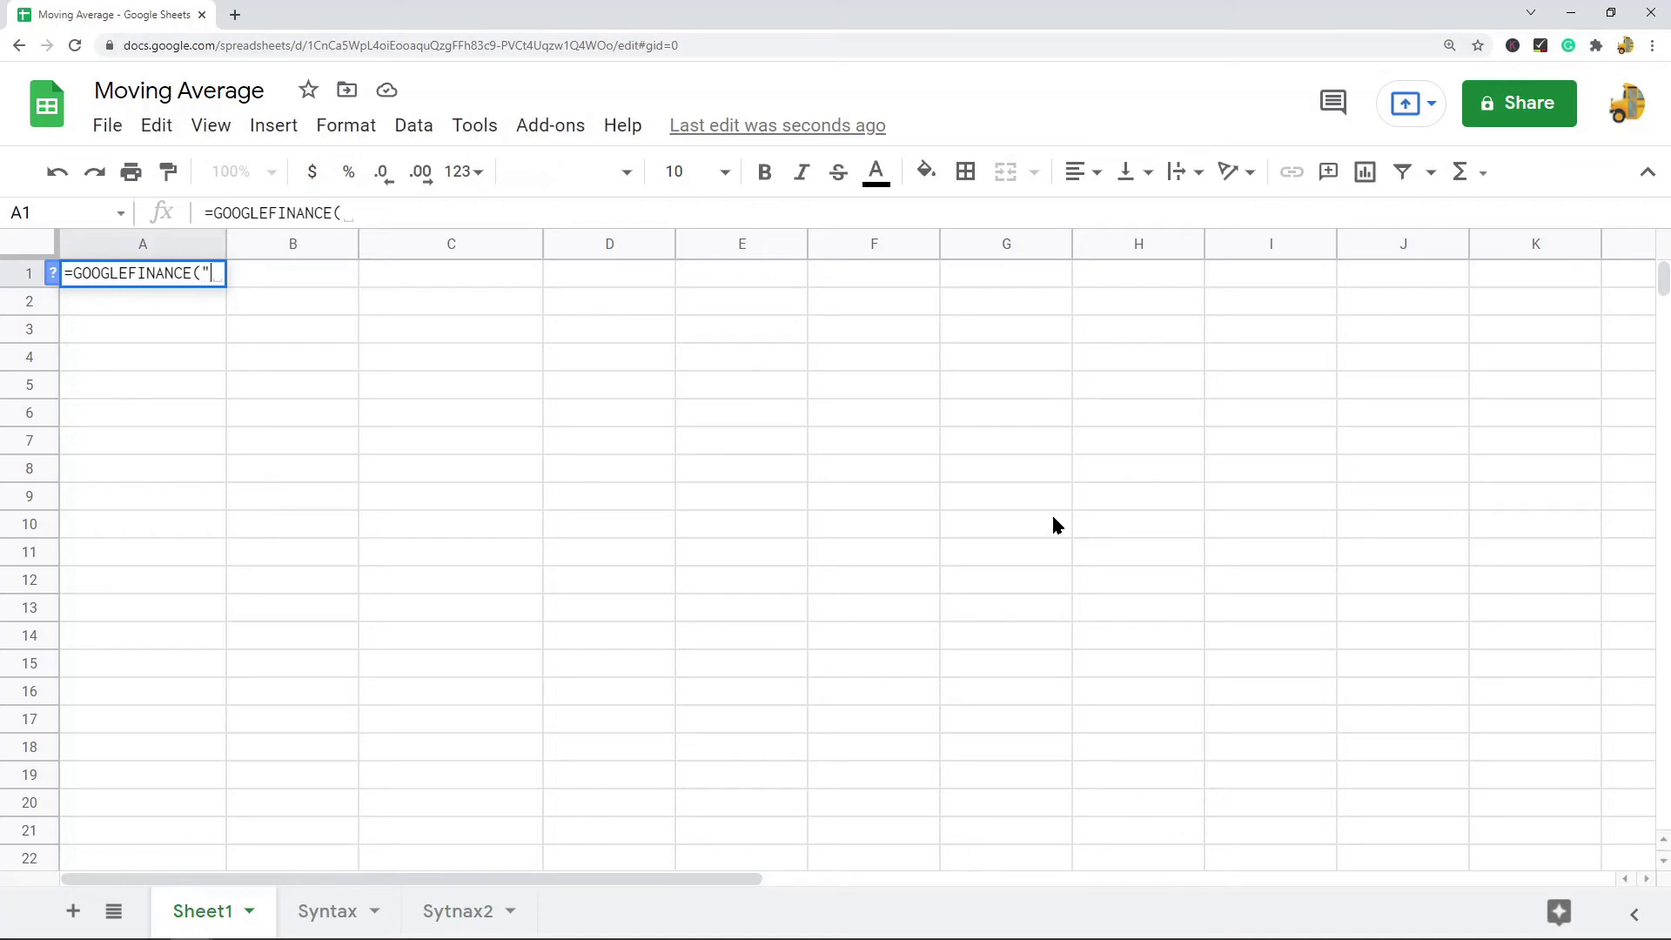
text(NASDAG)
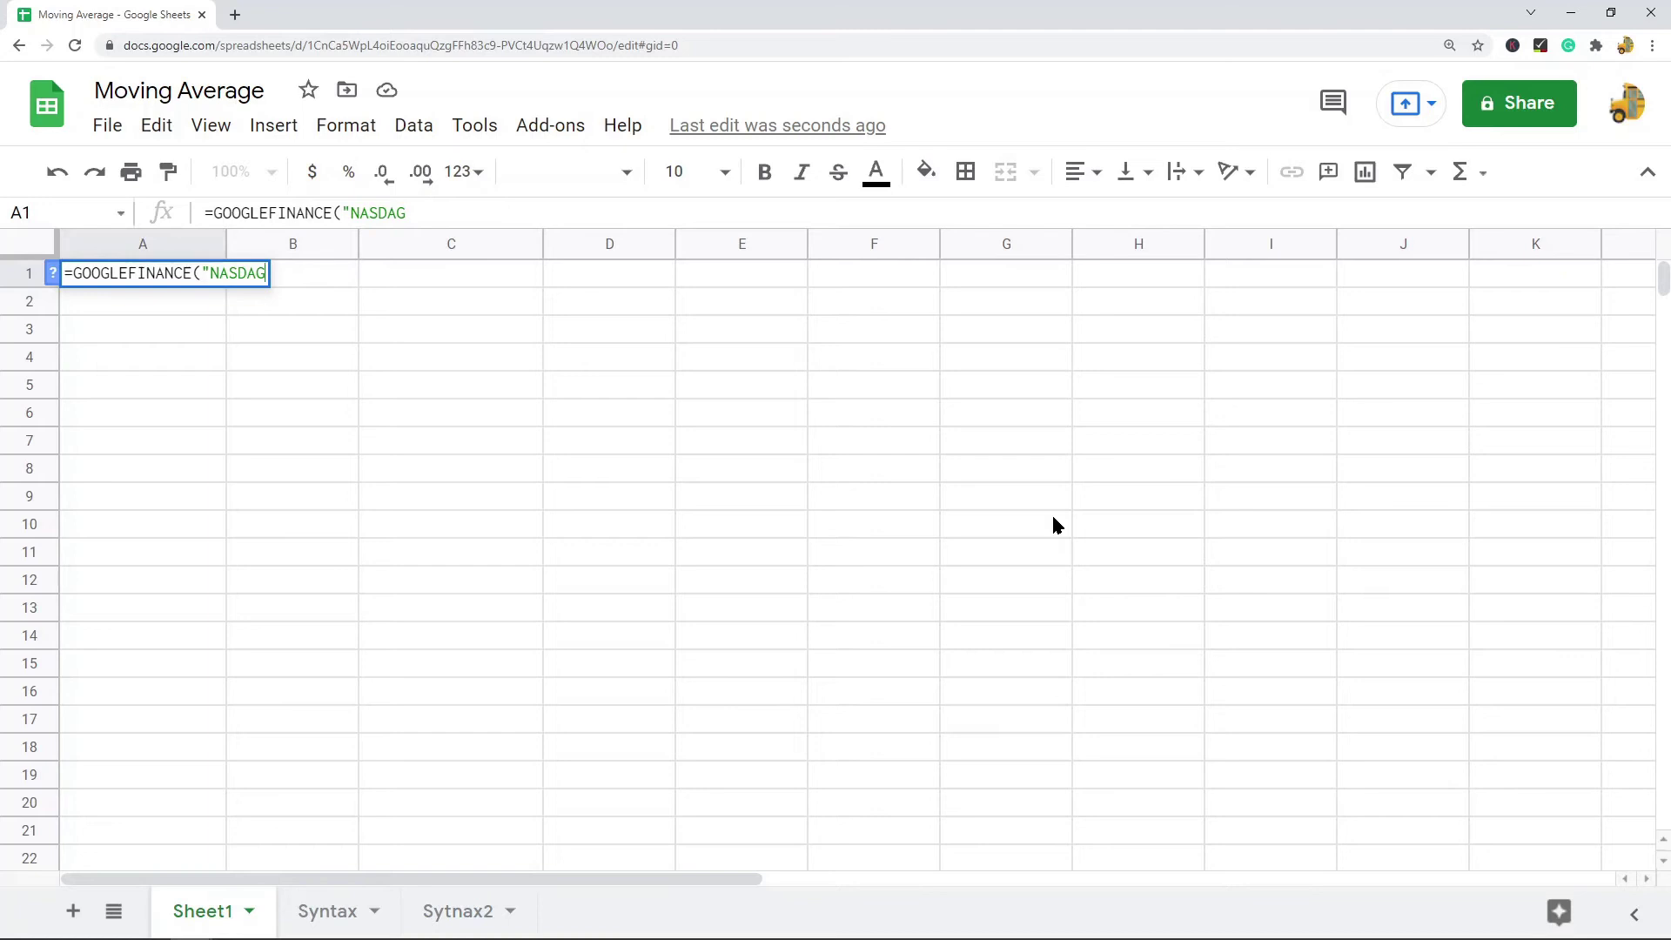
text(',)
key(BackSpace)
key(BackSpace)
key(BackSpace)
text(q)
key(BackSpace)
text(Q')
key(BackSpace)
text(:GOOG)
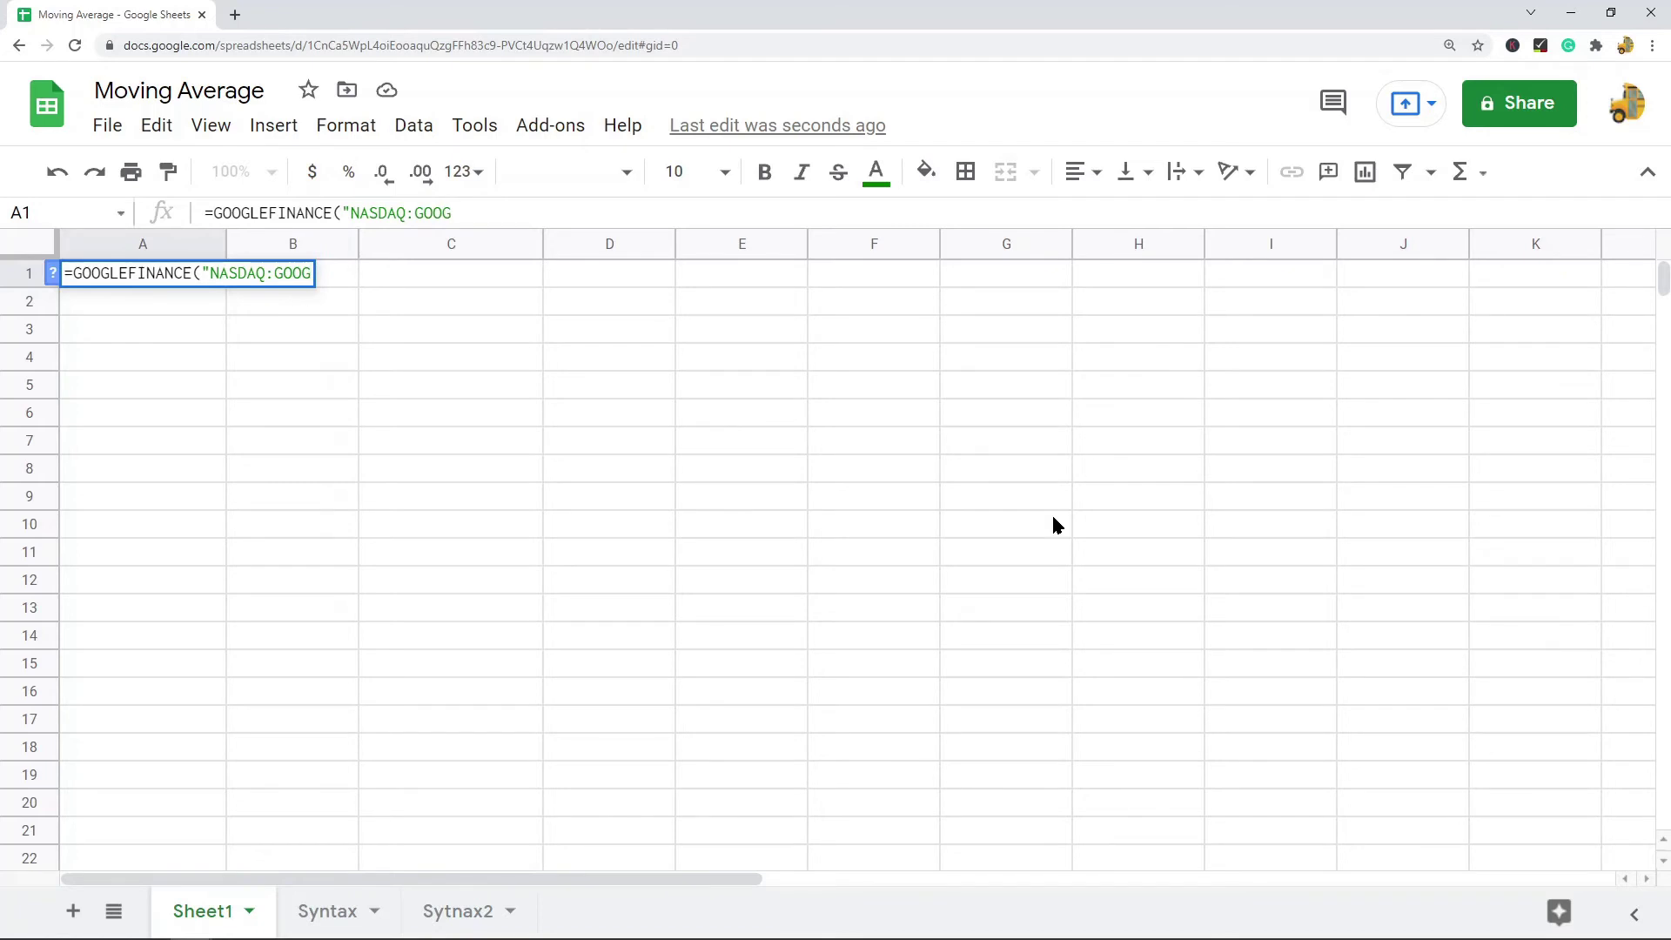
text(","price)
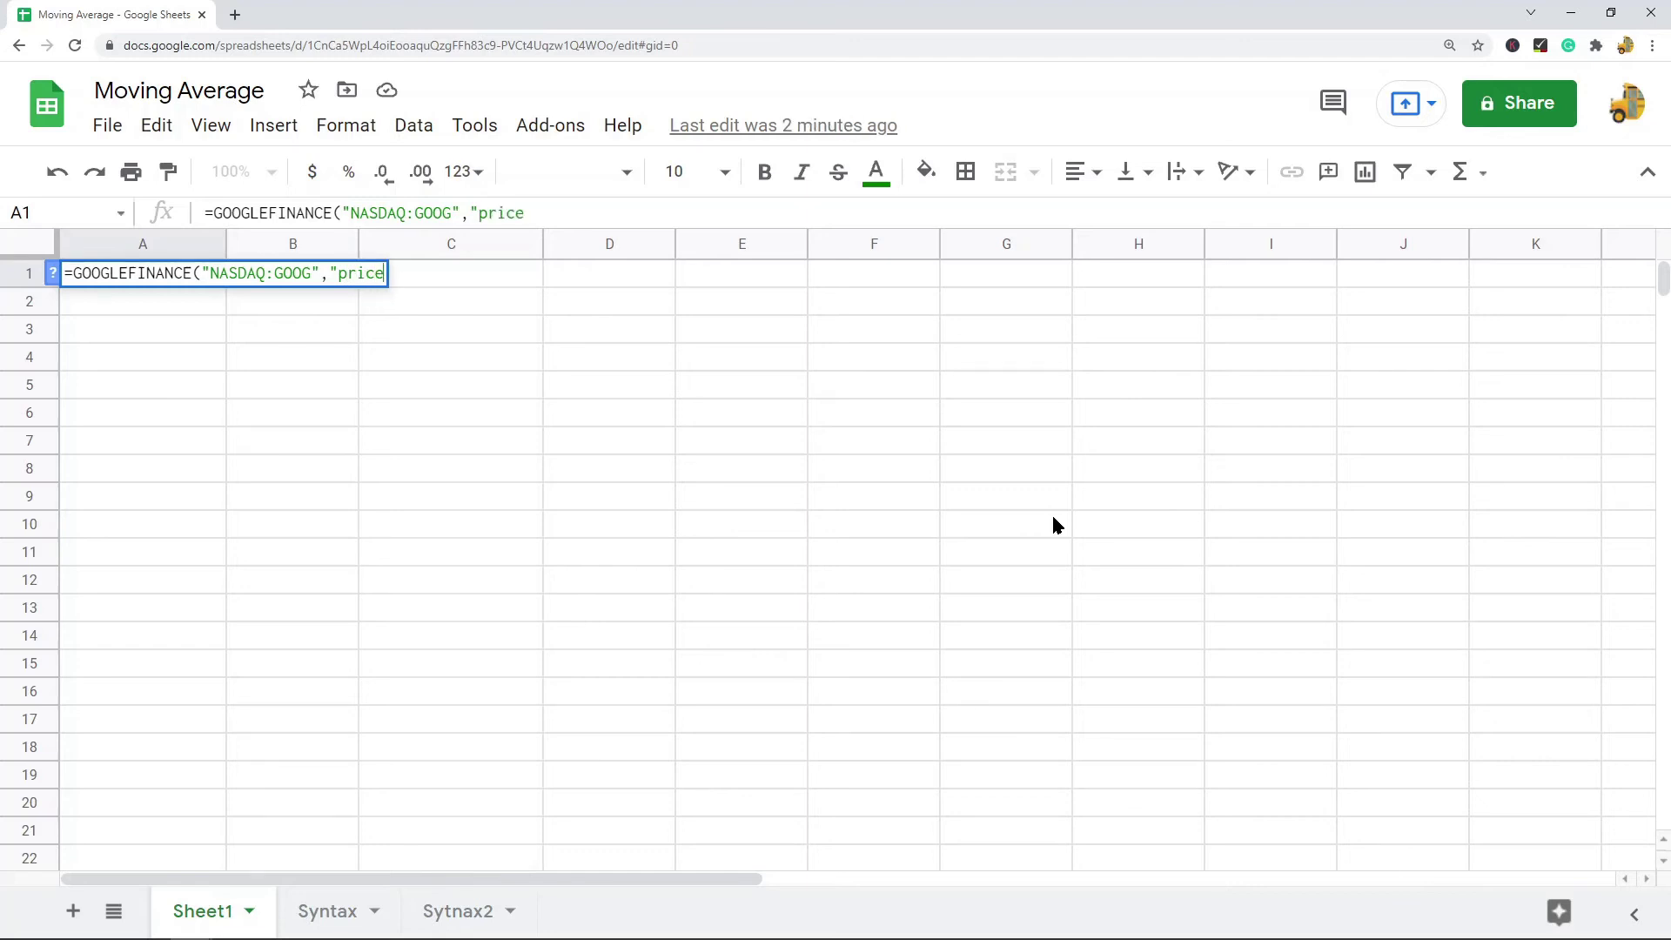
text(",TODAY)
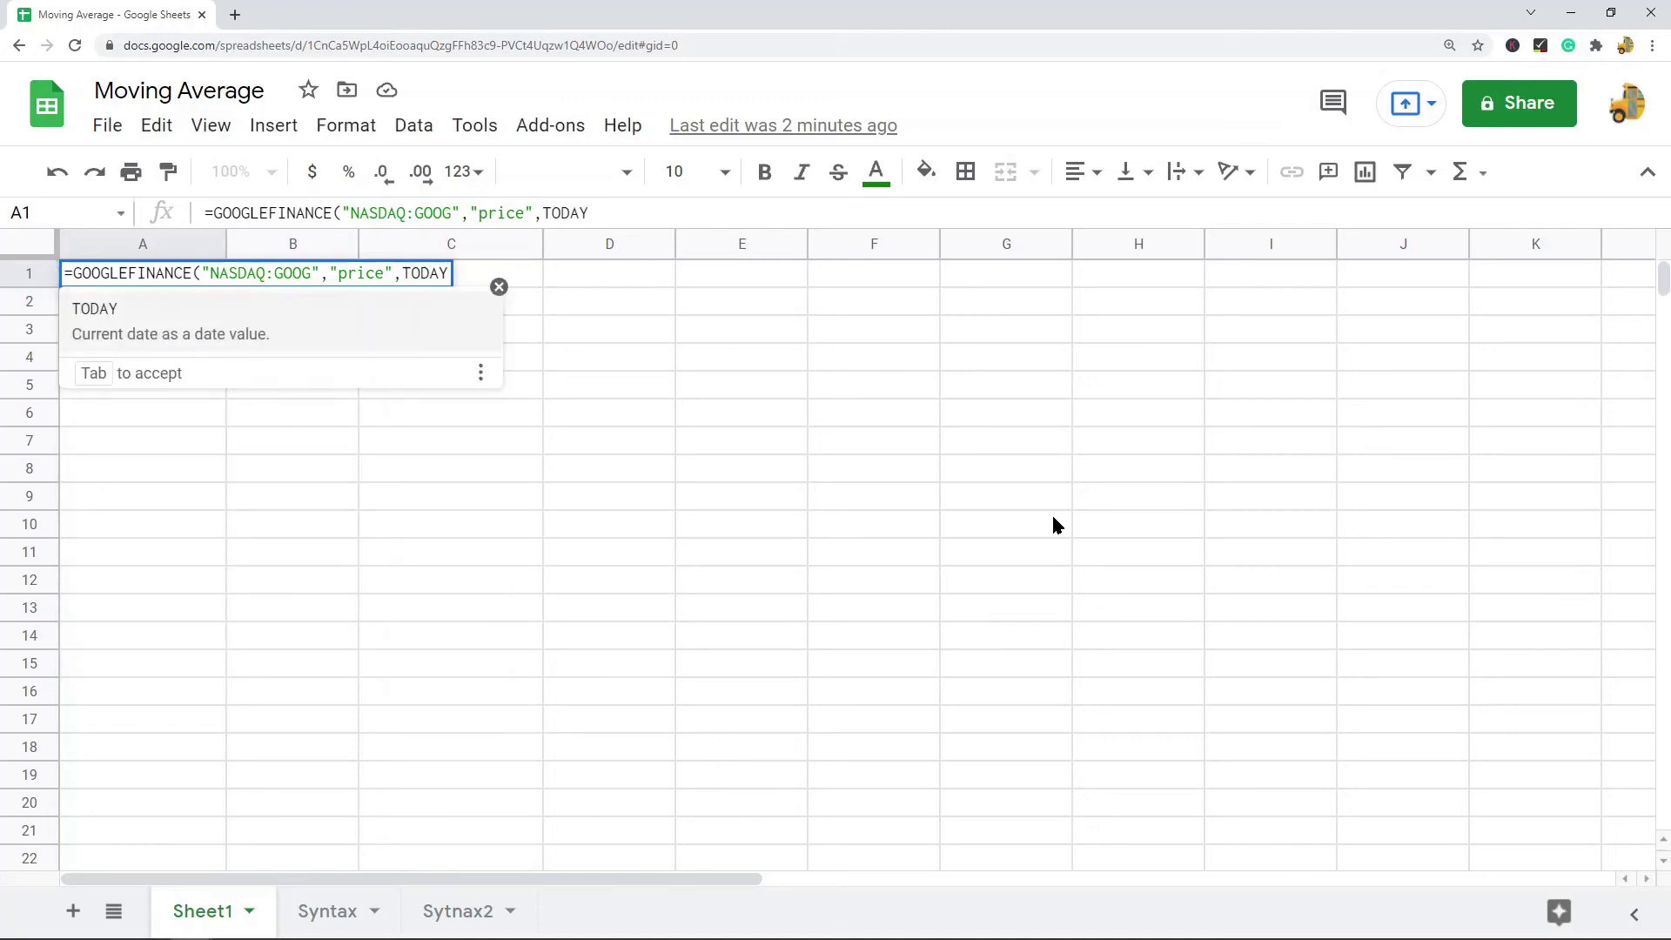
text(()-30)
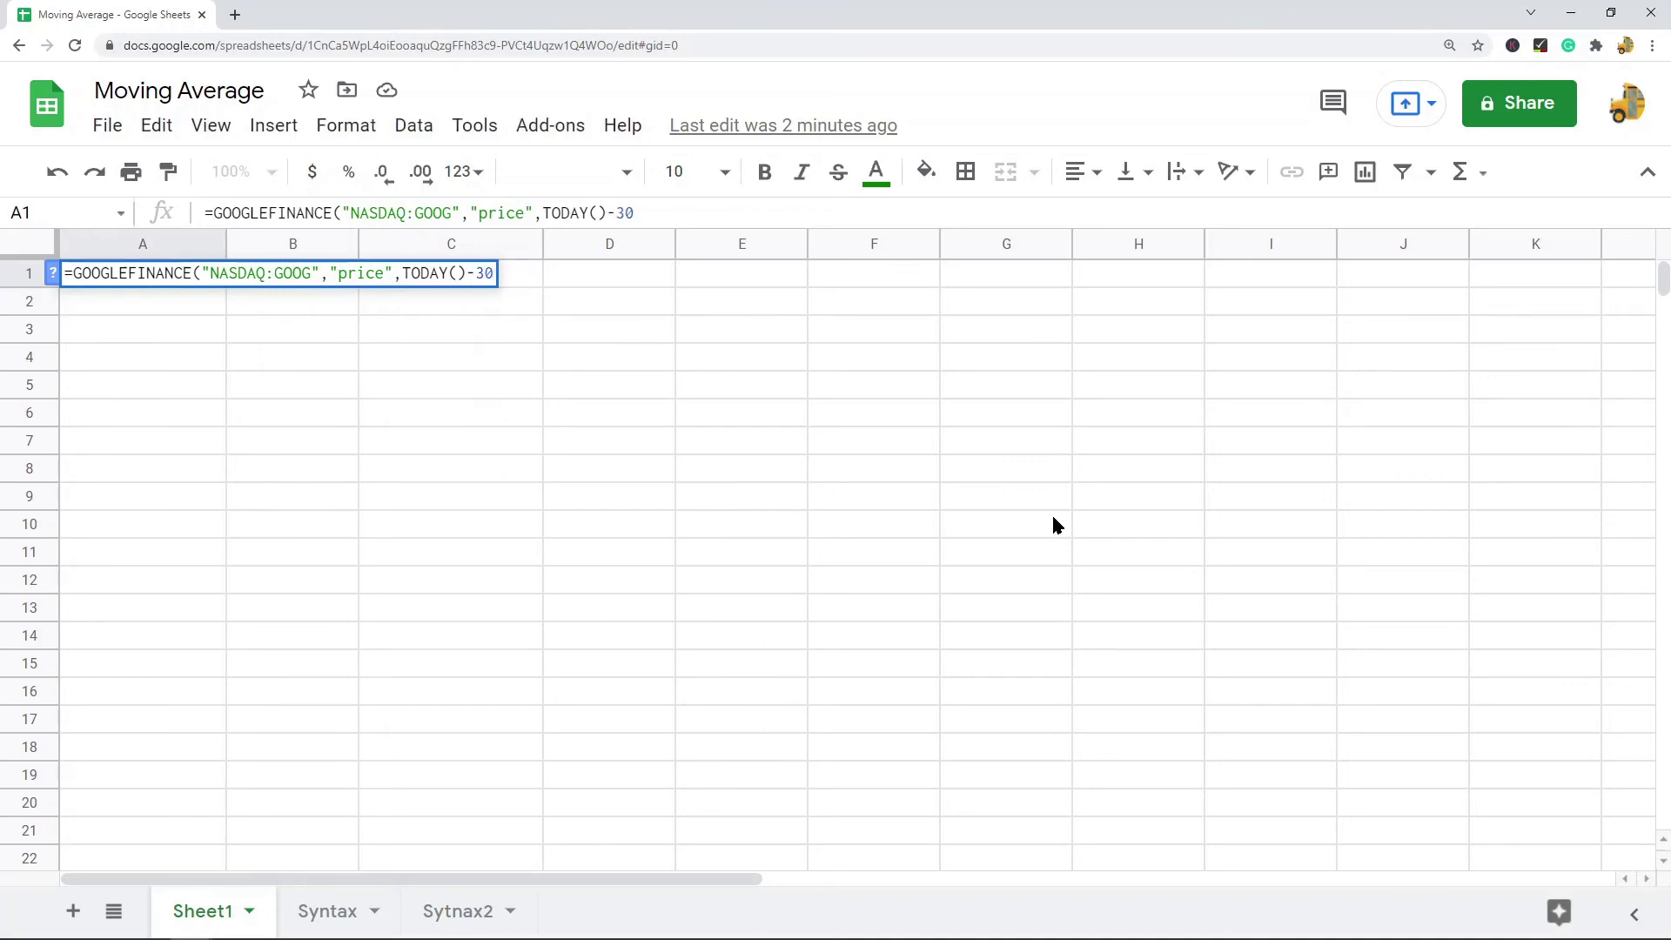
text(,TODAY)
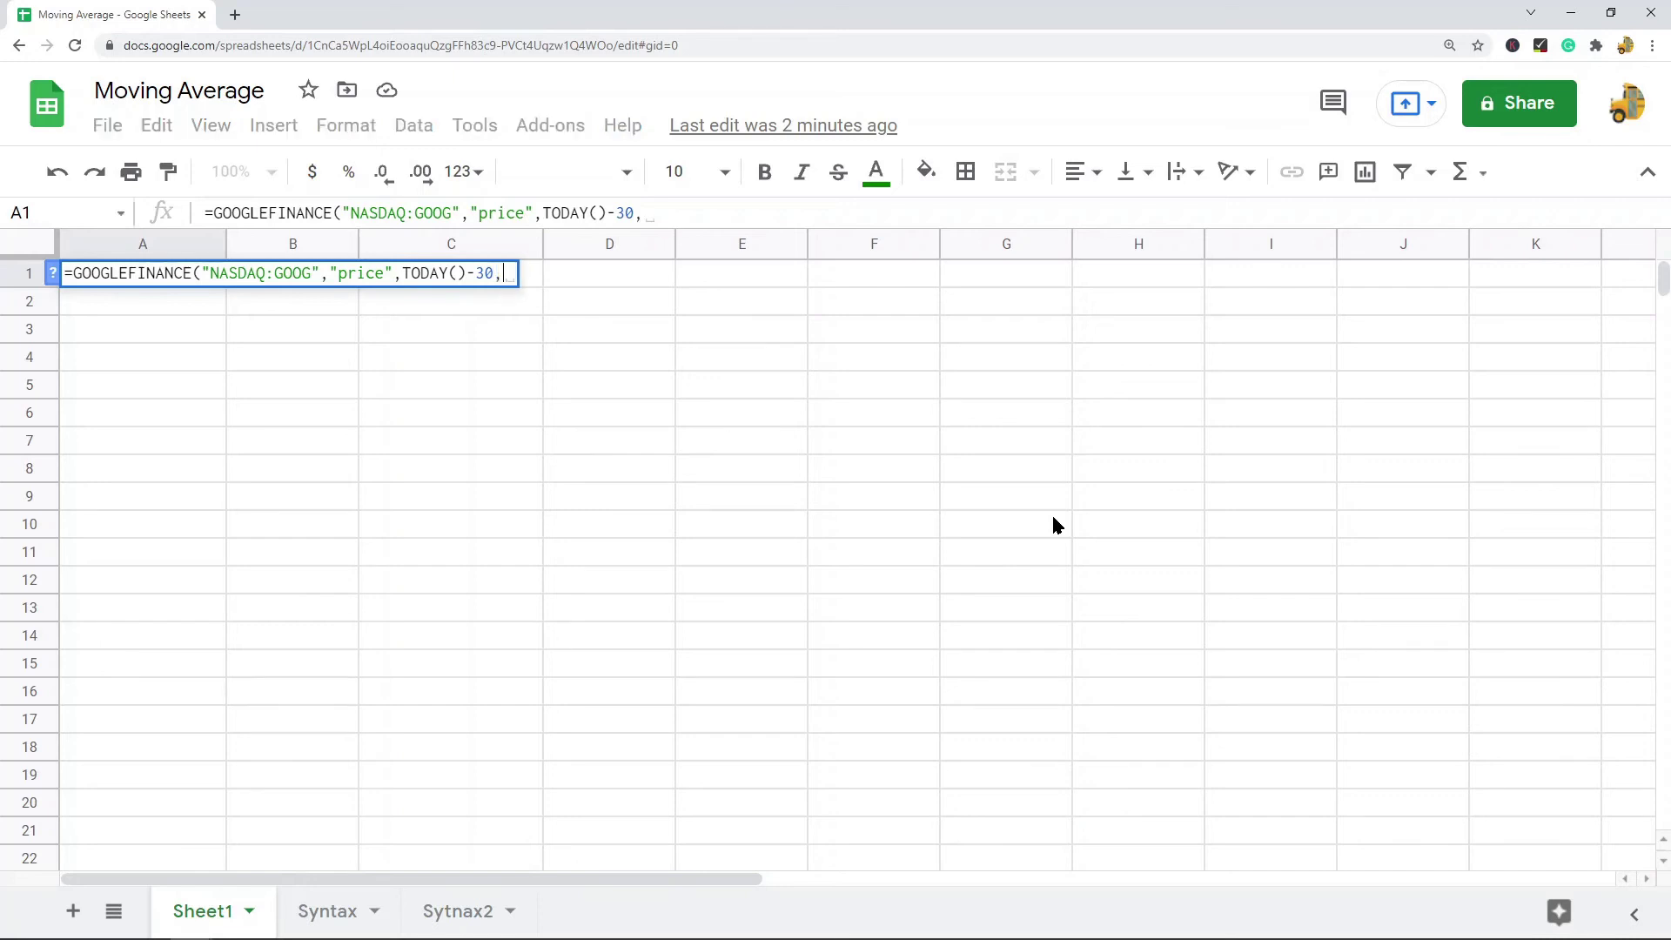
text(())
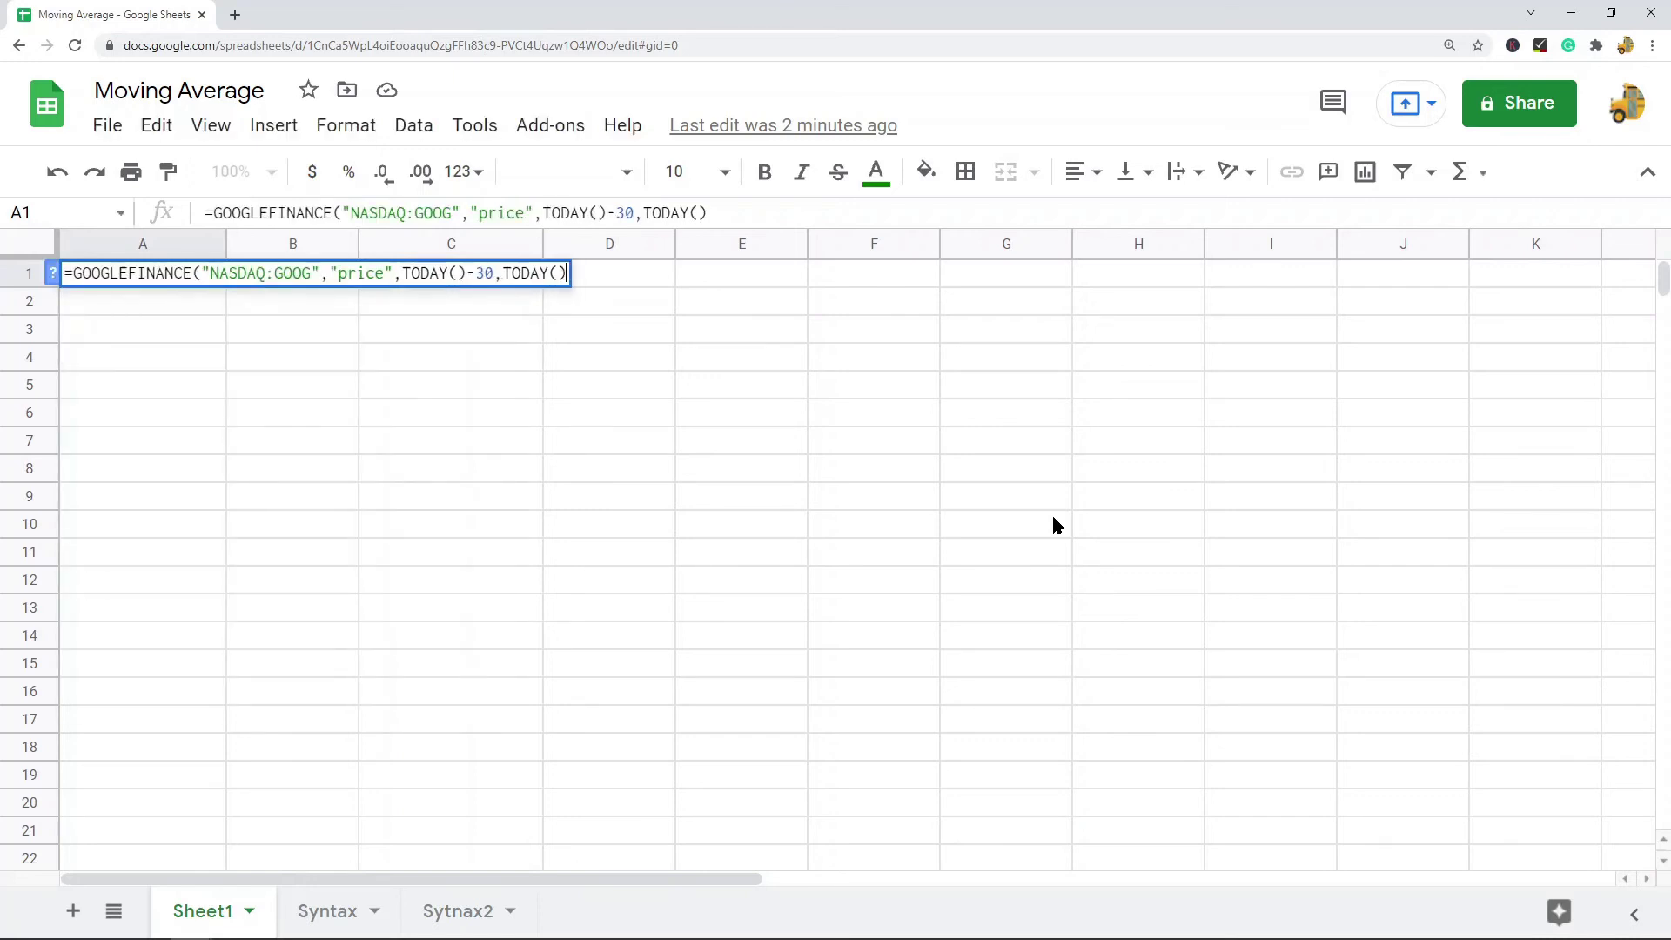
text(,"DAILY"))
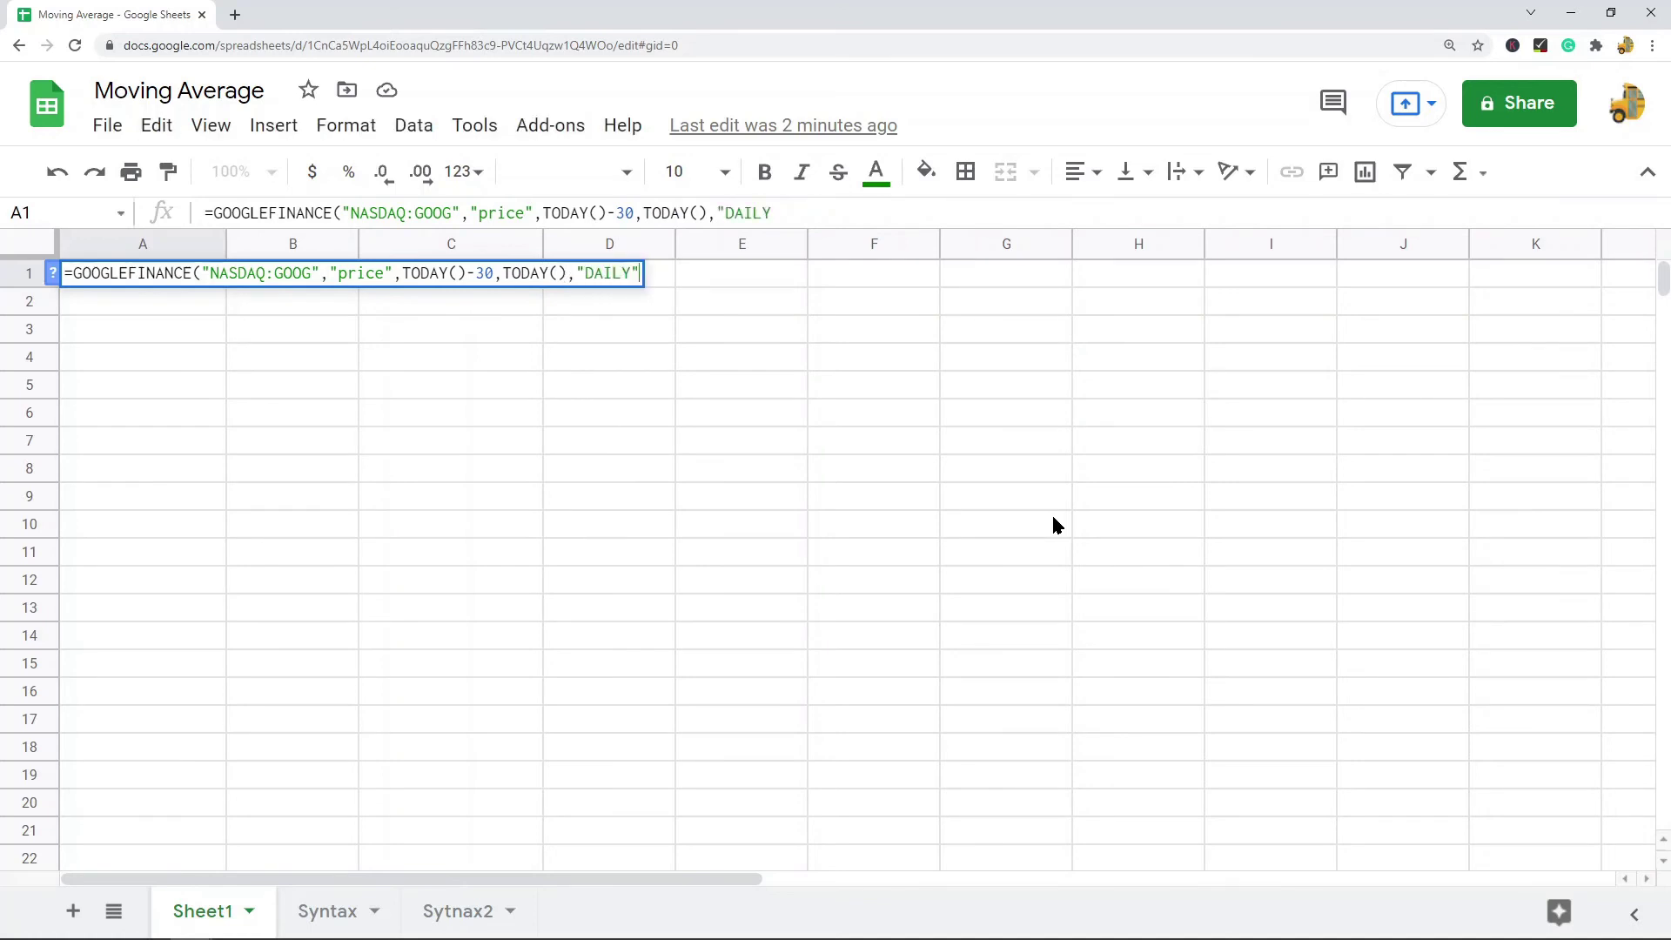
key(Return)
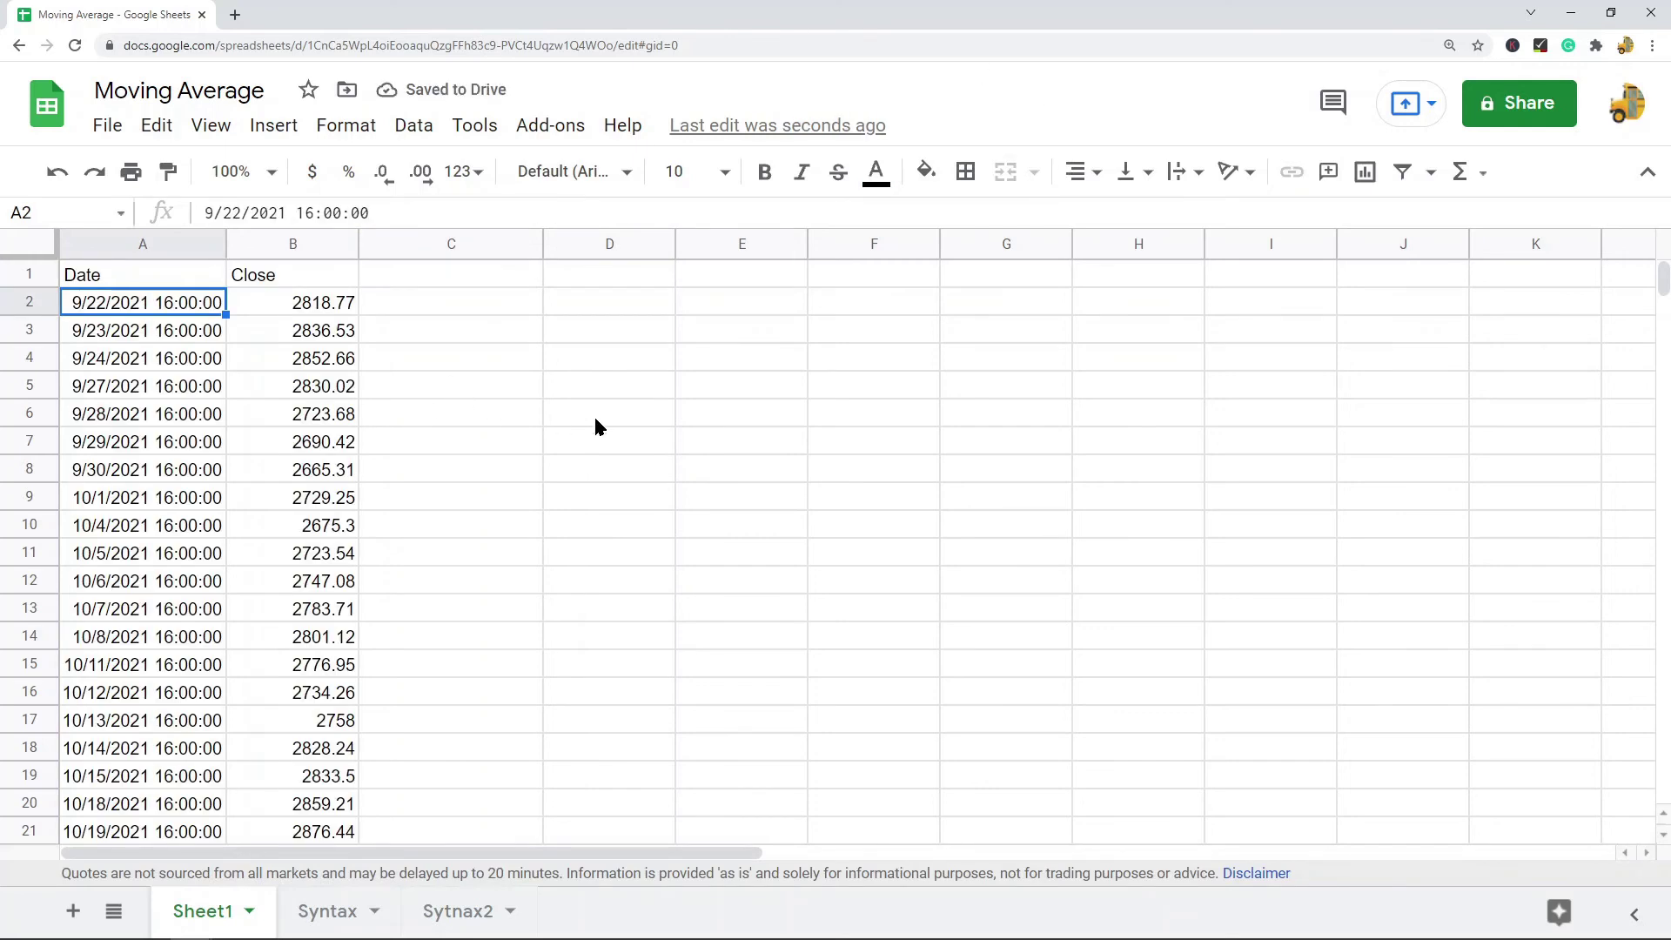
scroll(600, 419, down, 3)
scroll(611, 426, up, 3)
drag(309, 302, 330, 803)
scroll(320, 546, down, 5)
drag(320, 537, 376, 320)
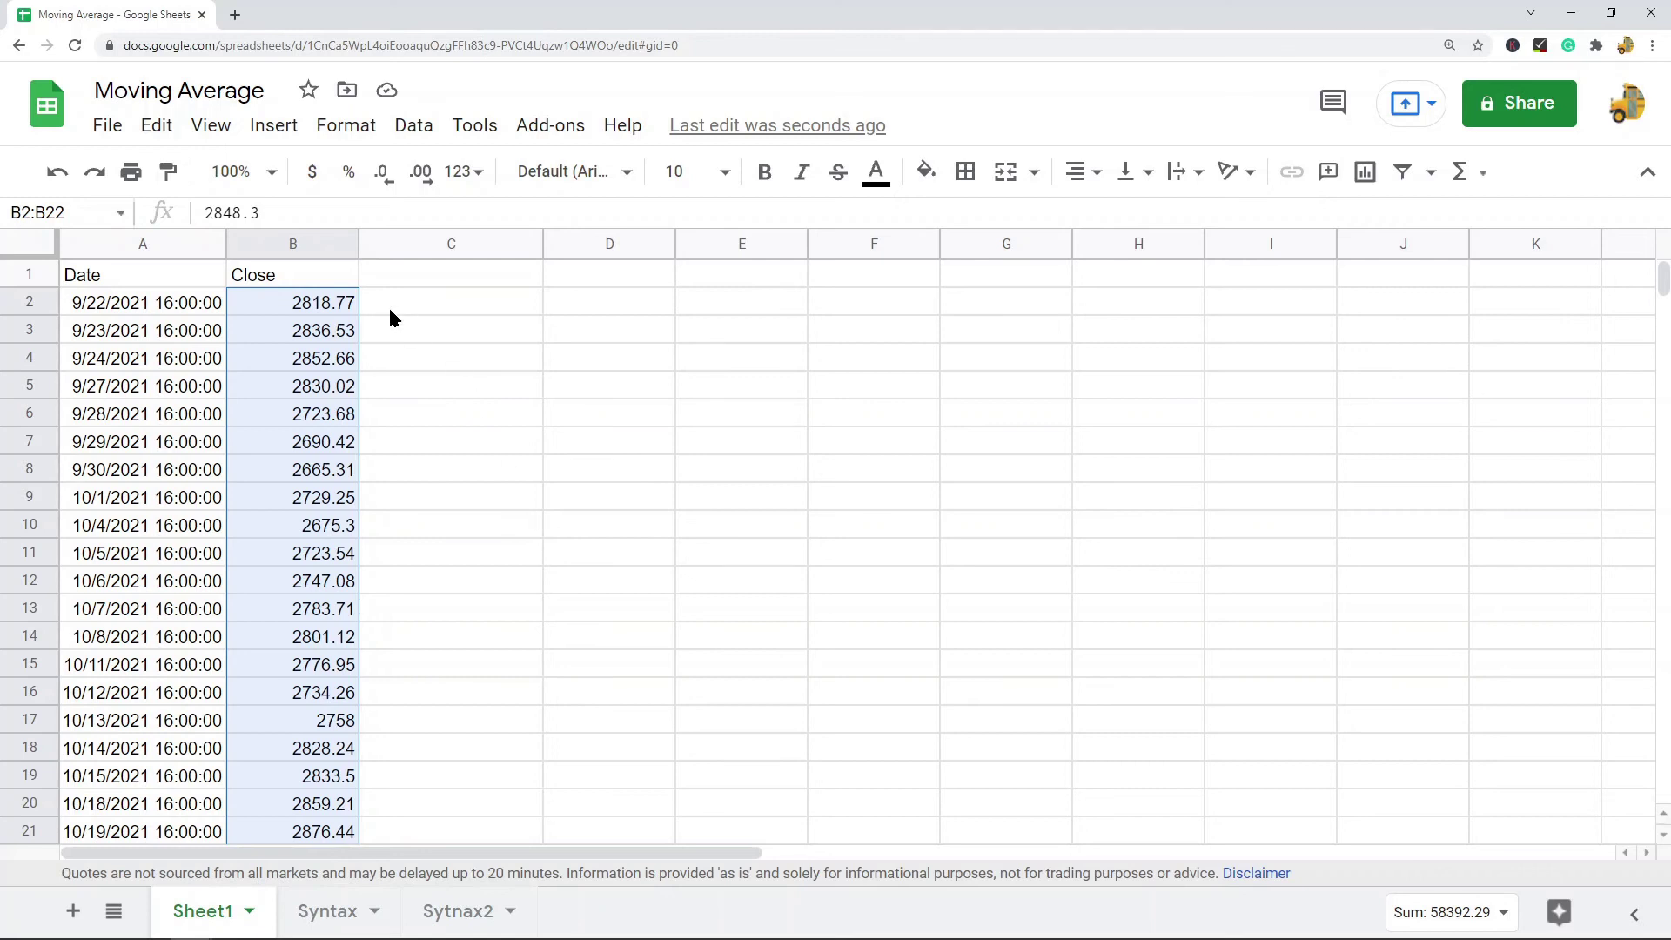
drag(409, 302, 412, 479)
- Enter =AVERAGE(B2:B8) in C9, giving a seven-day average of 2773.912857
click(407, 493)
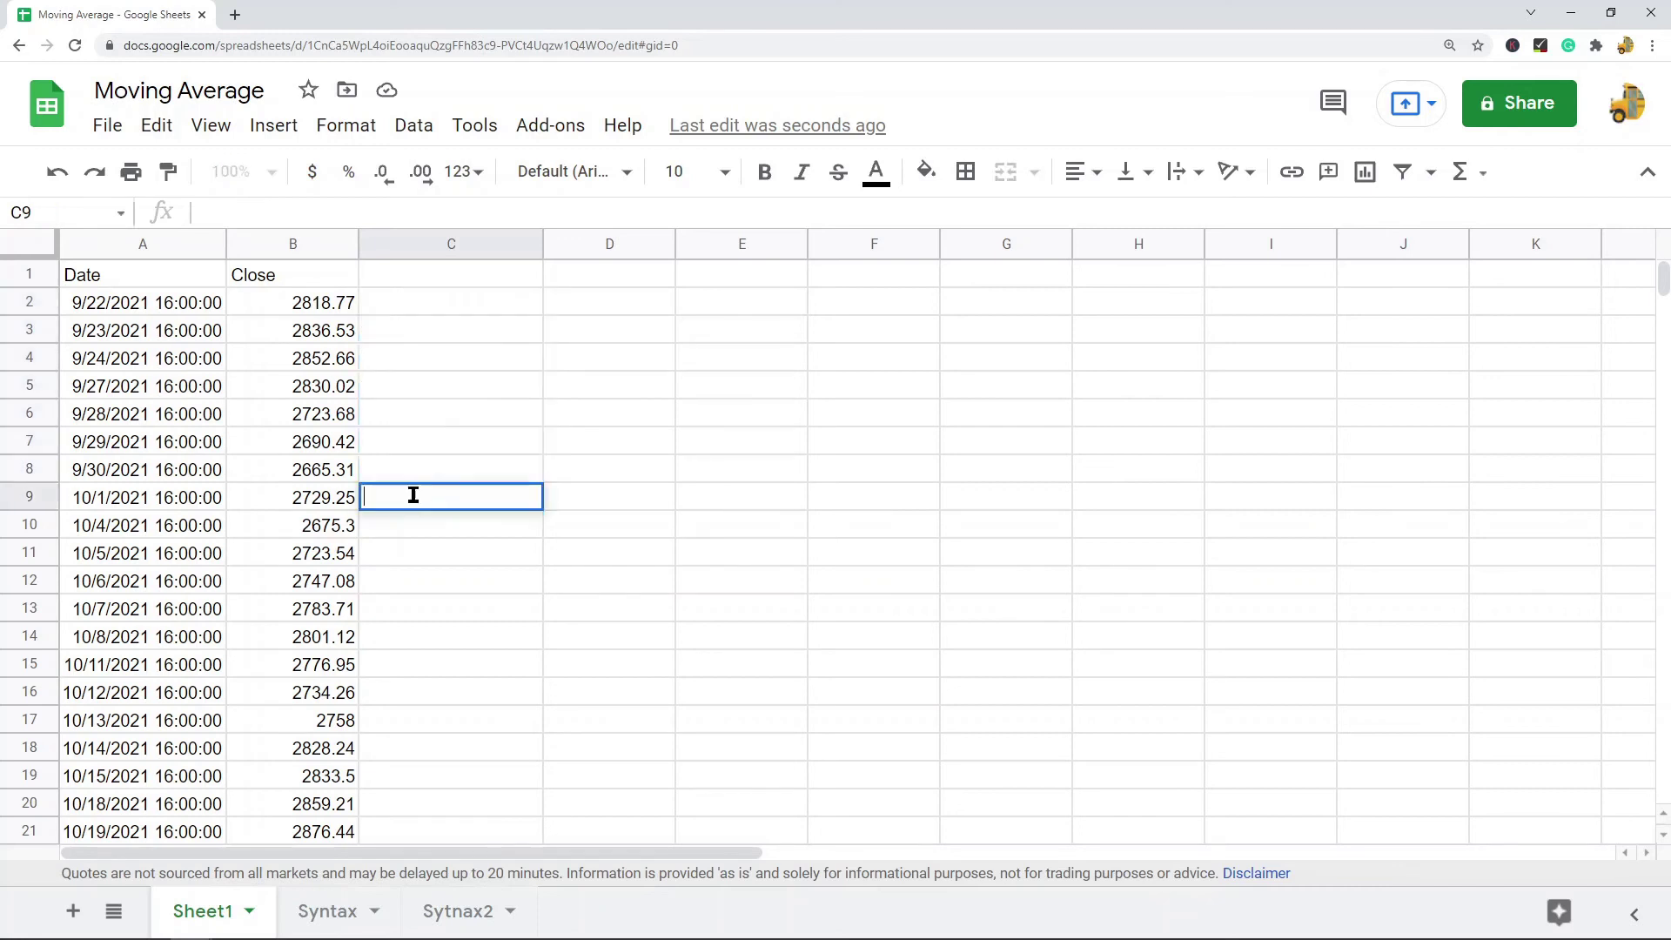
text(=A)
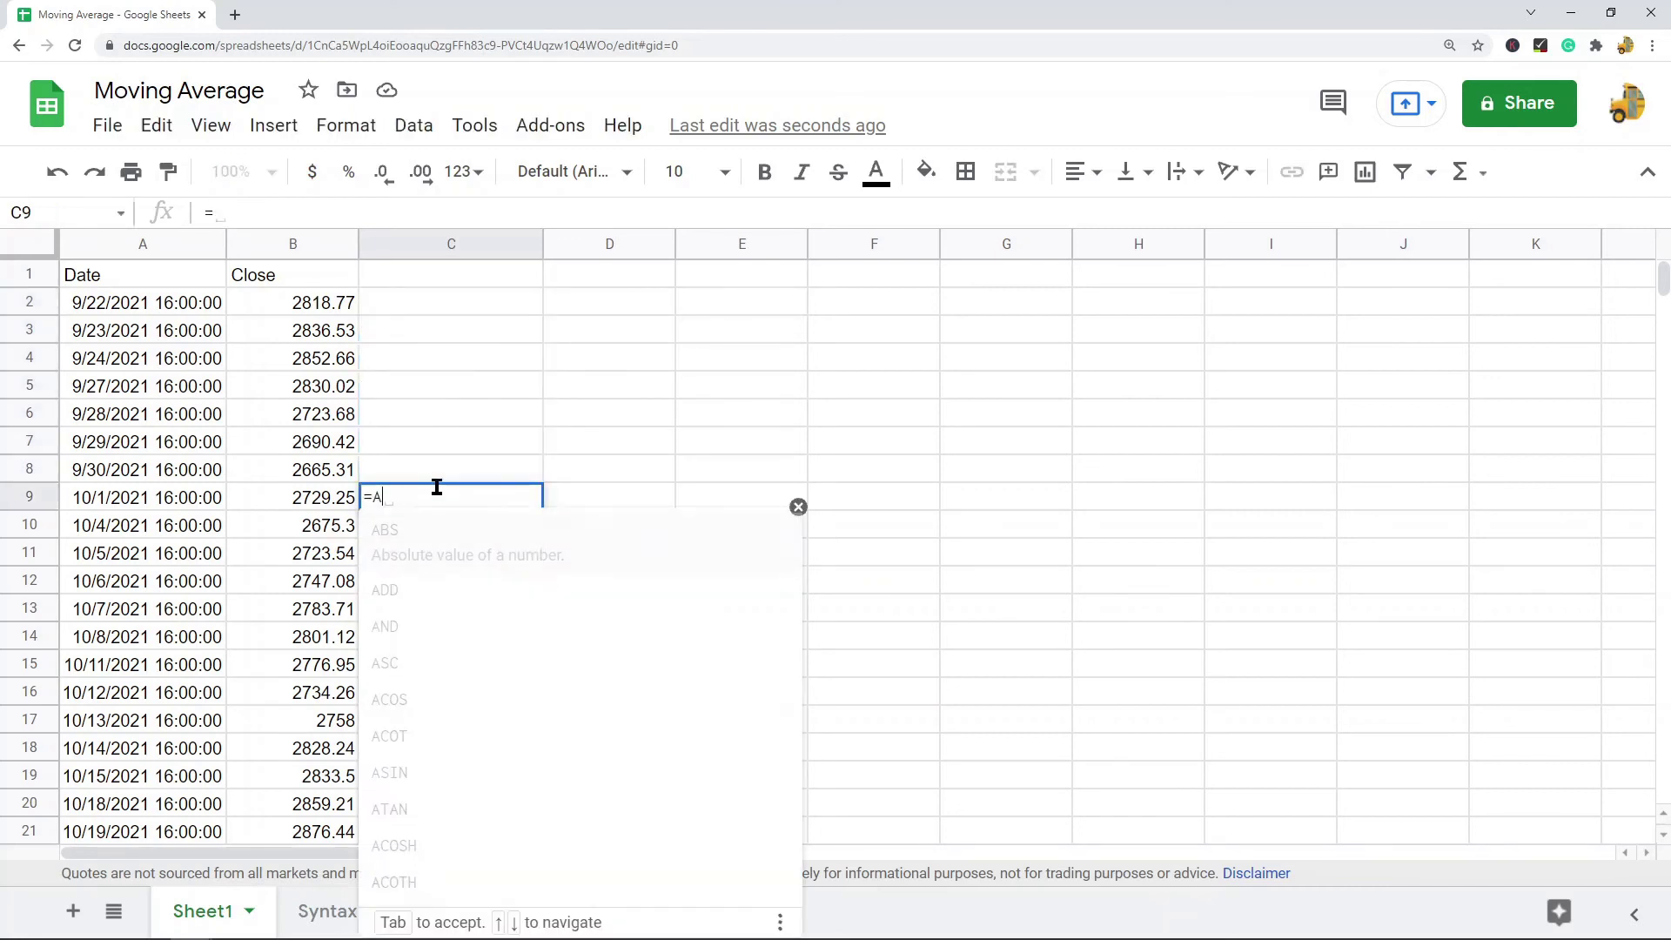
text(VERAGE)
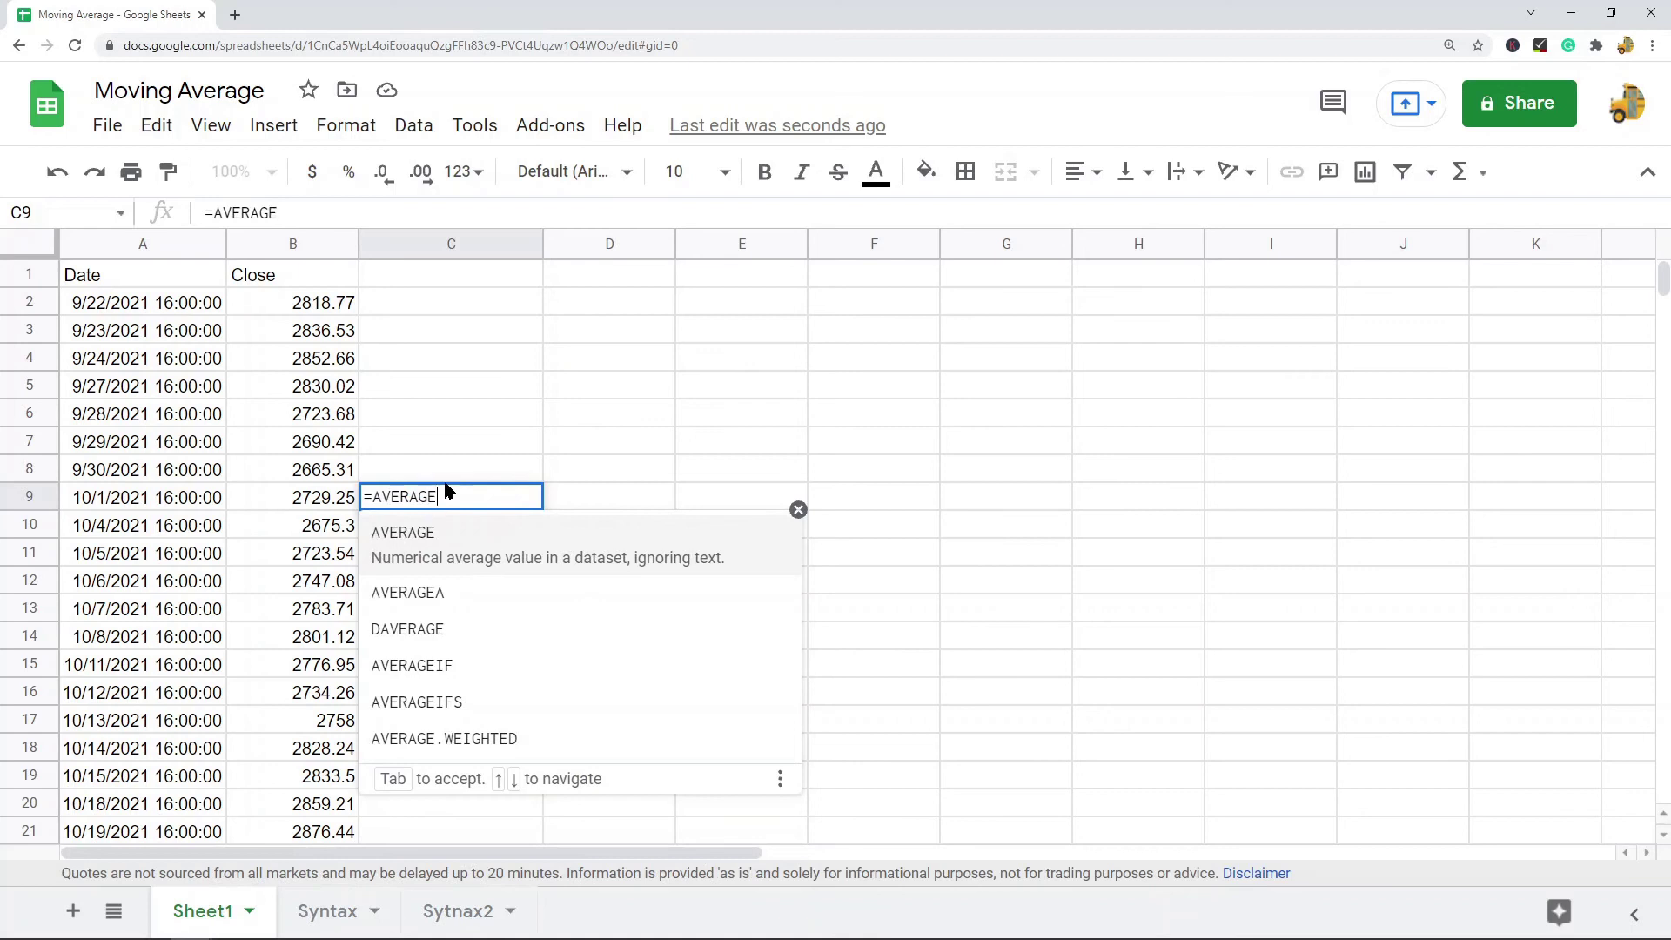
text(()
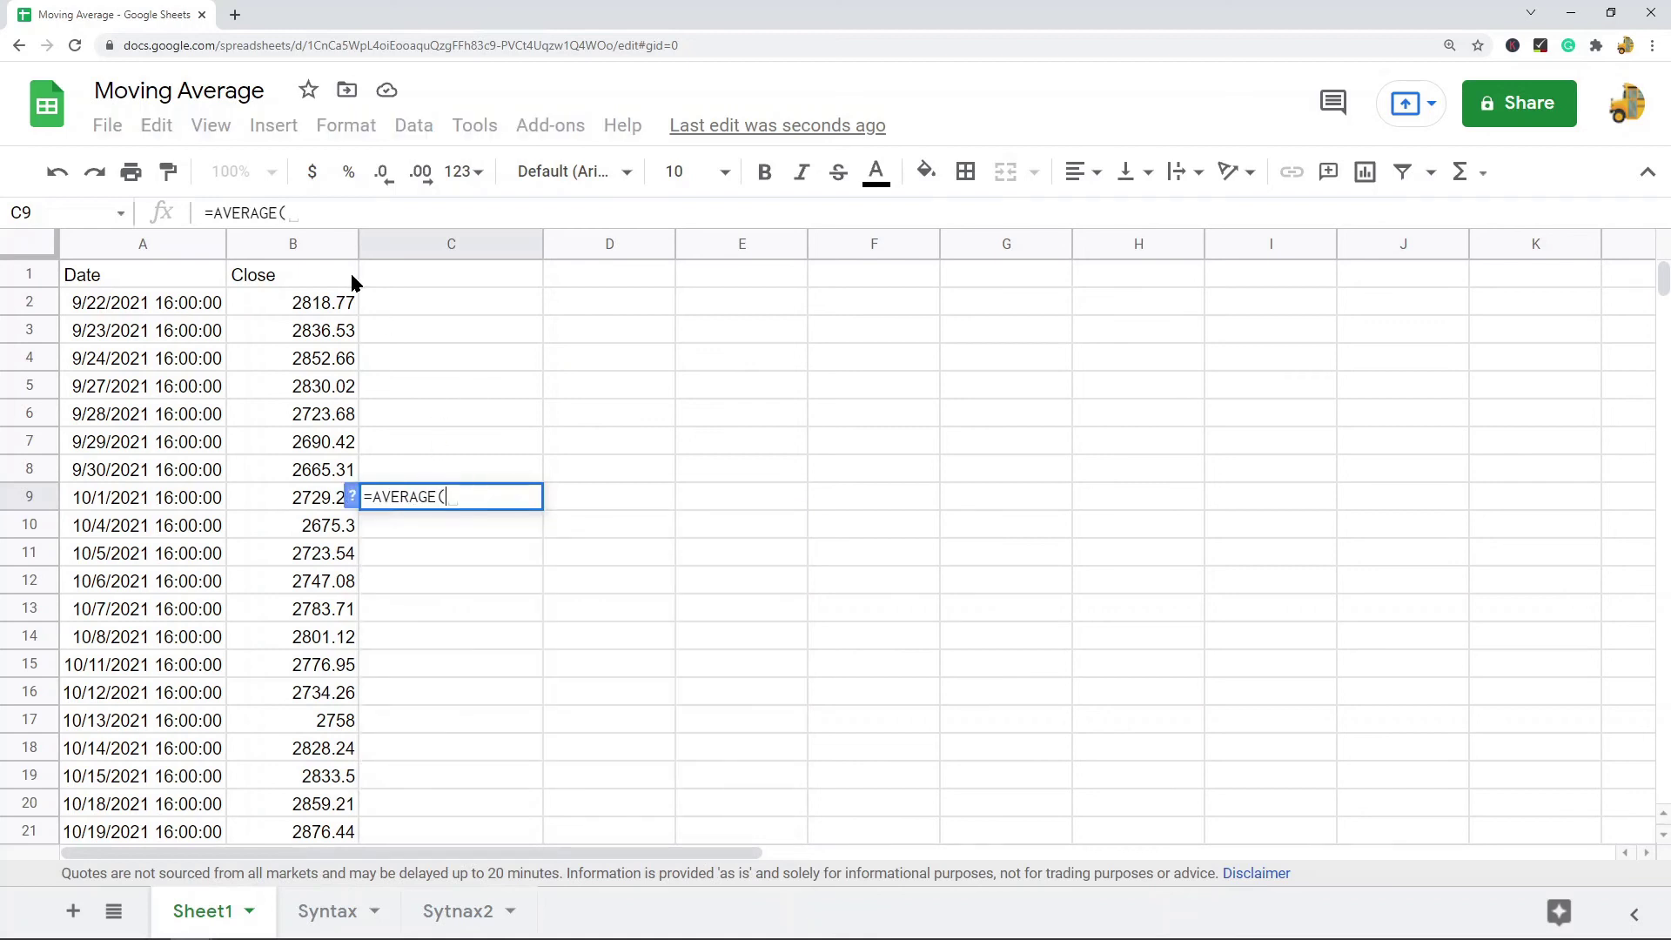
click(336, 310)
shift+click(329, 474)
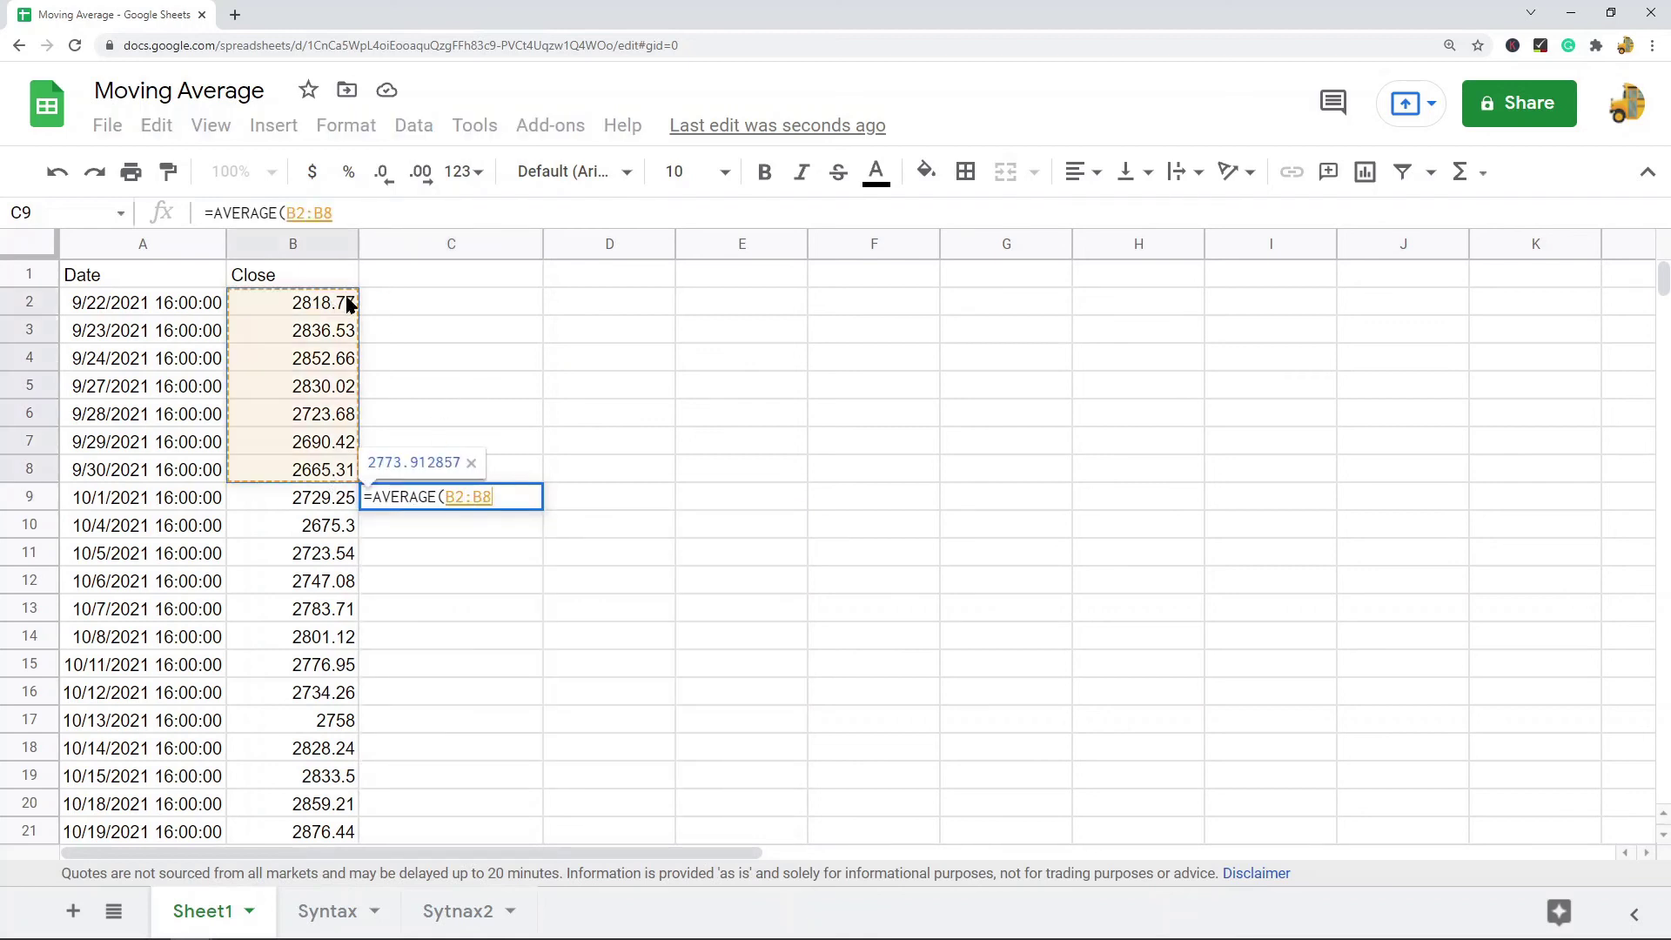
text())
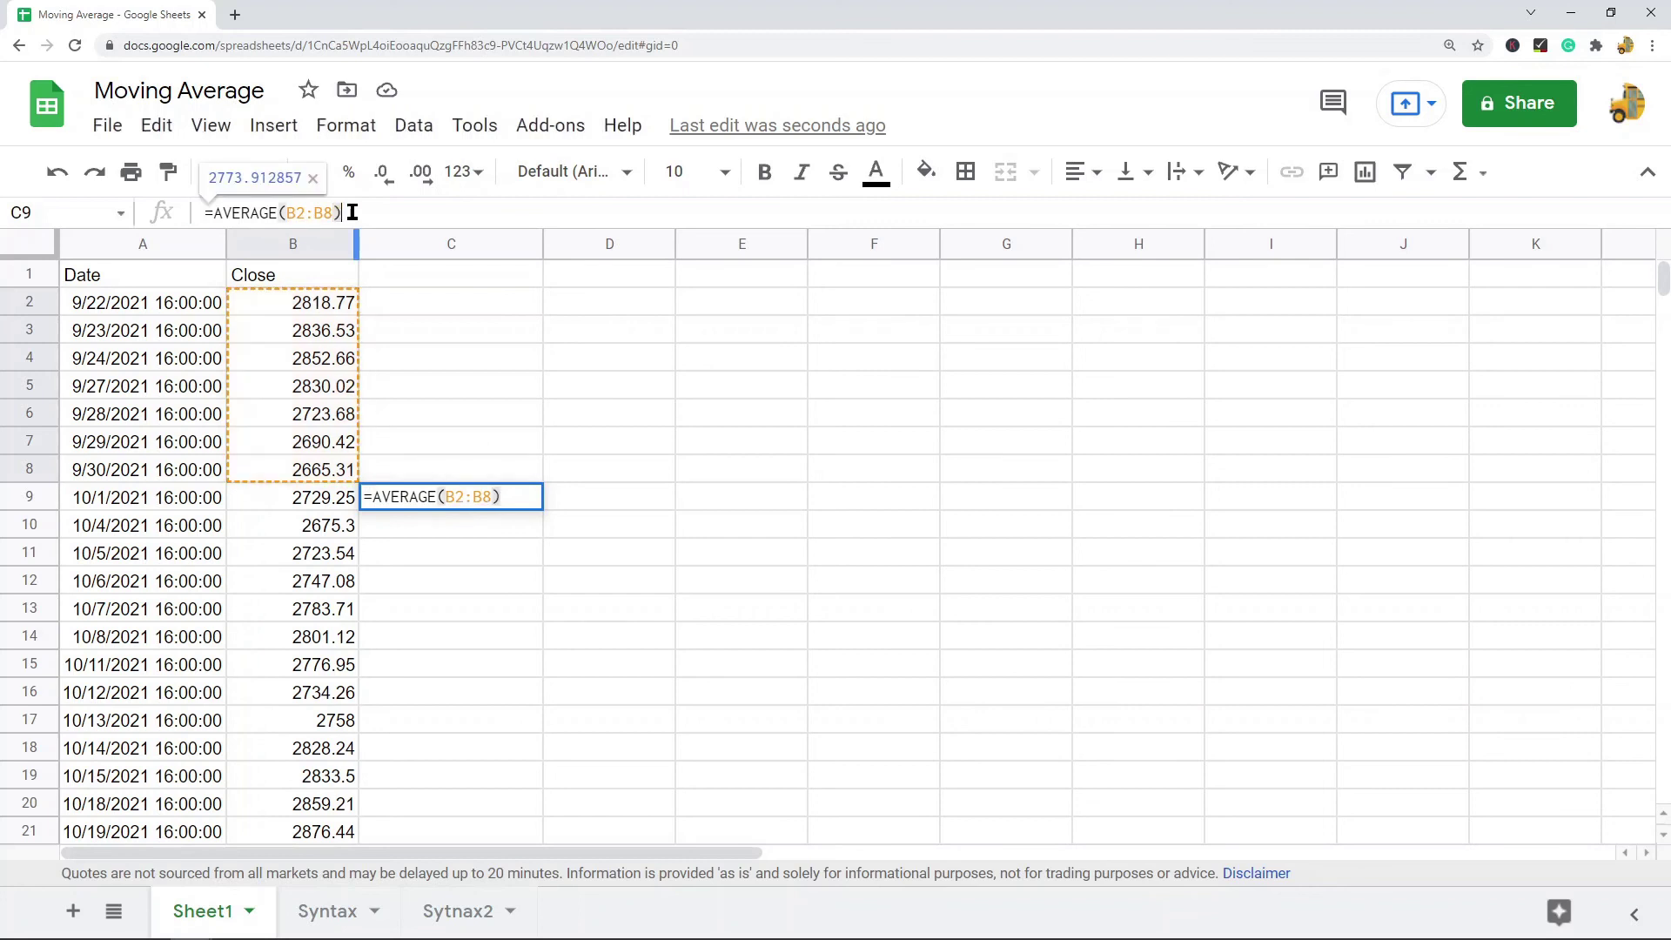
key(Return)
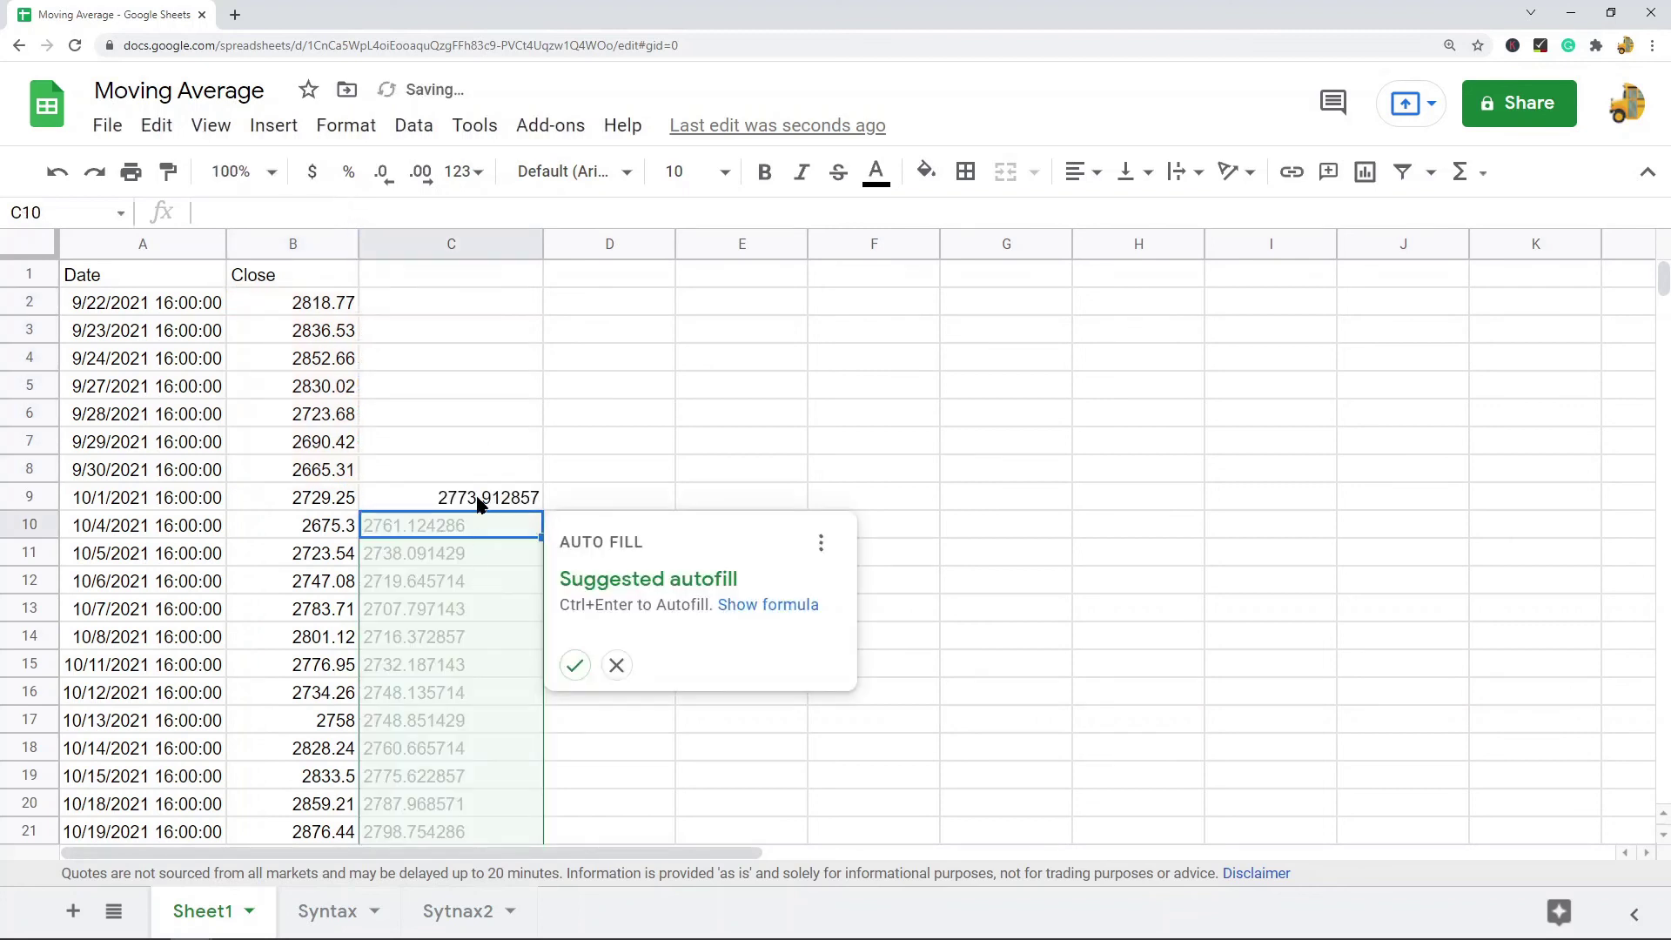
- Copy C9's AVERAGE formula into C10:C22
click(464, 496)
key(ctrl+c)
drag(436, 534, 432, 701)
key(ctrl+v)
click(829, 551)
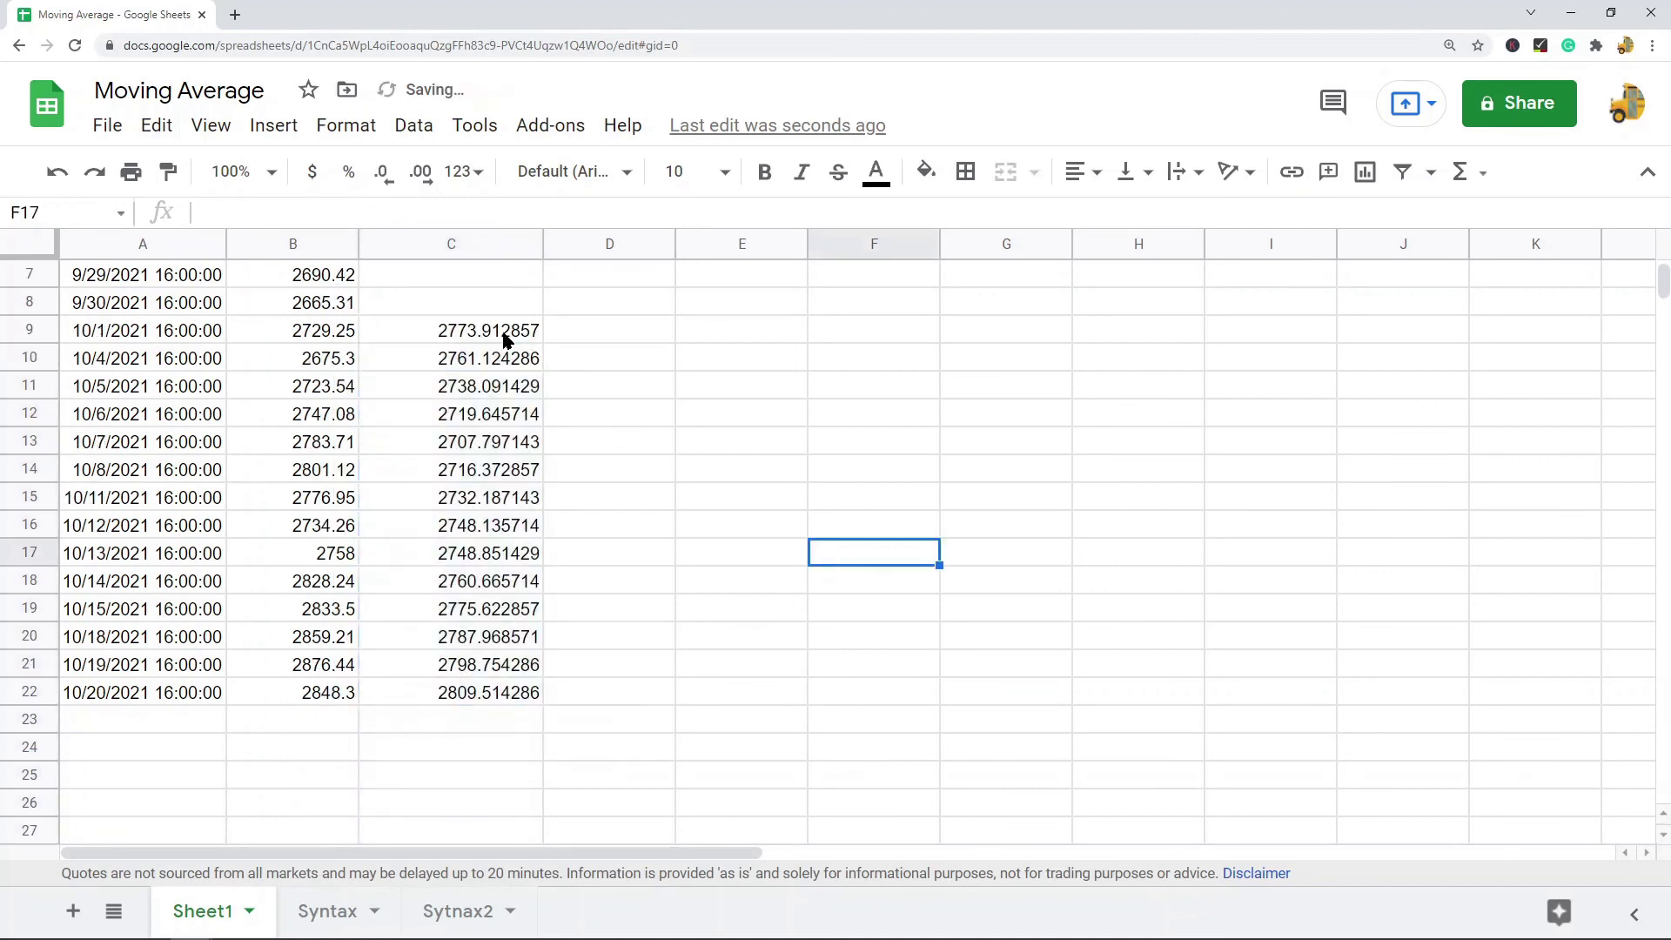
- Check the moving averages in C9:C22, ending at 2809.514286 for 10/20/2021
drag(501, 338, 487, 692)
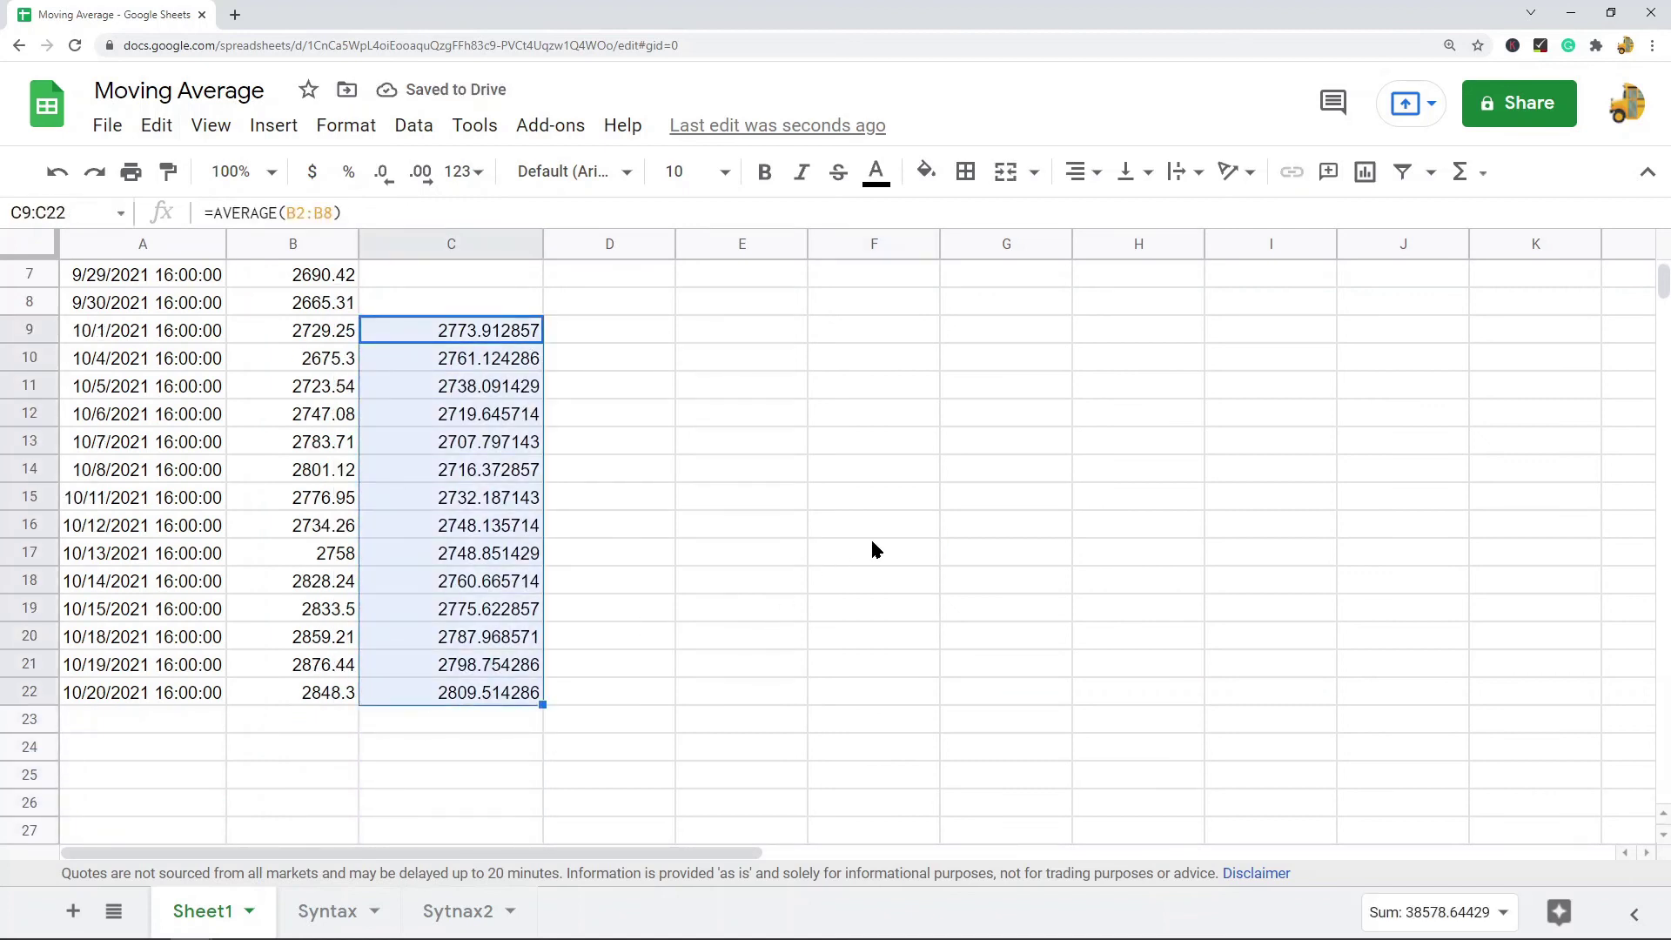
scroll(870, 536, up, 2)
scroll(839, 522, down, 2)
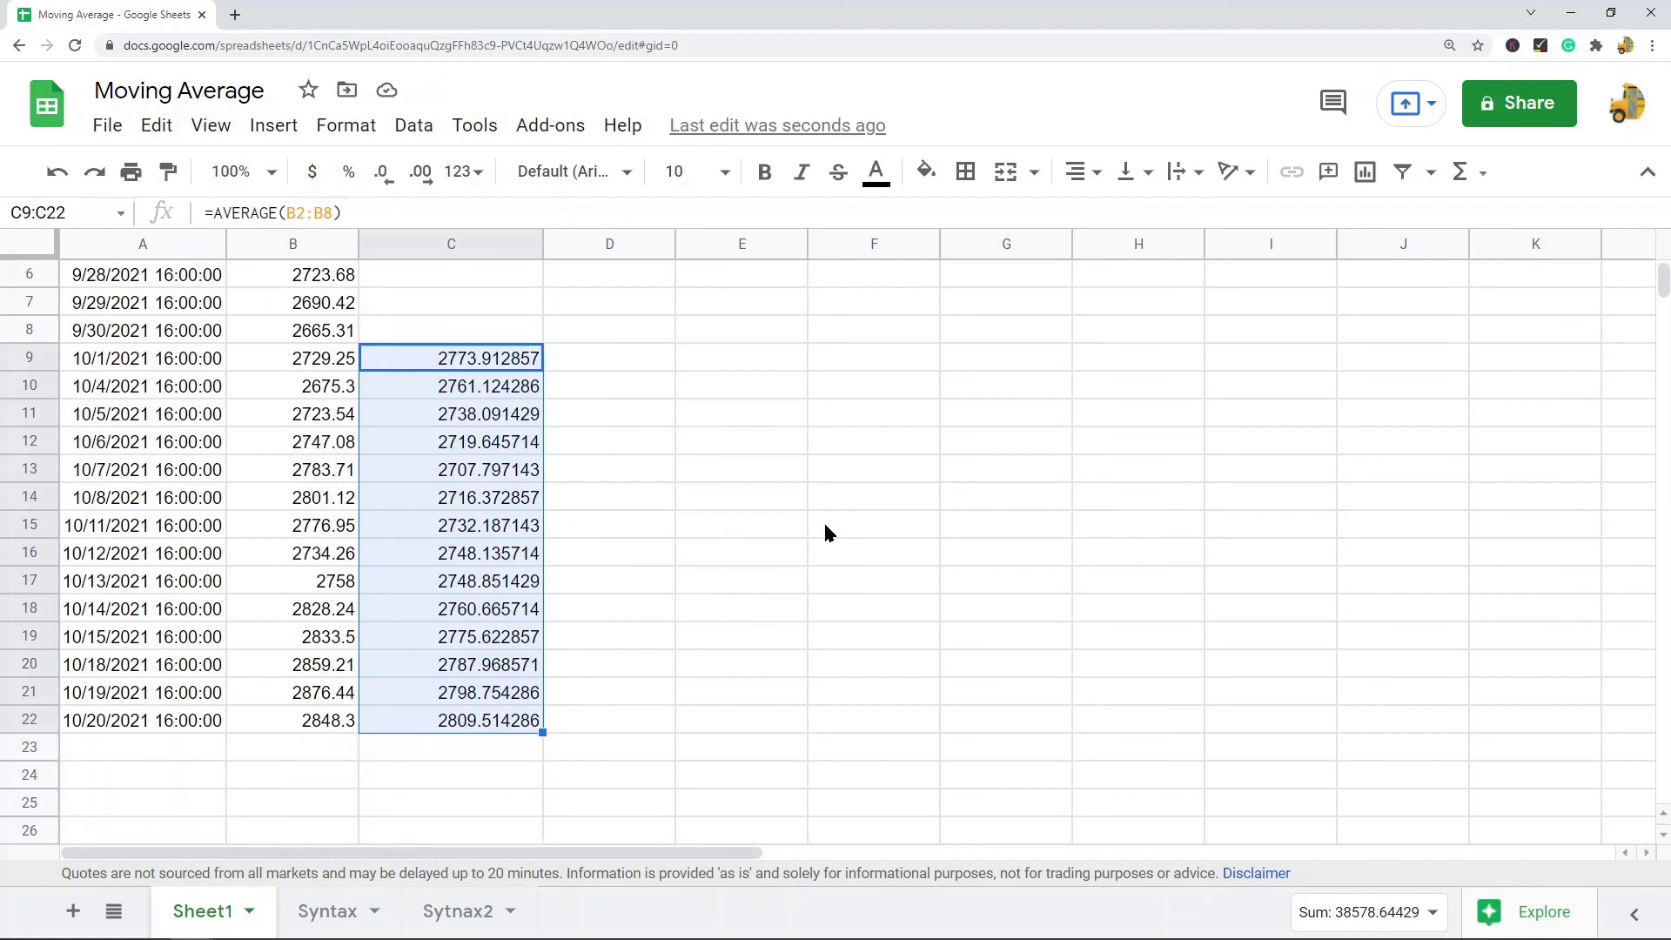
scroll(803, 525, up, 2)
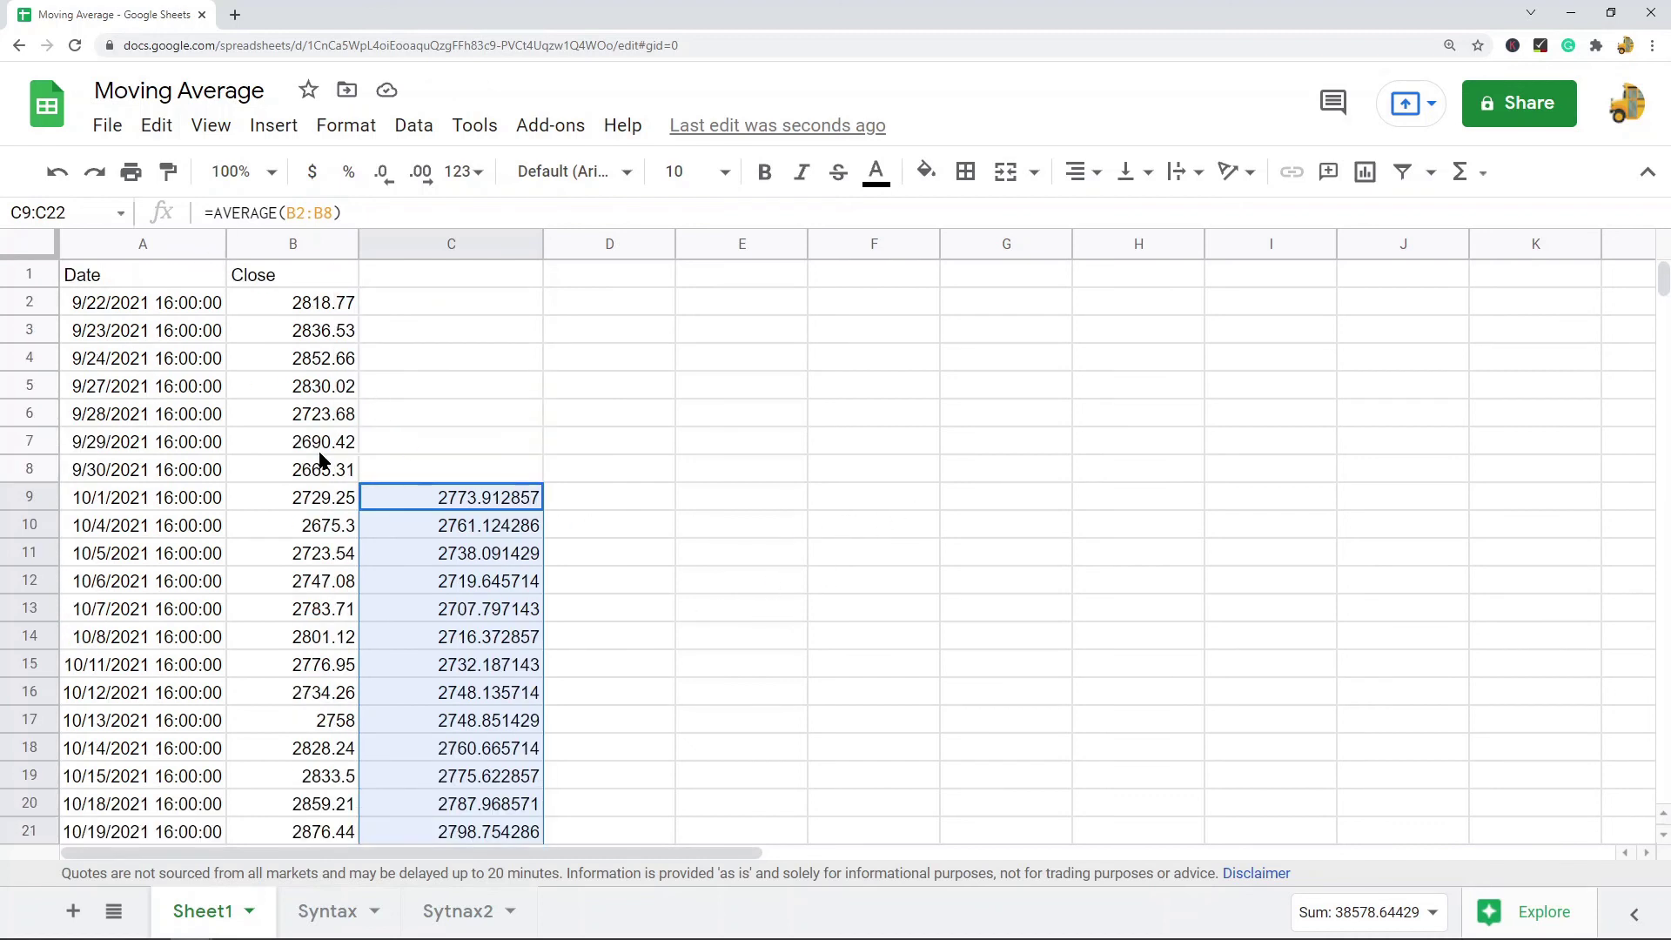
scroll(793, 472, down, 2)
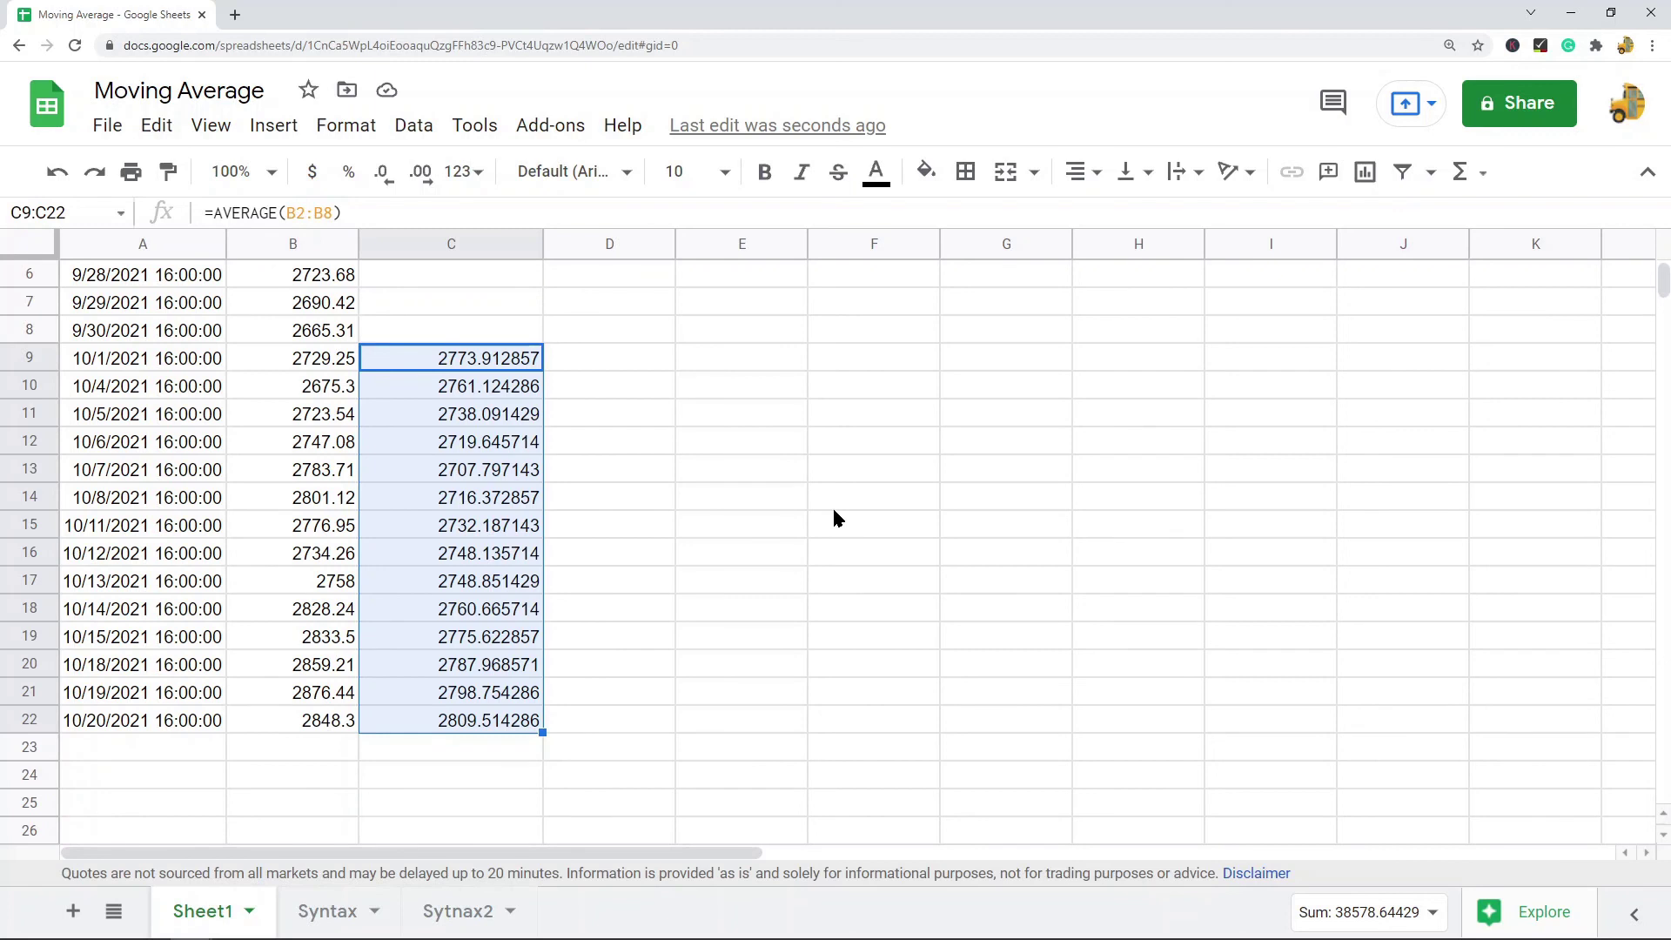
scroll(853, 539, up, 1)
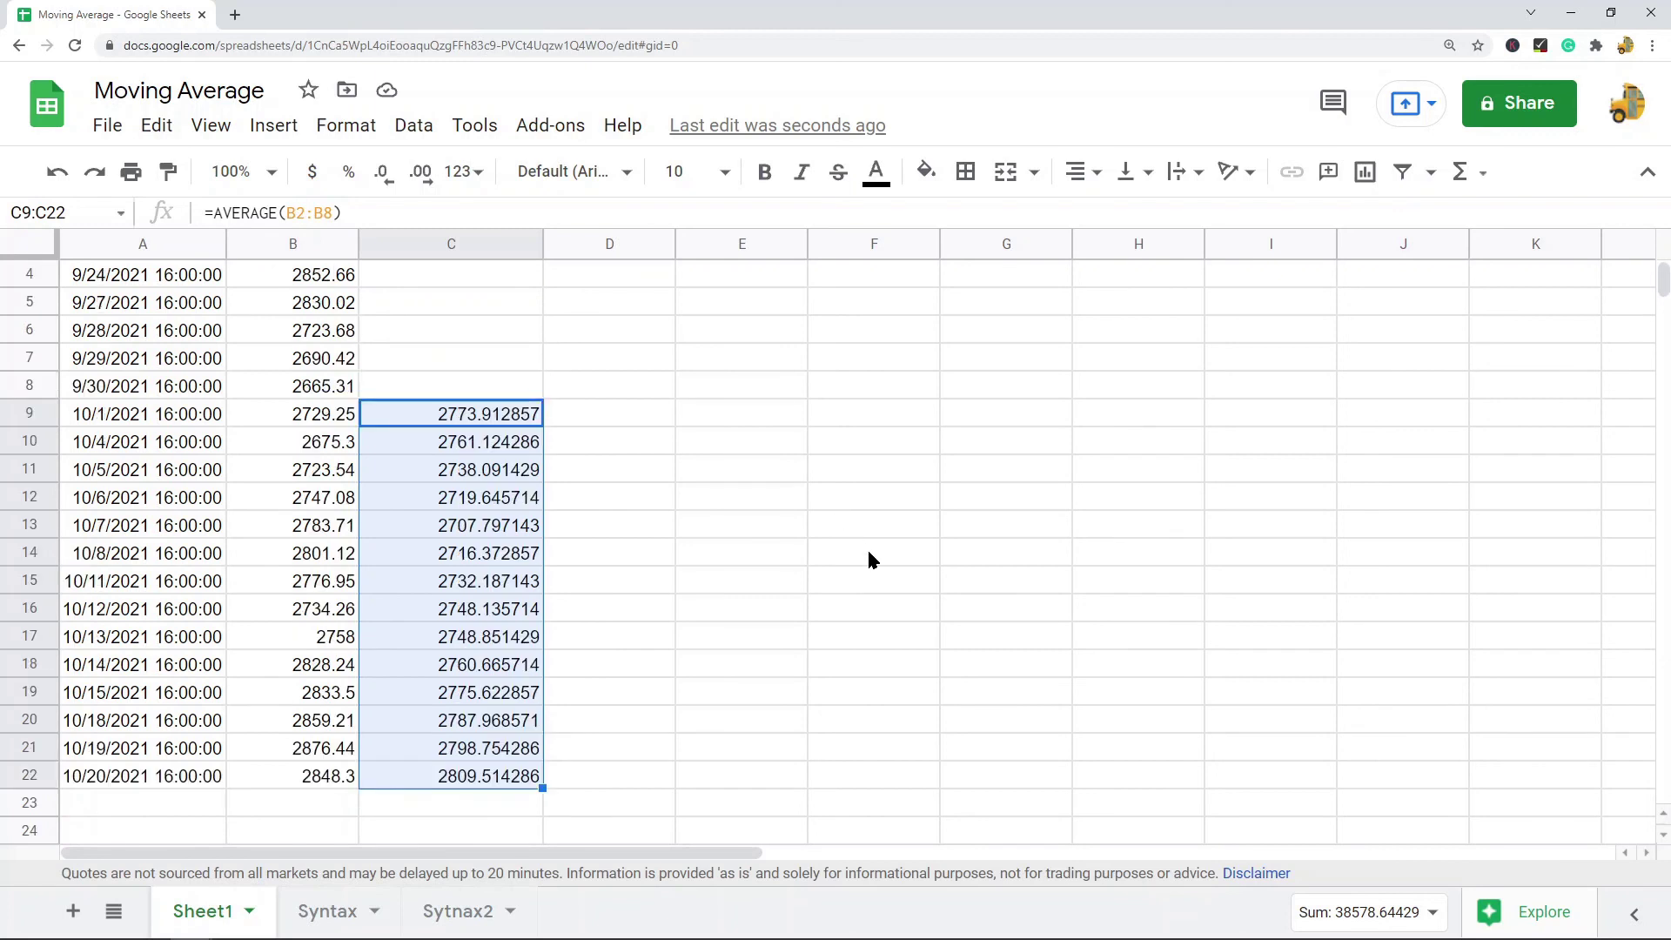
click(329, 909)
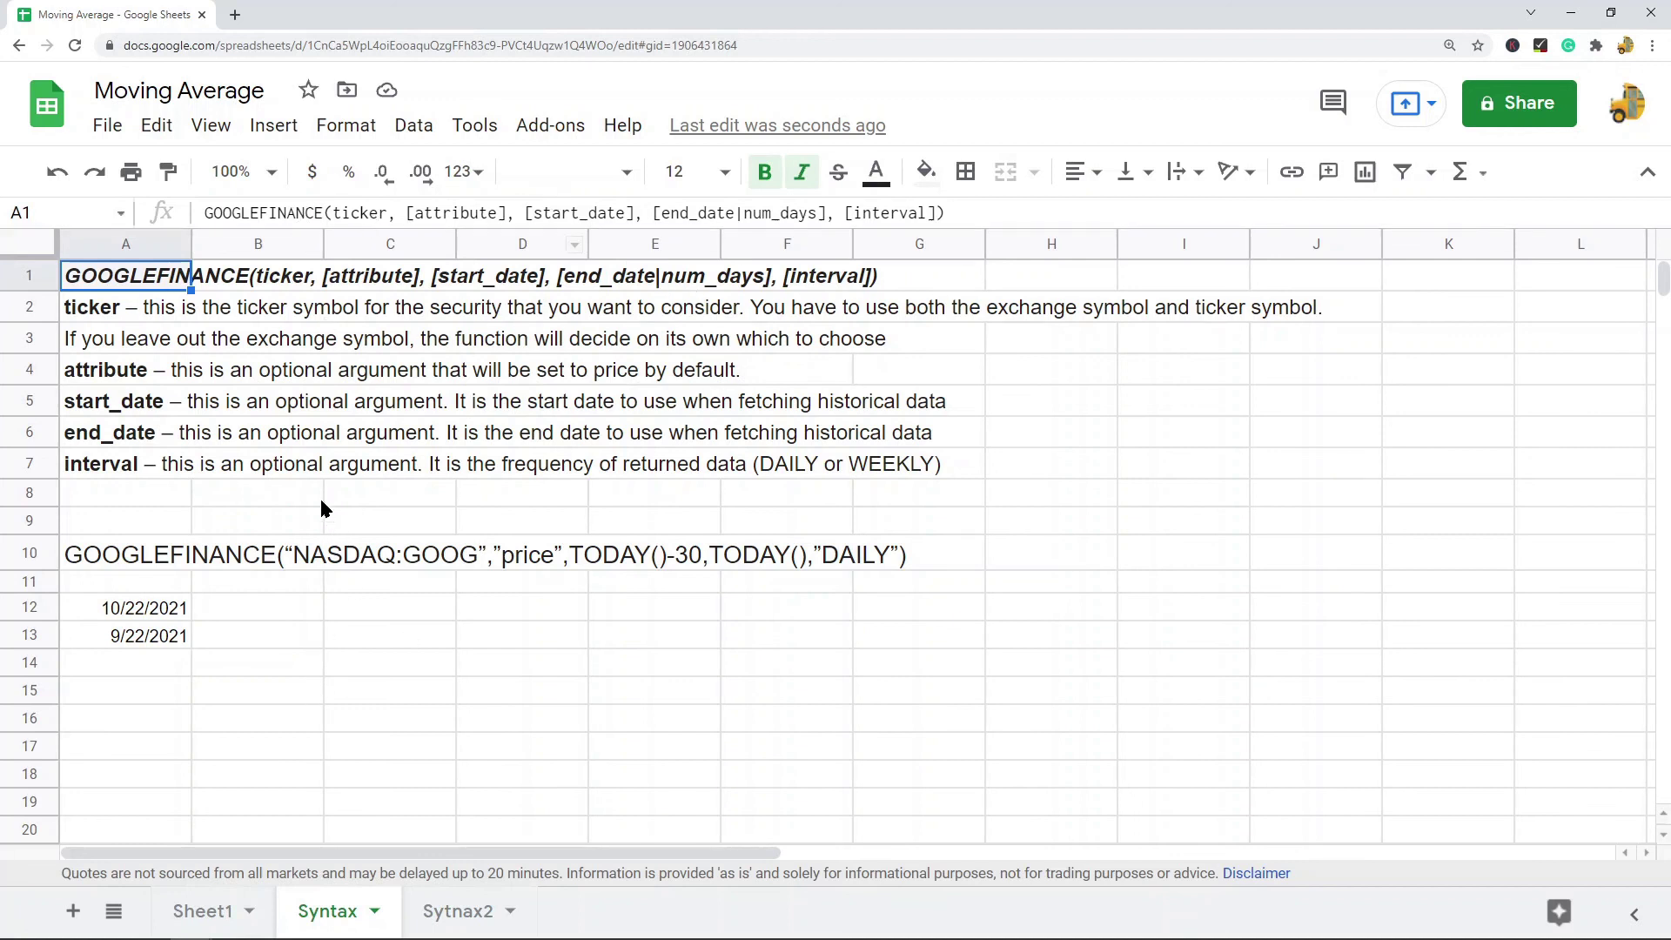
click(450, 909)
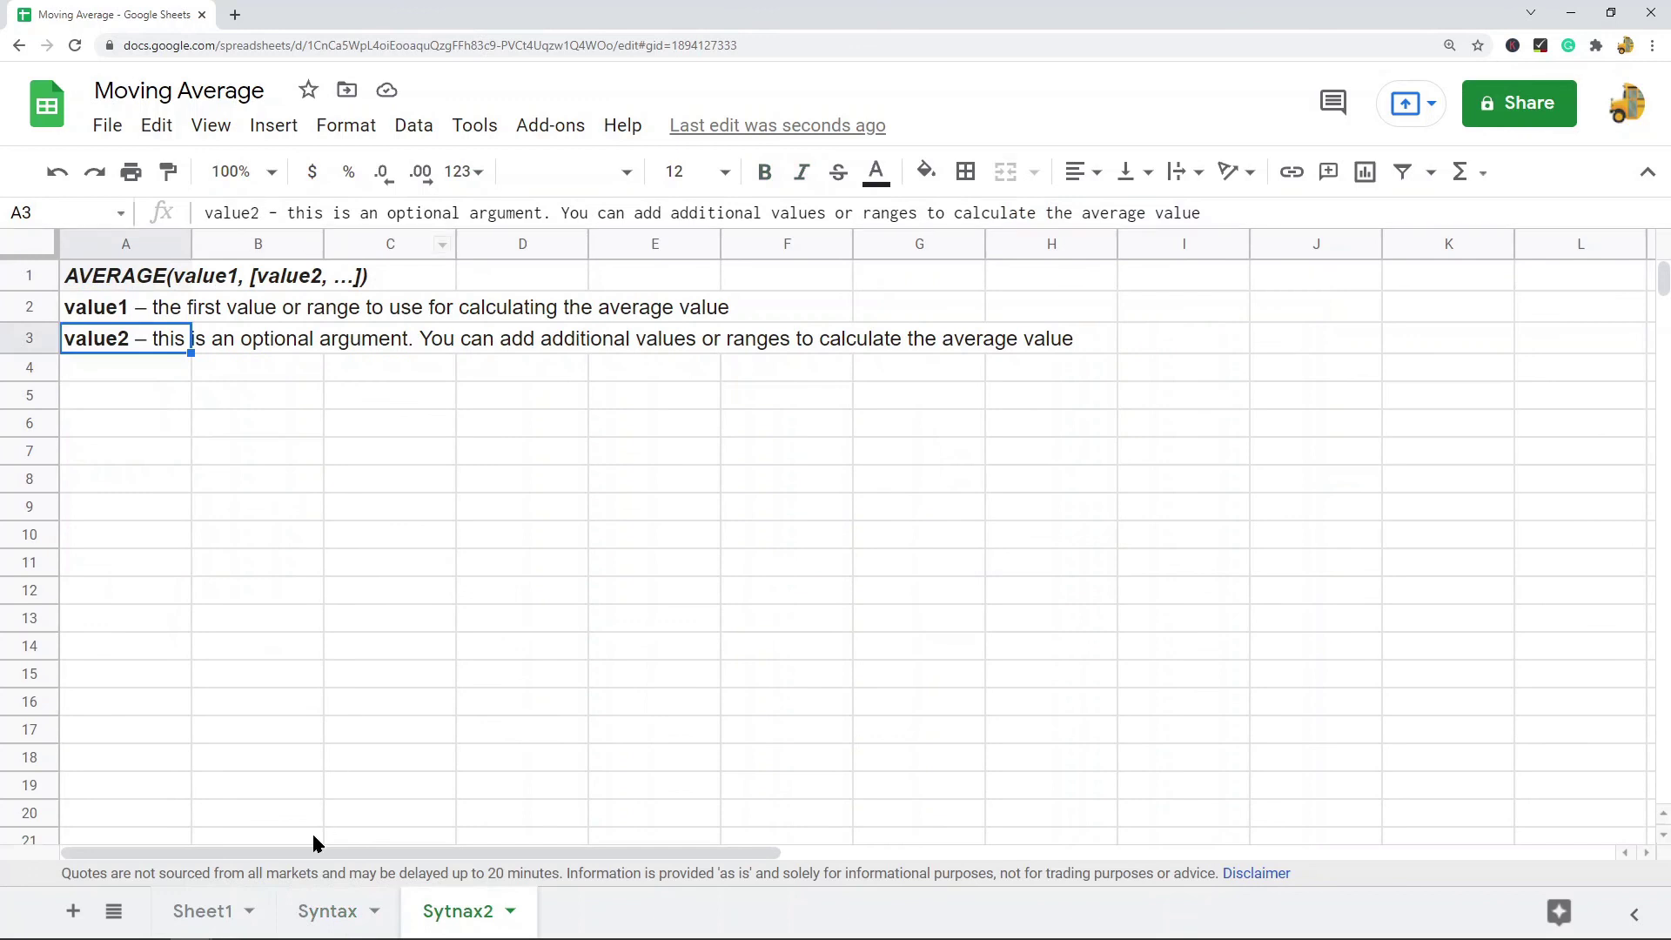
click(207, 912)
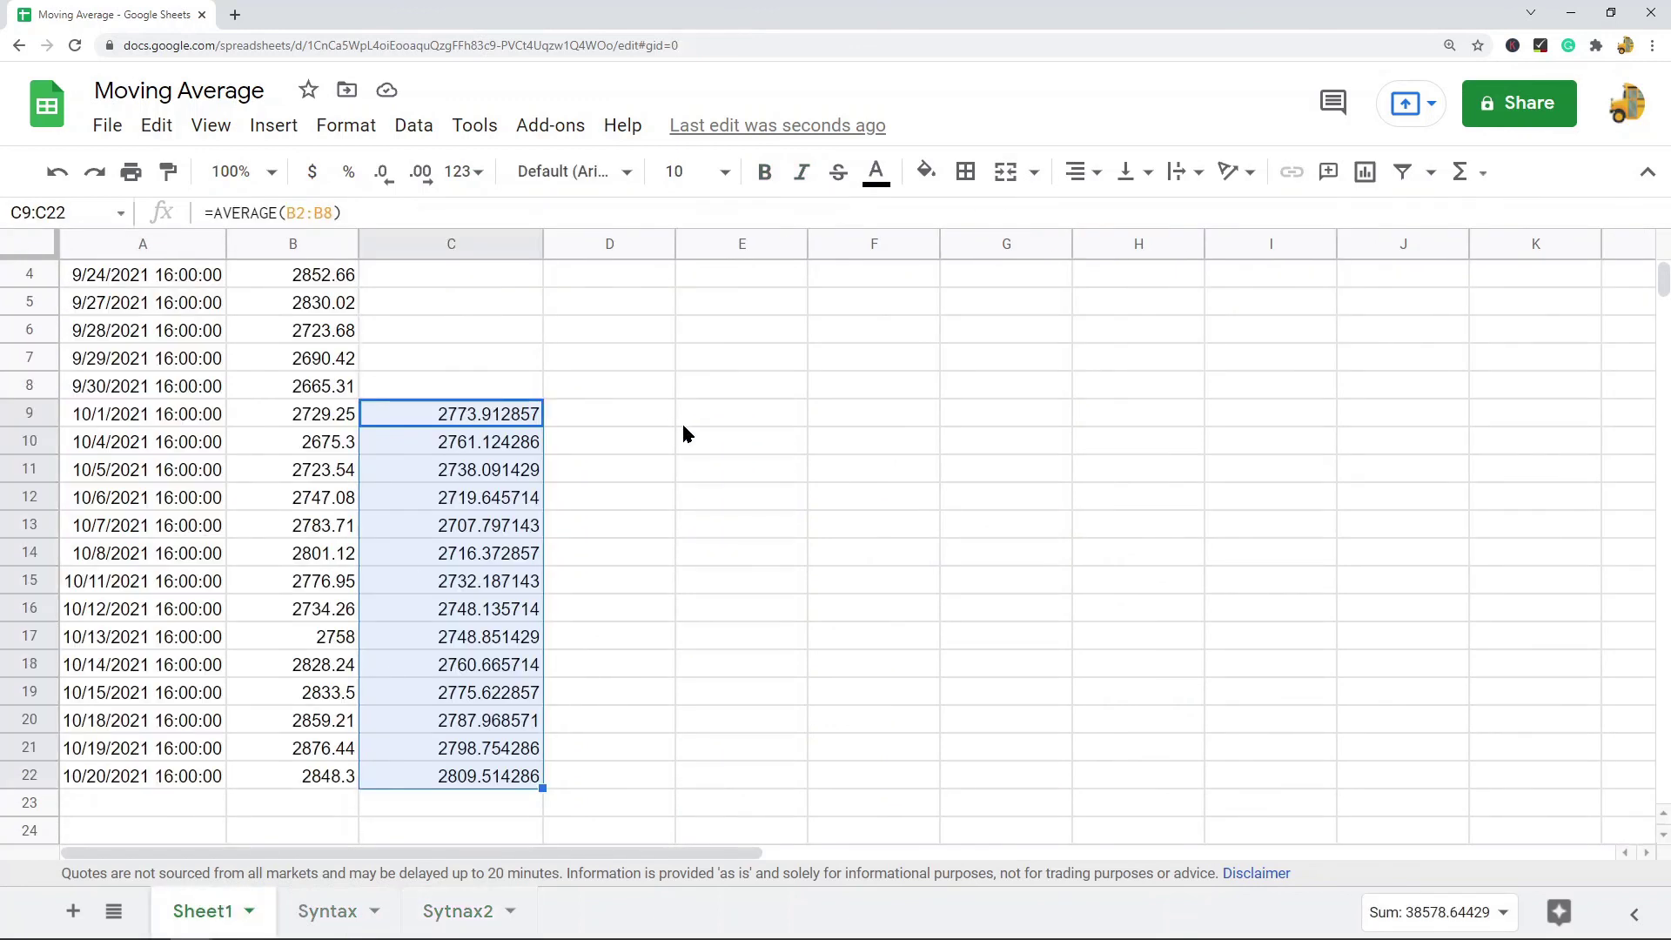
scroll(684, 432, up, 1)
scroll(870, 459, down, 2)
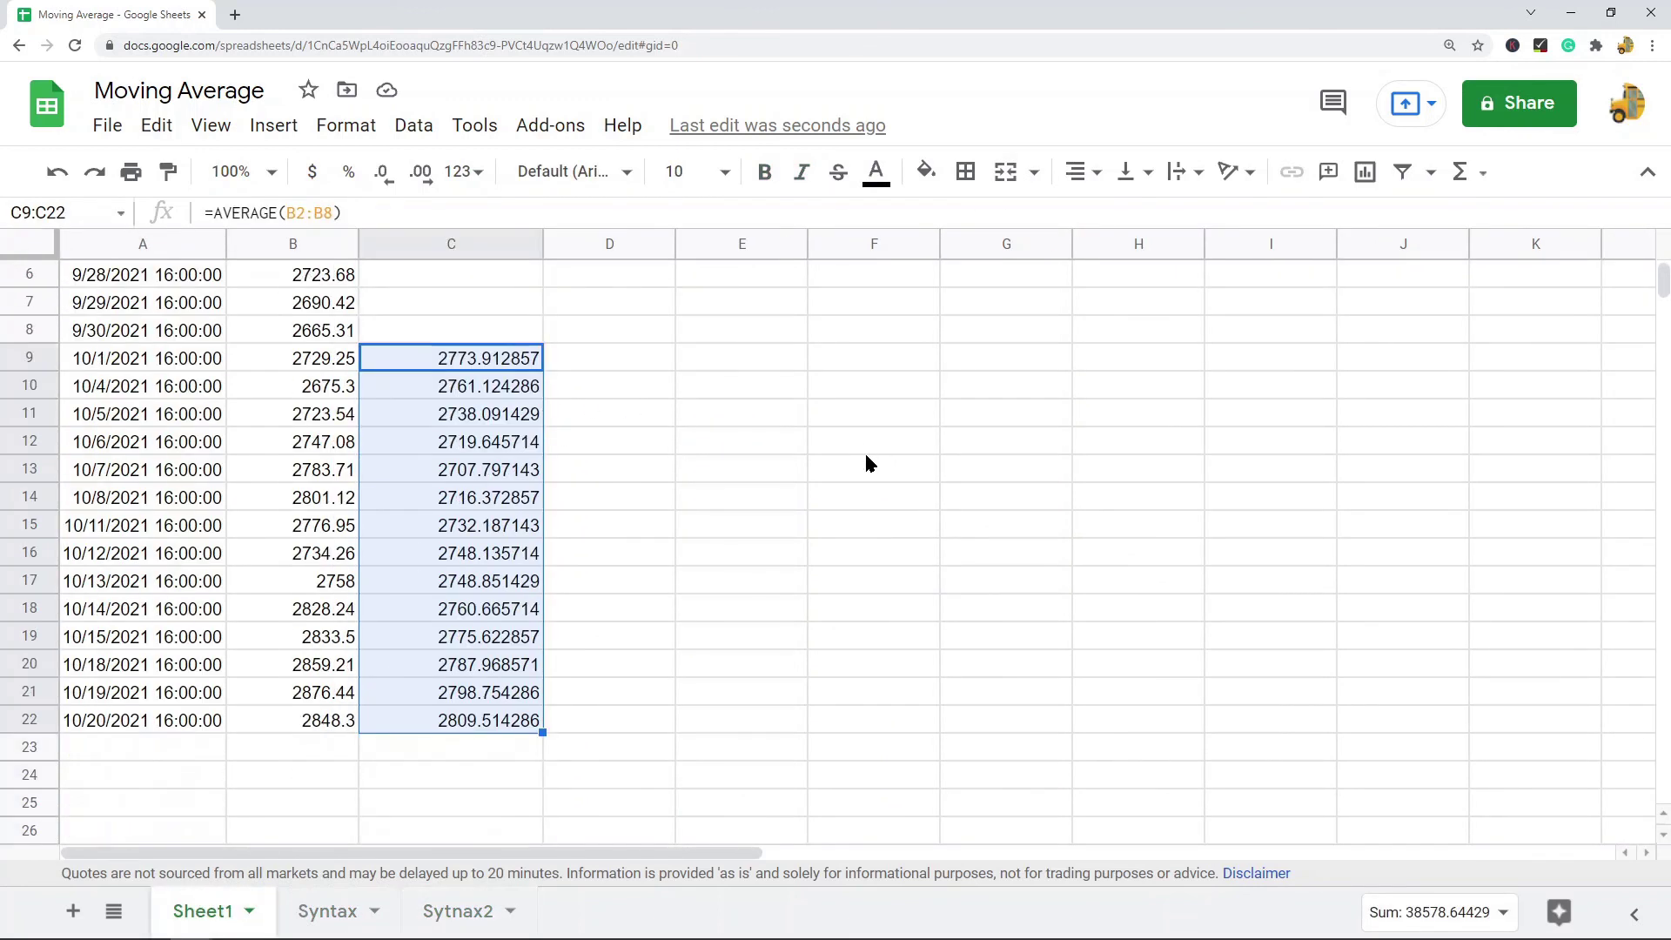